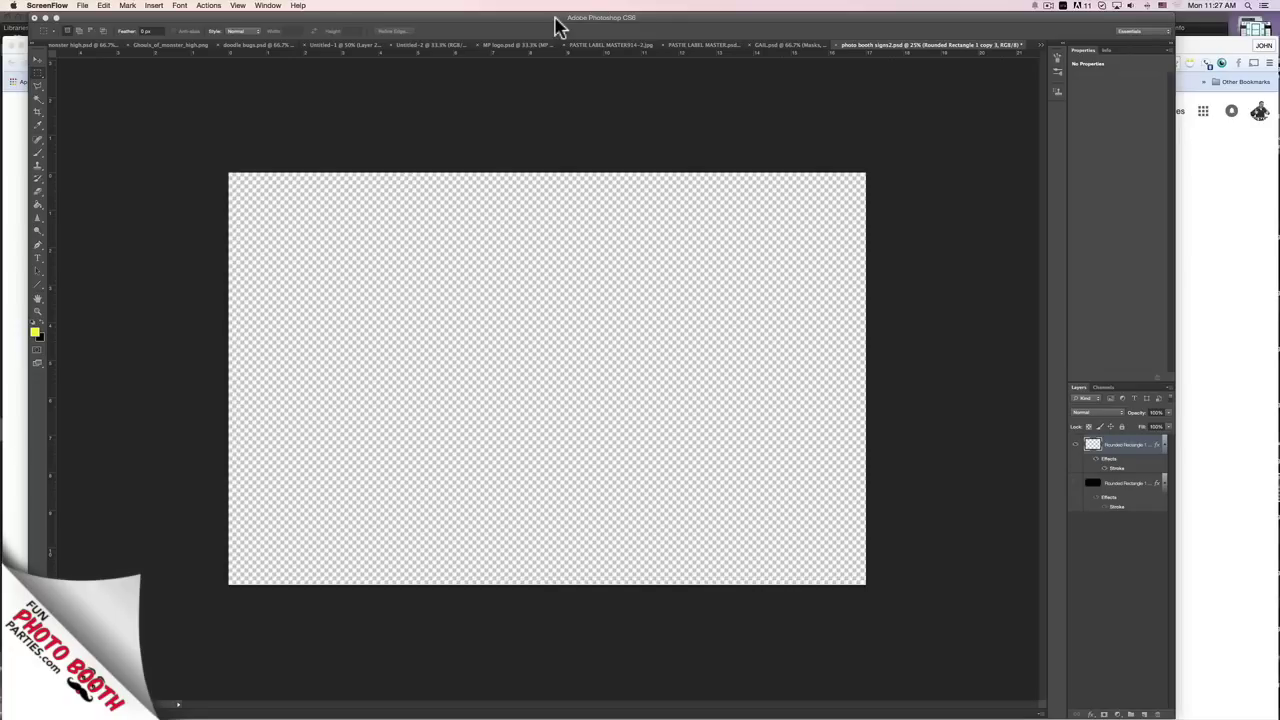
Switch to Photoshop and create a document from the U.S. Paper preset, 11 inches wide and 8.5 inches high at 300 pixels/inch.
click(558, 25)
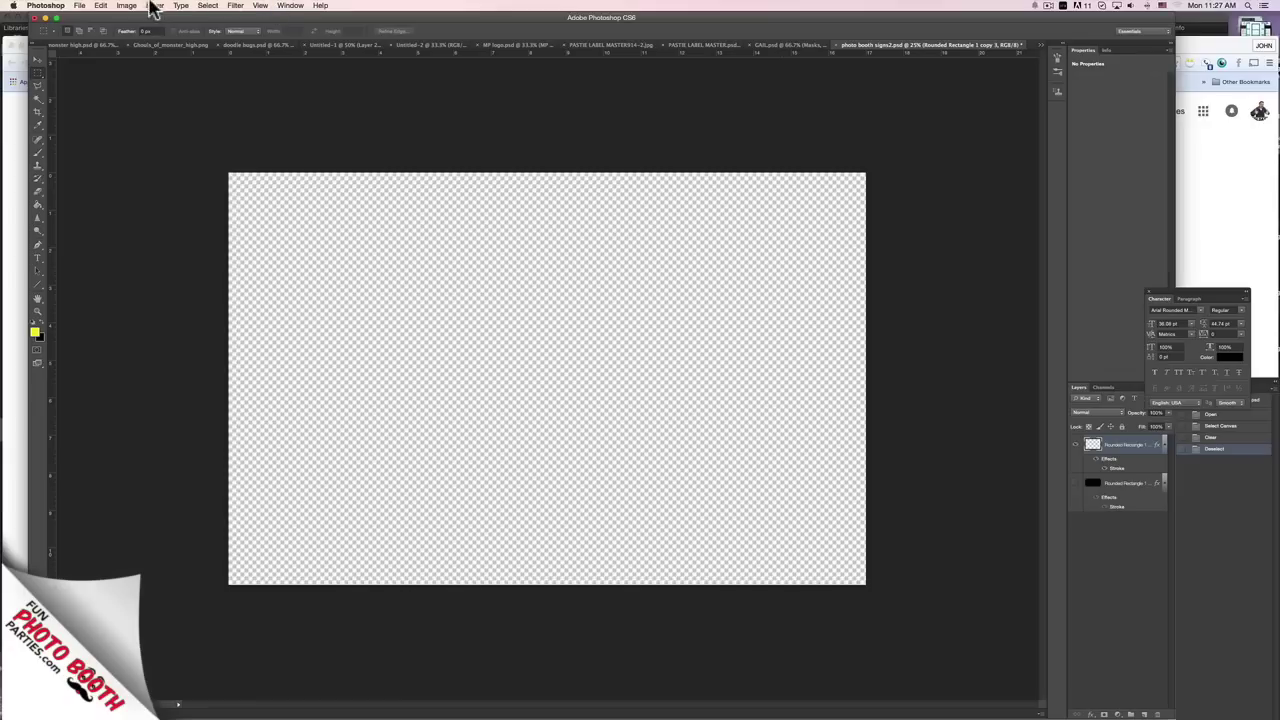
click(79, 5)
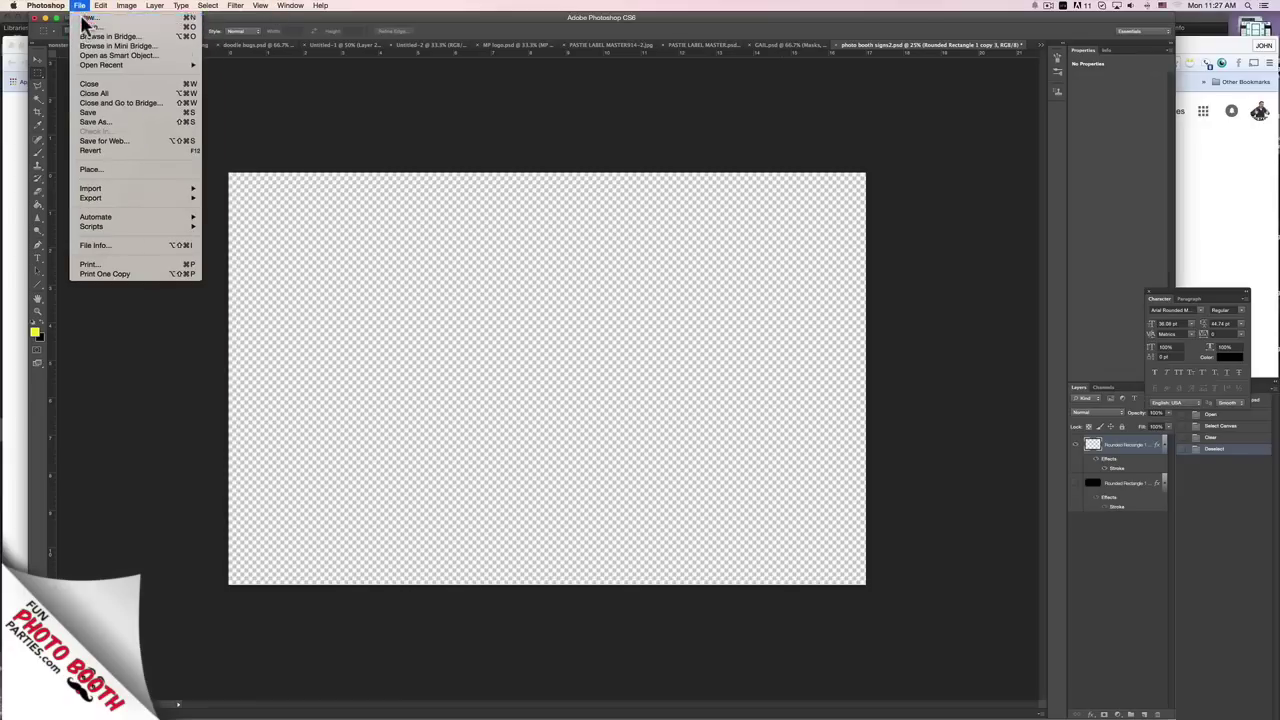
click(88, 18)
click(460, 120)
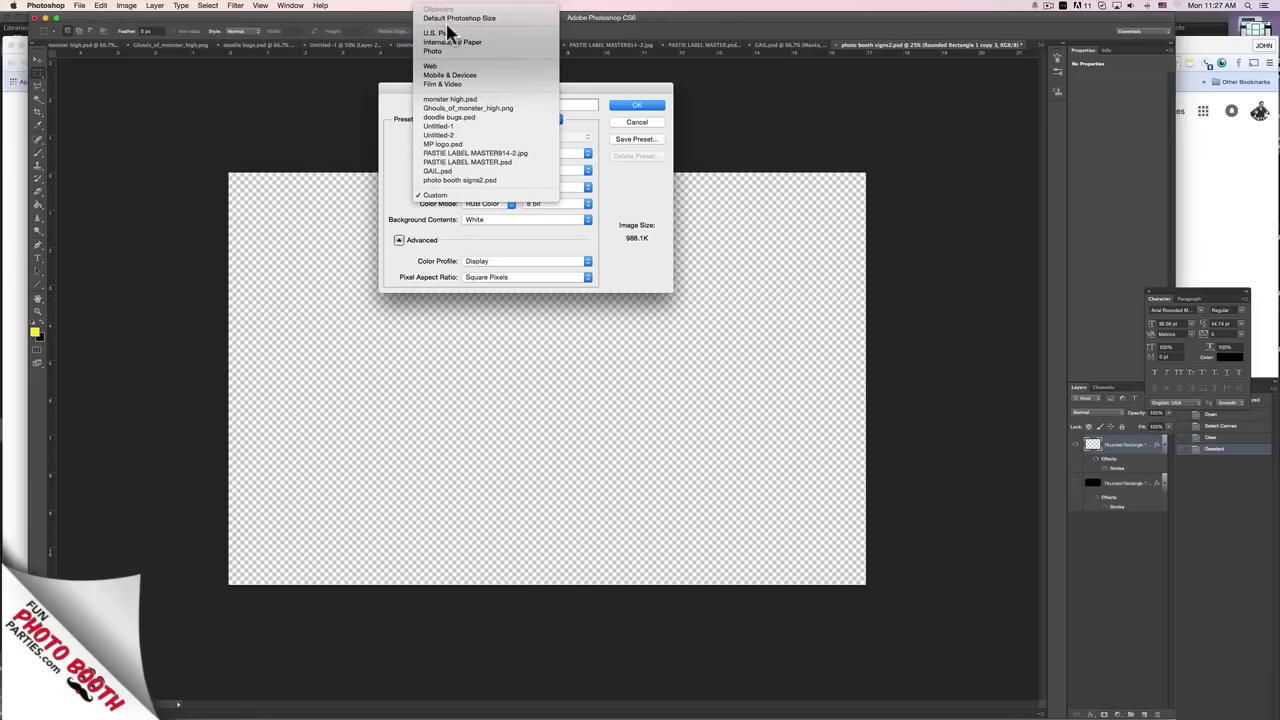
click(452, 35)
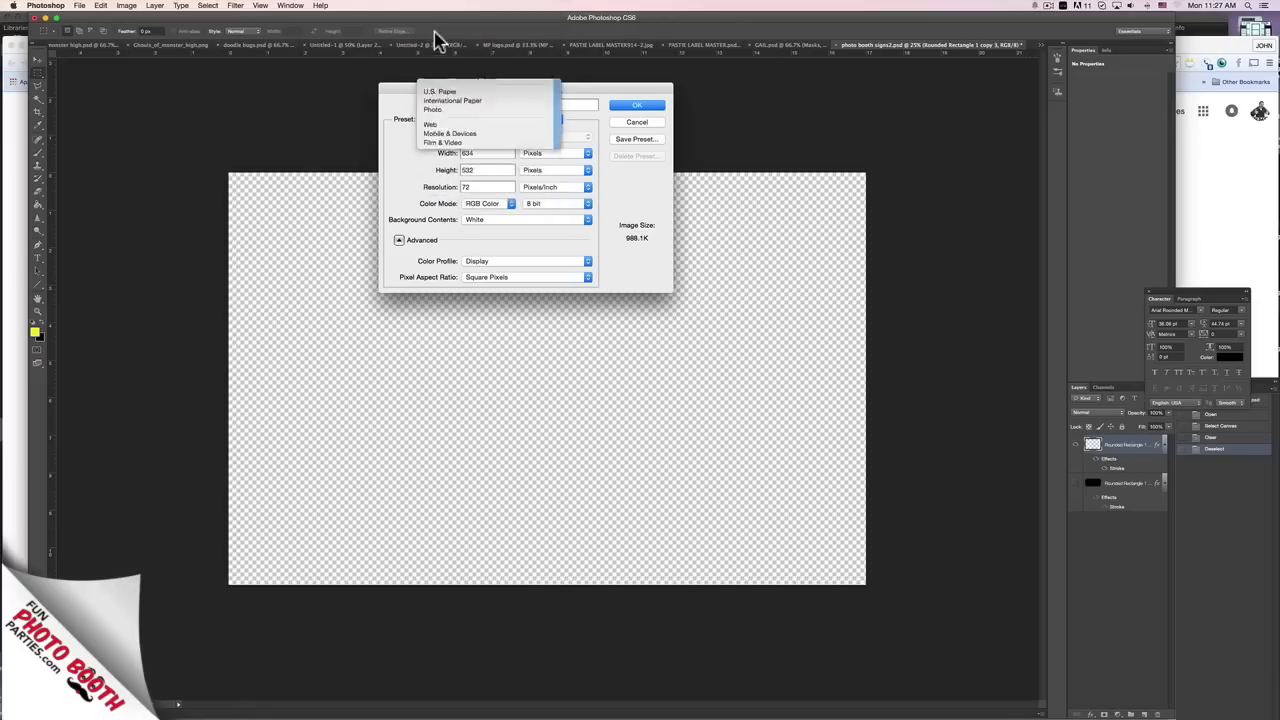
click(465, 152)
text(11)
key(Tab)
text(8.5)
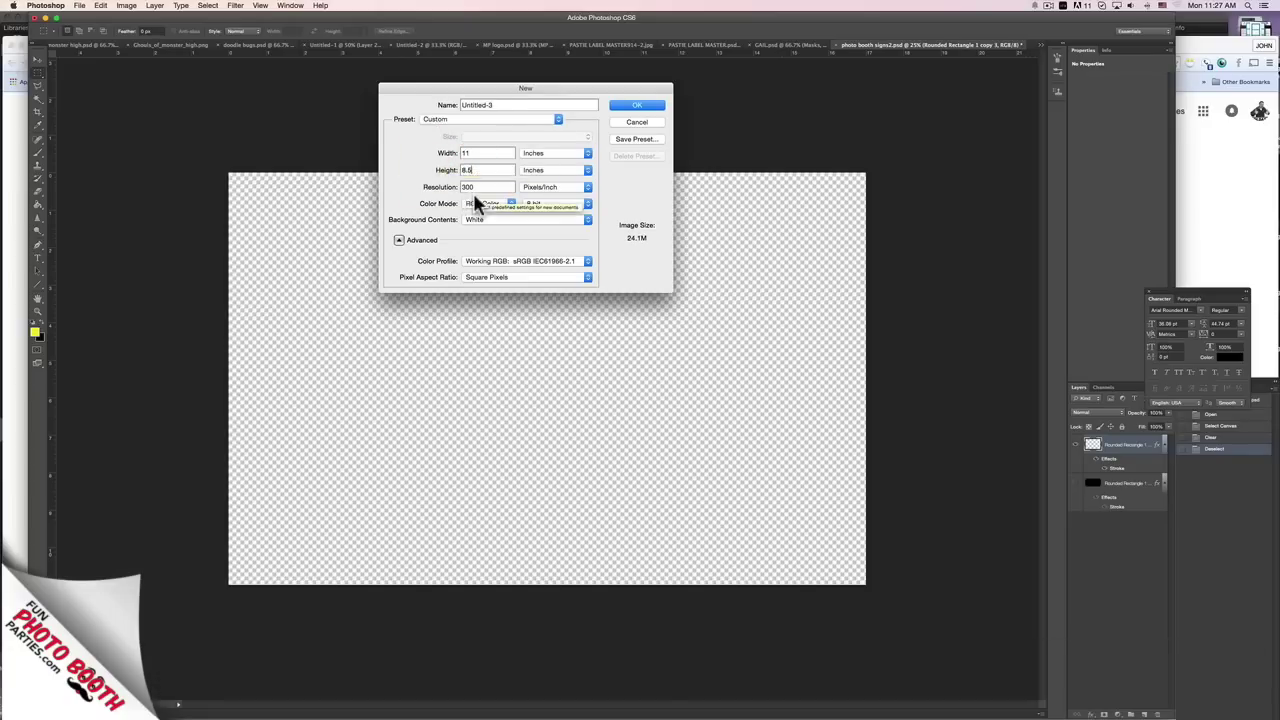
click(641, 108)
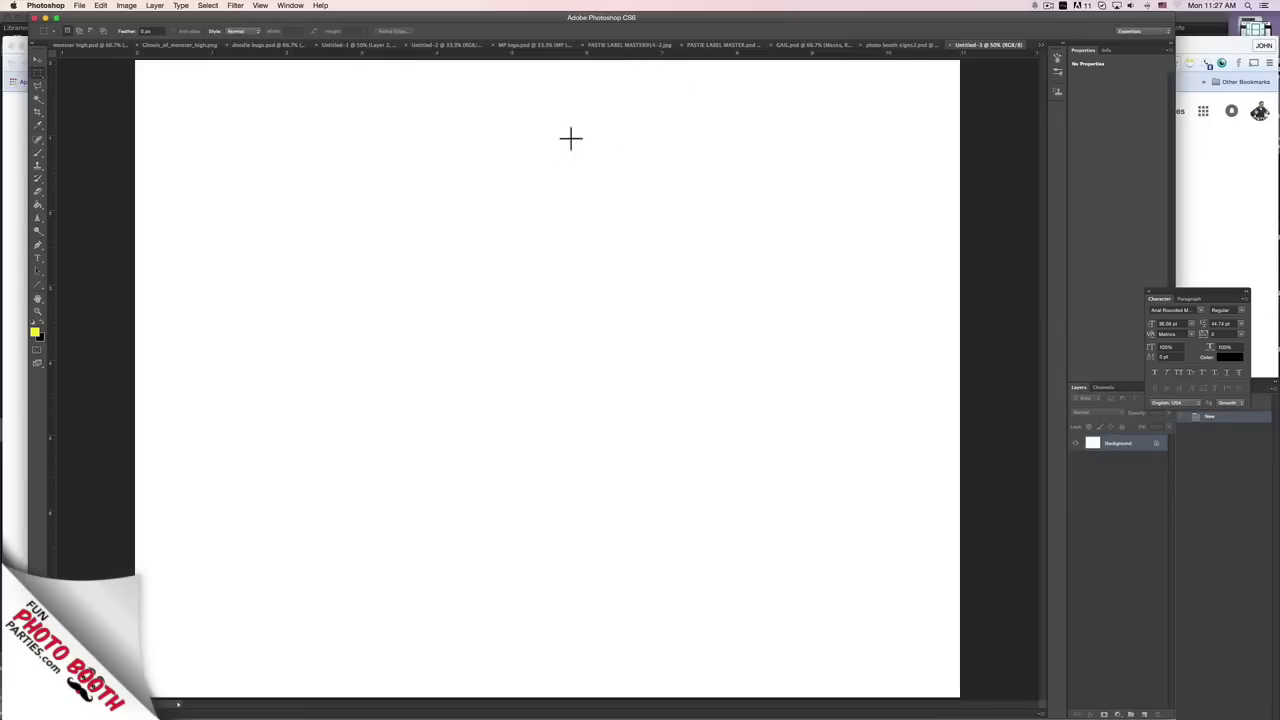
Draw a rounded rectangle about 10 × 4.5 inches across the upper middle of the page.
key(z)
alt+click(634, 297)
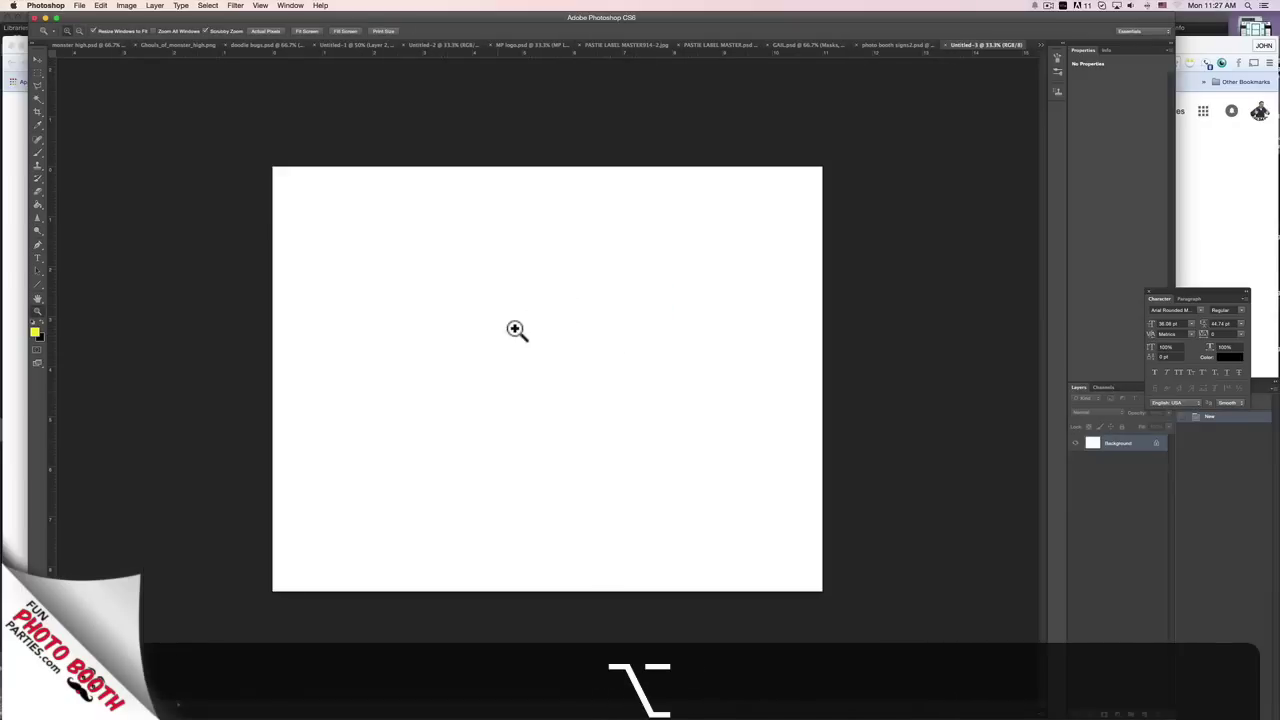
click(38, 58)
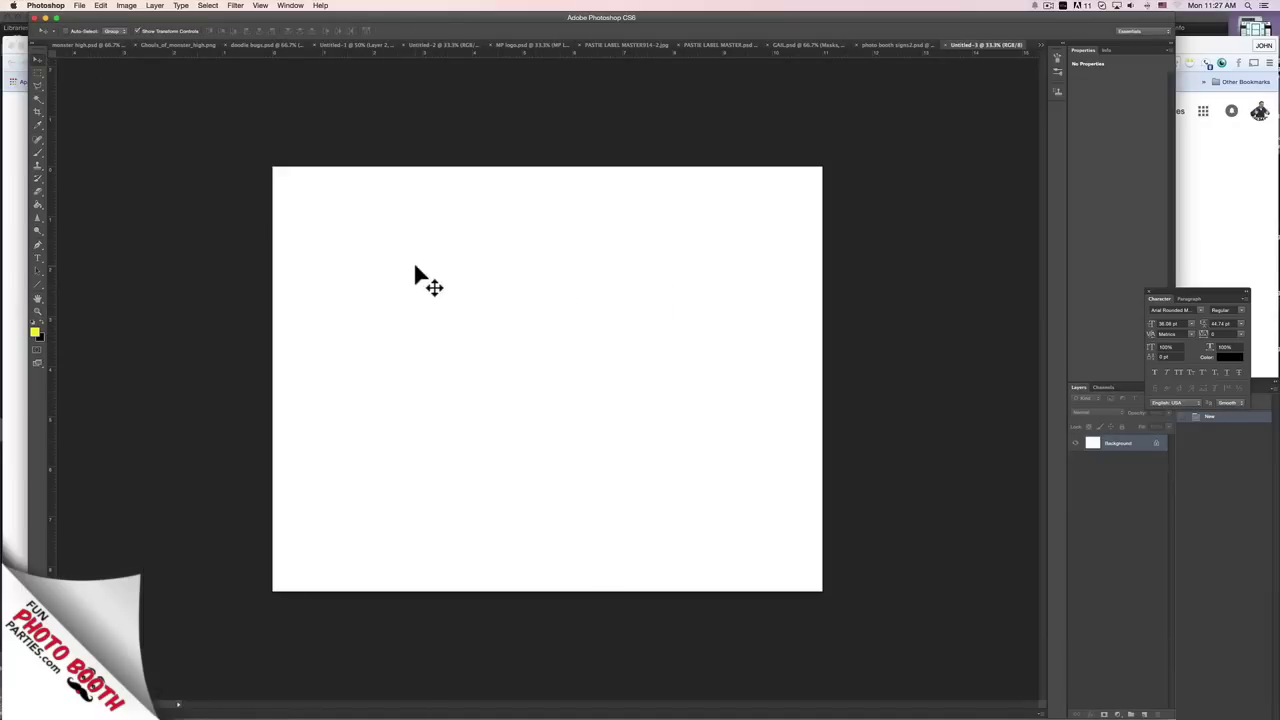
key(super+v)
drag(37, 286, 93, 291)
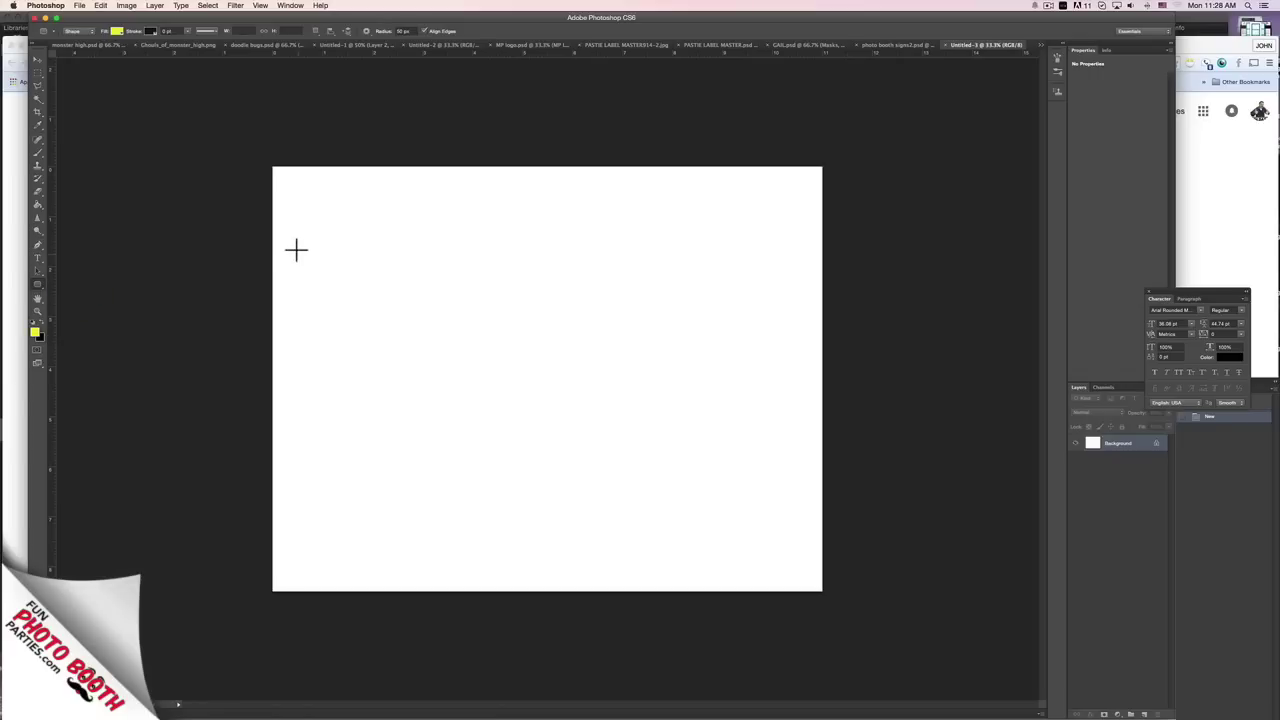
drag(293, 224, 792, 437)
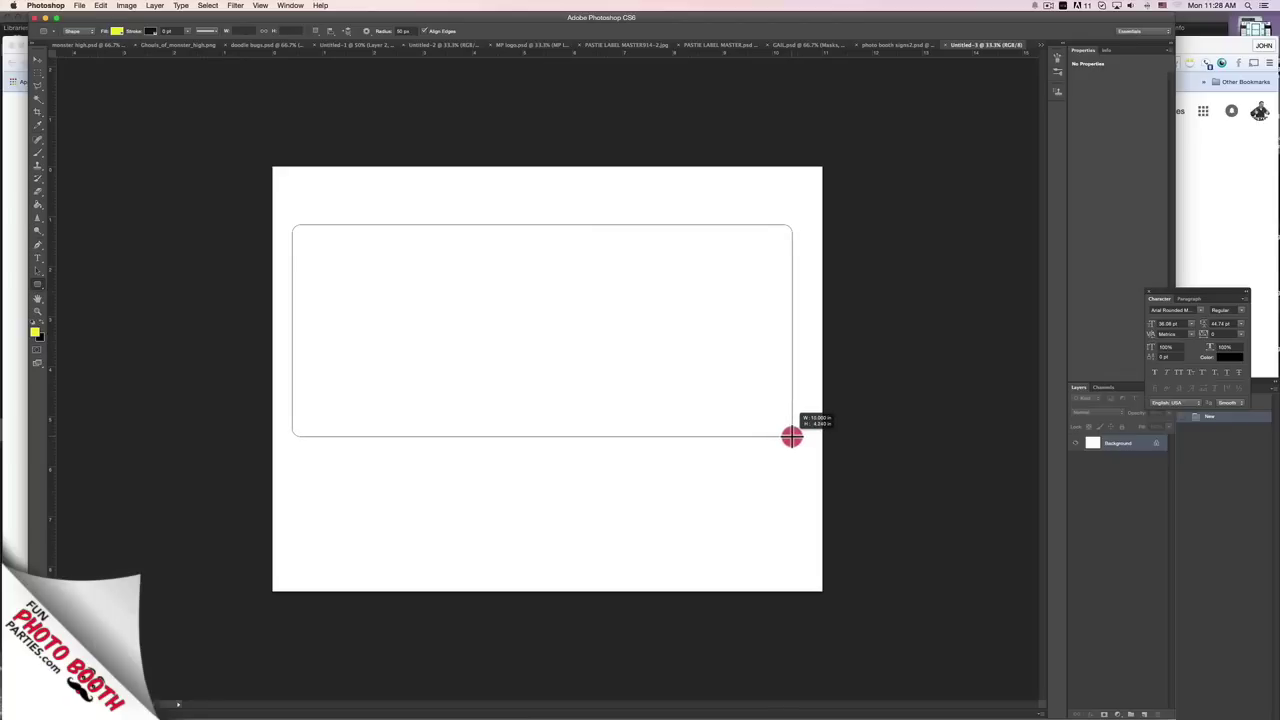
drag(792, 437, 791, 448)
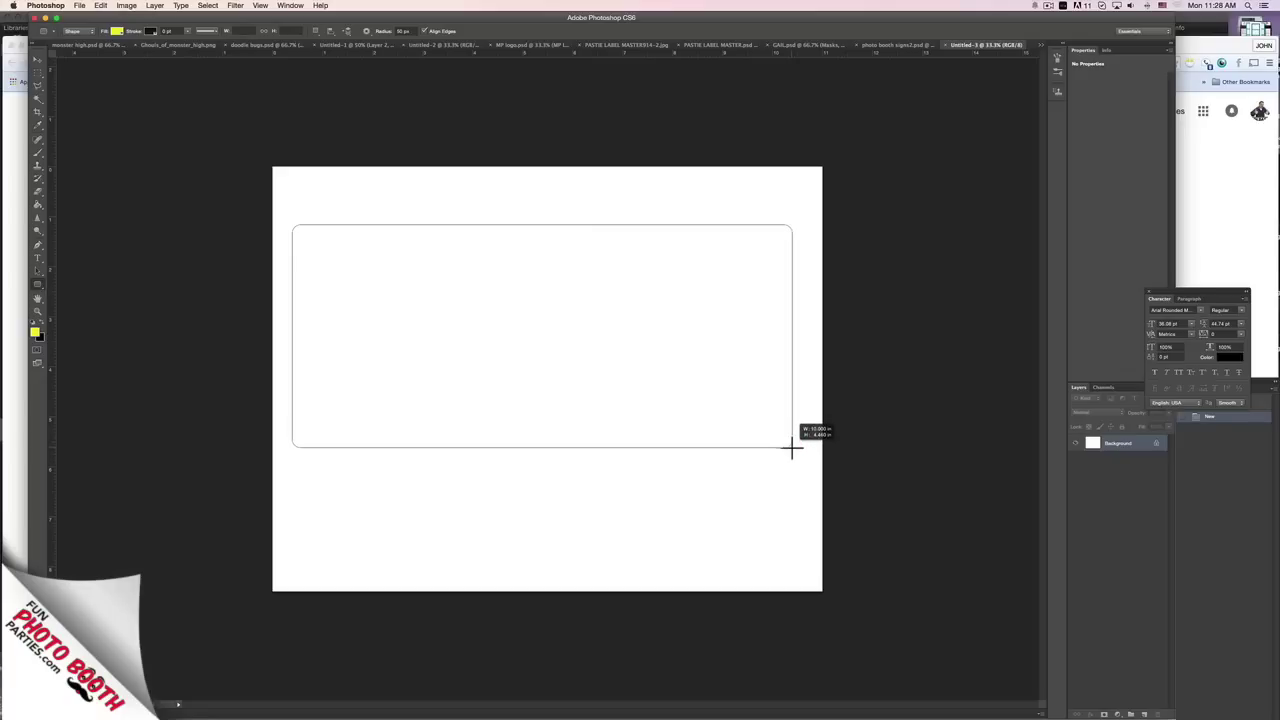
drag(791, 449, 791, 449)
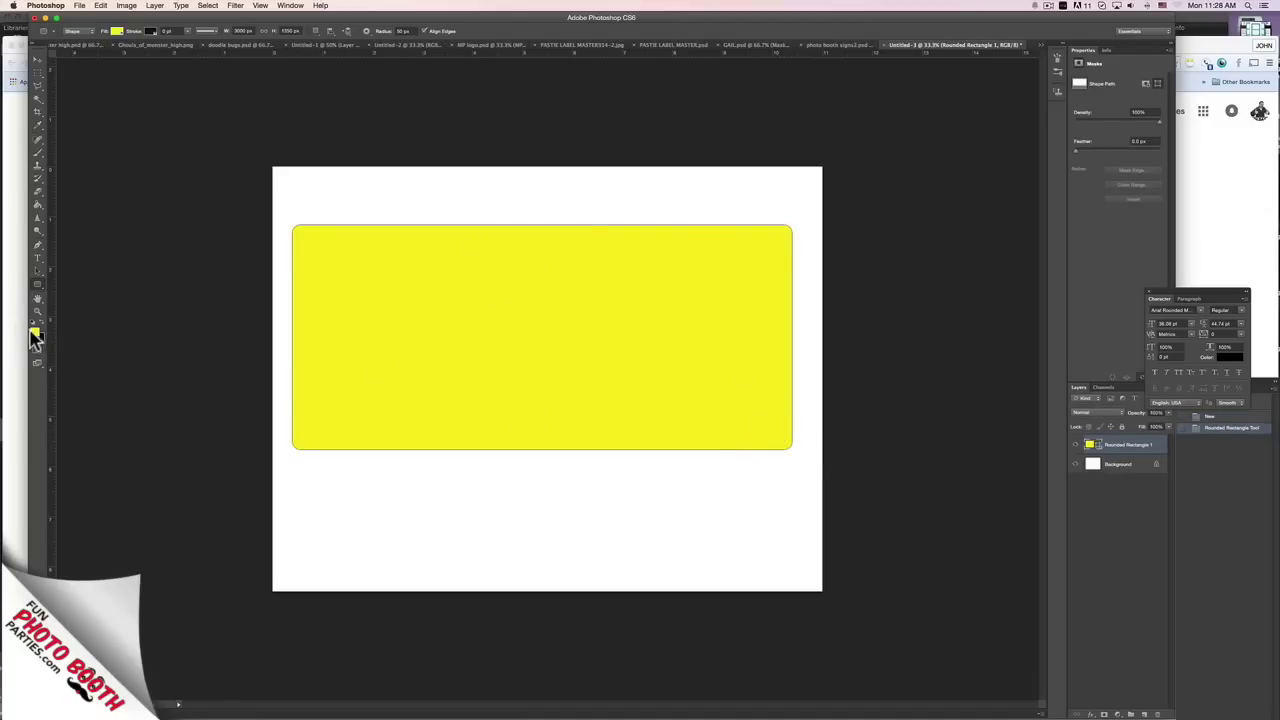
Apply a black Color Overlay to the rounded rectangle and duplicate its layer.
double_click(1163, 452)
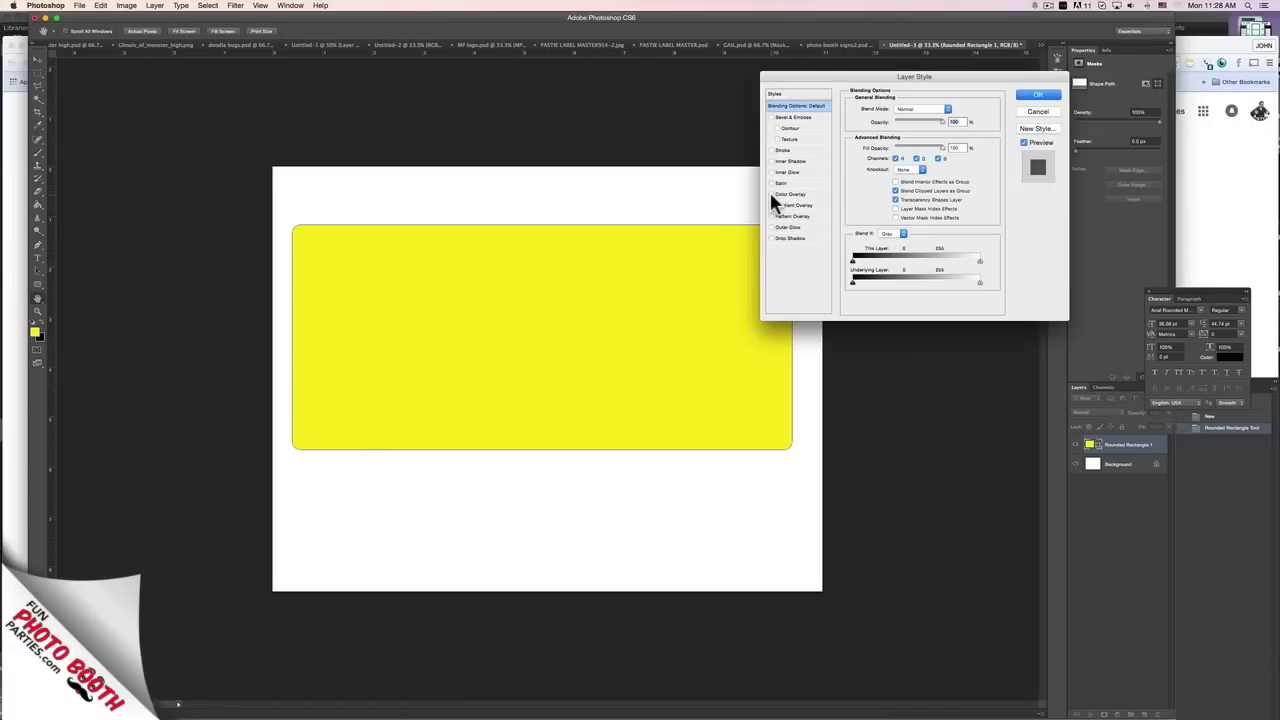
click(771, 194)
click(790, 194)
click(955, 117)
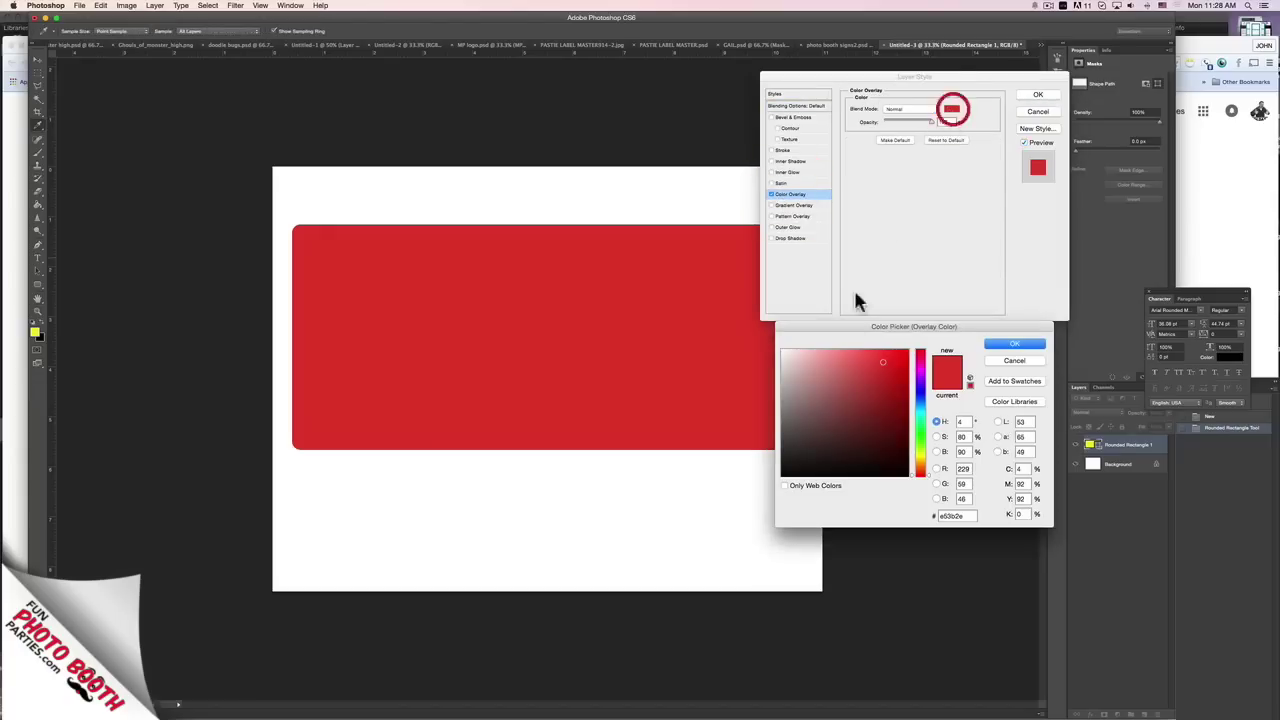
click(771, 488)
click(1010, 344)
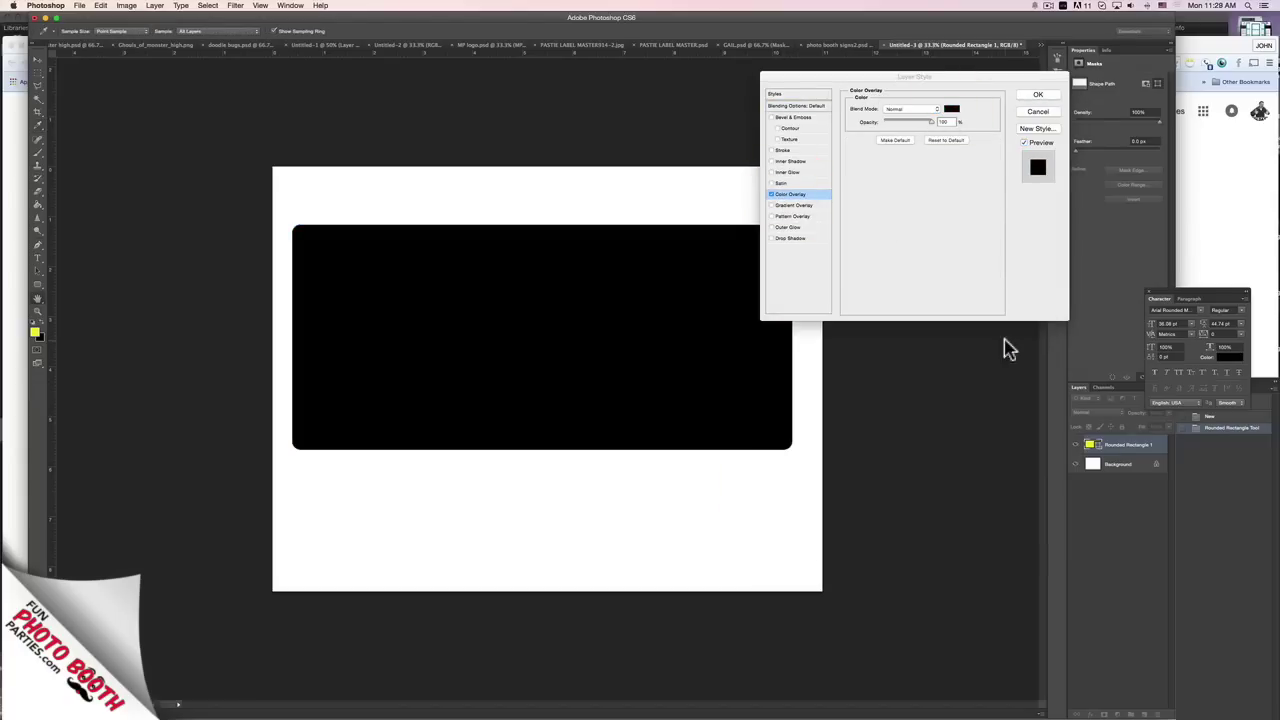
click(1040, 96)
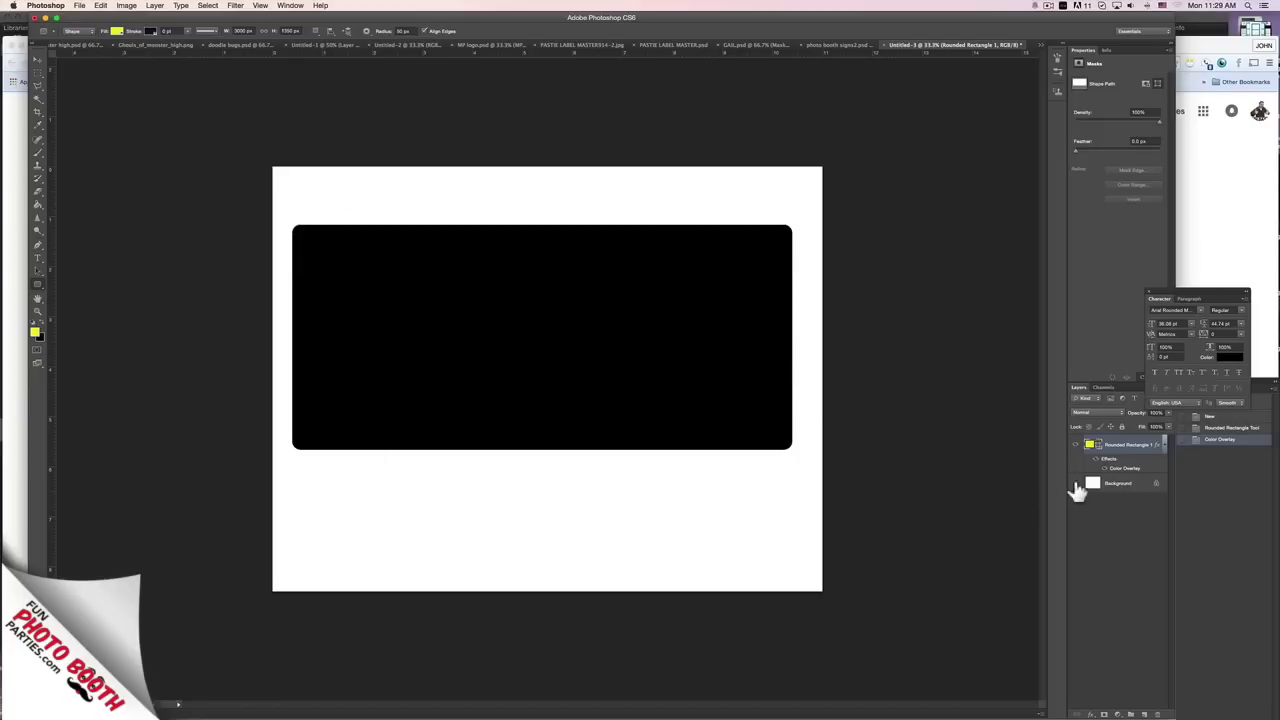
drag(1113, 446, 1144, 713)
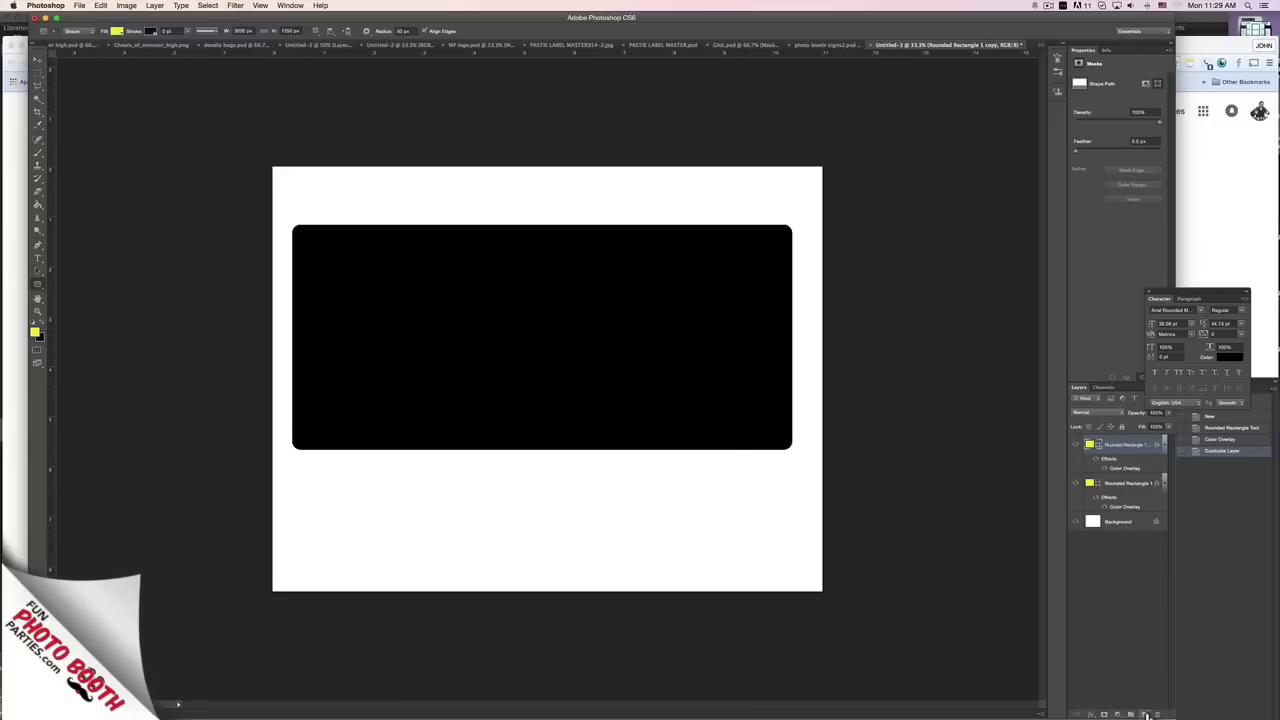
click(1135, 484)
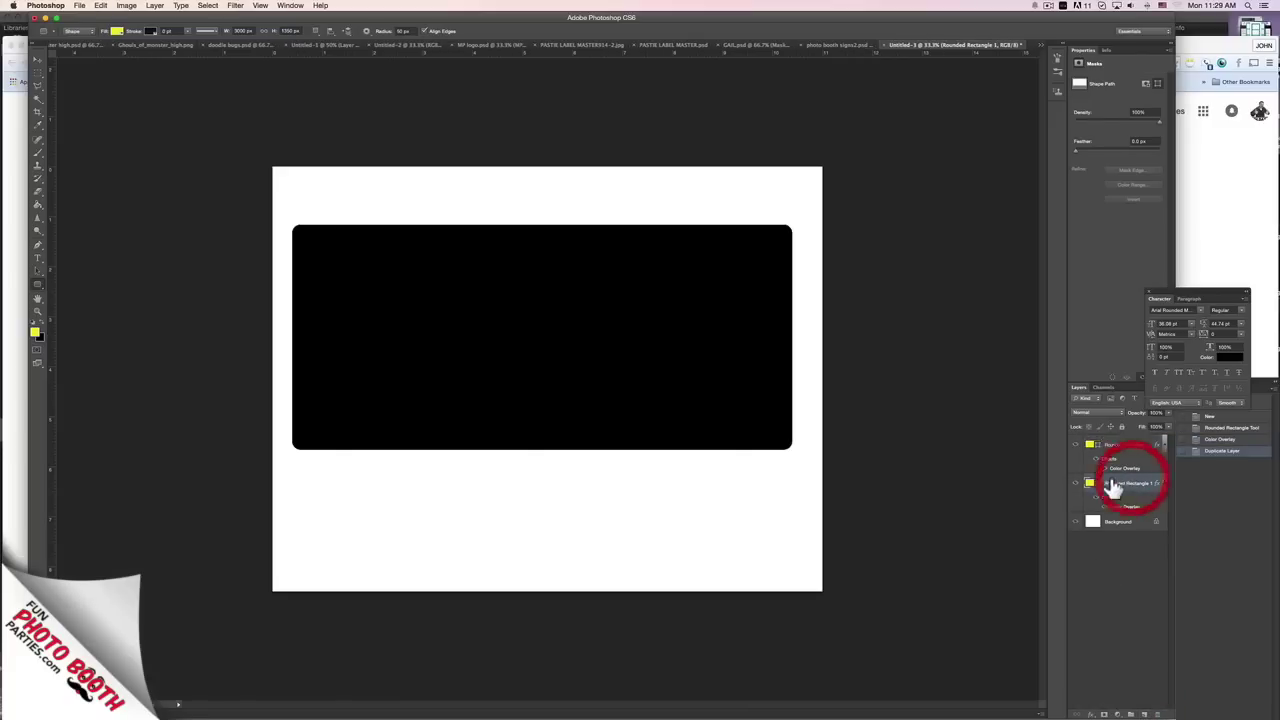
double_click(1138, 485)
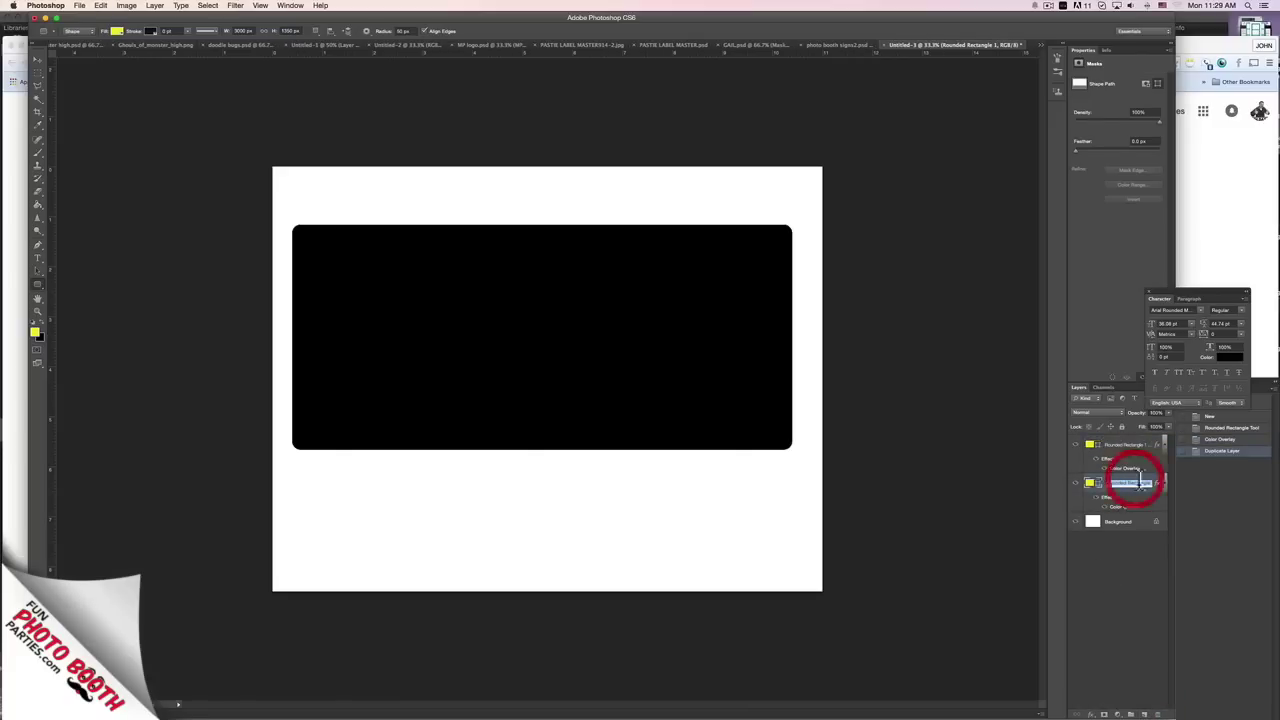
double_click(1157, 484)
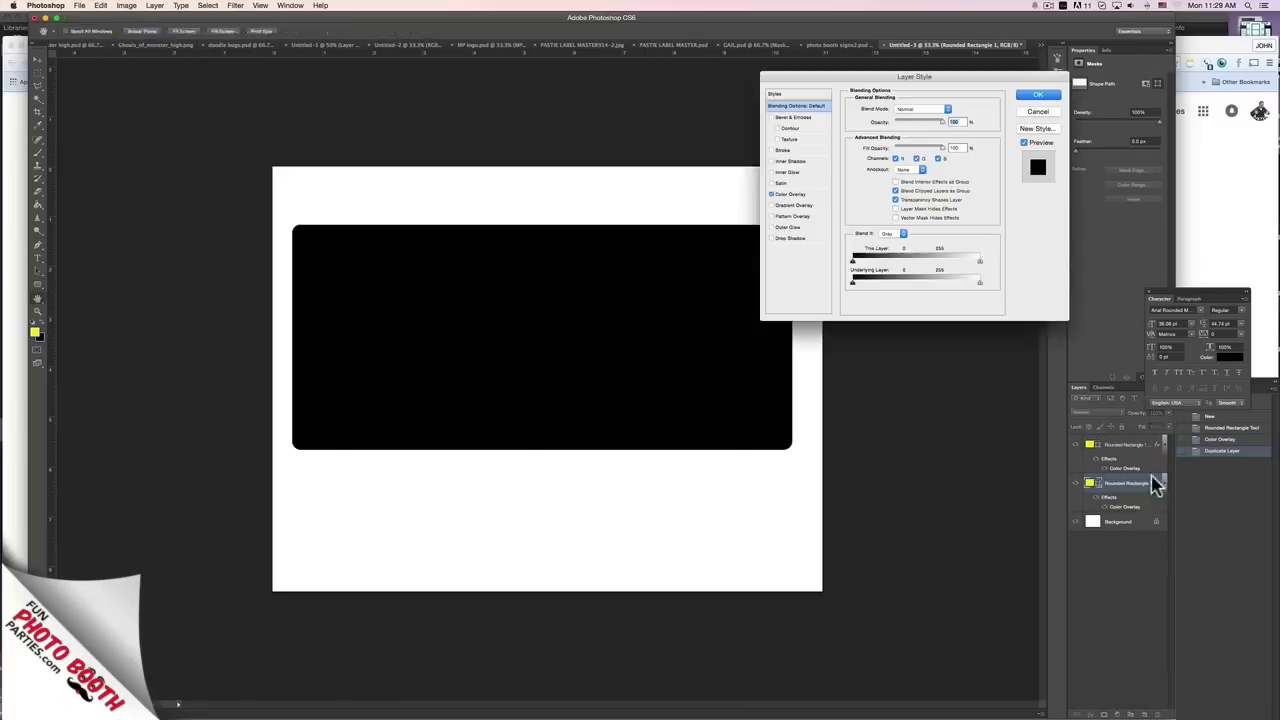
click(773, 150)
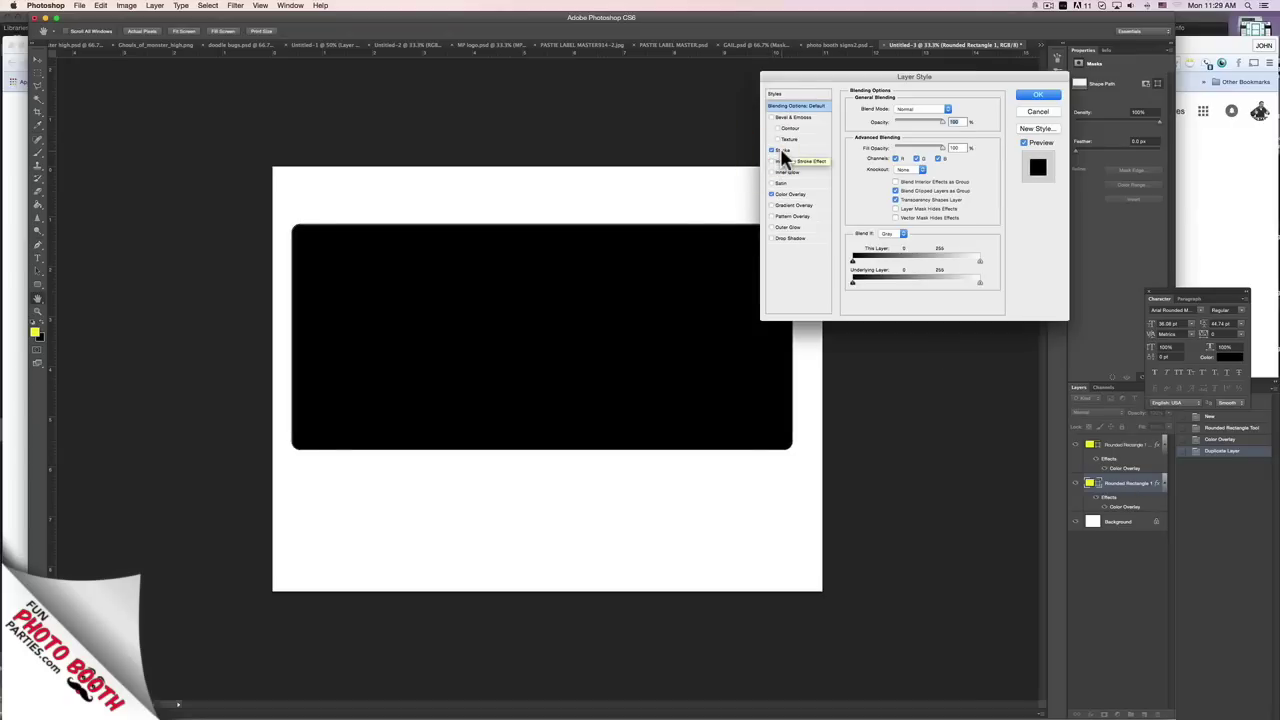
click(1038, 111)
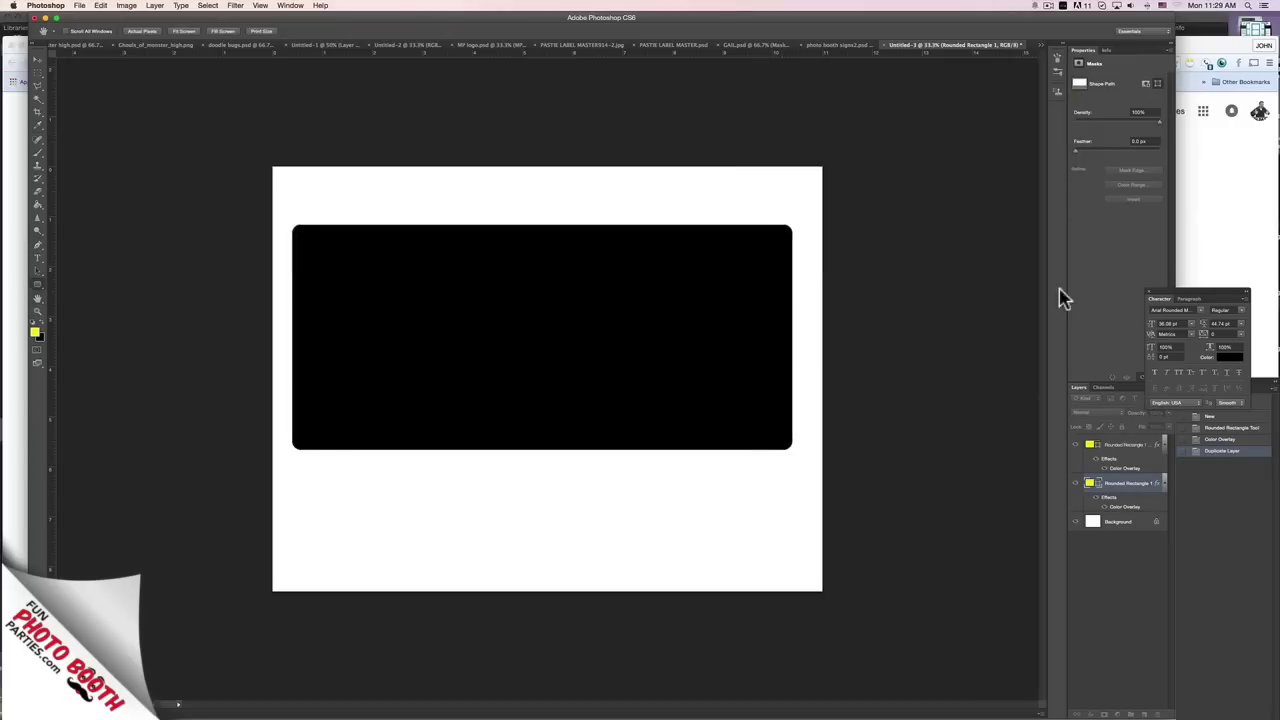
Add a light blue outside Stroke about 35 px wide to the duplicated rectangle layer.
click(1143, 449)
double_click(1150, 443)
double_click(1157, 443)
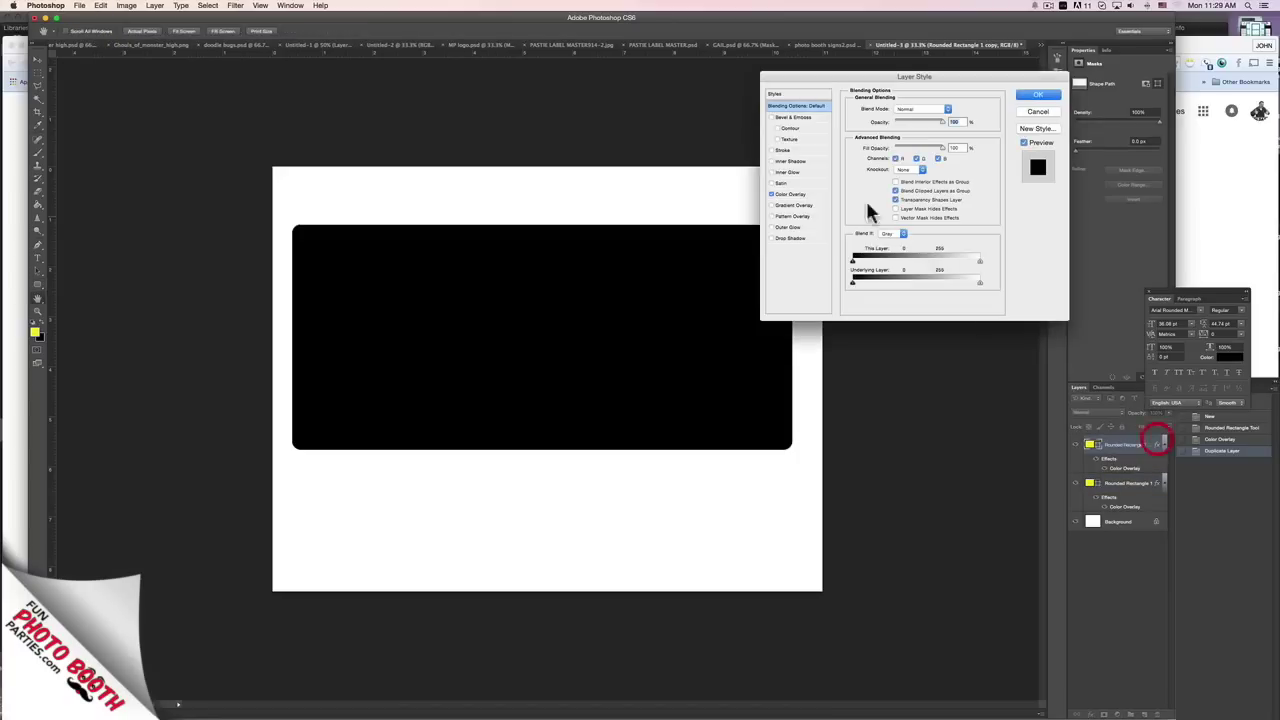
click(784, 194)
click(771, 150)
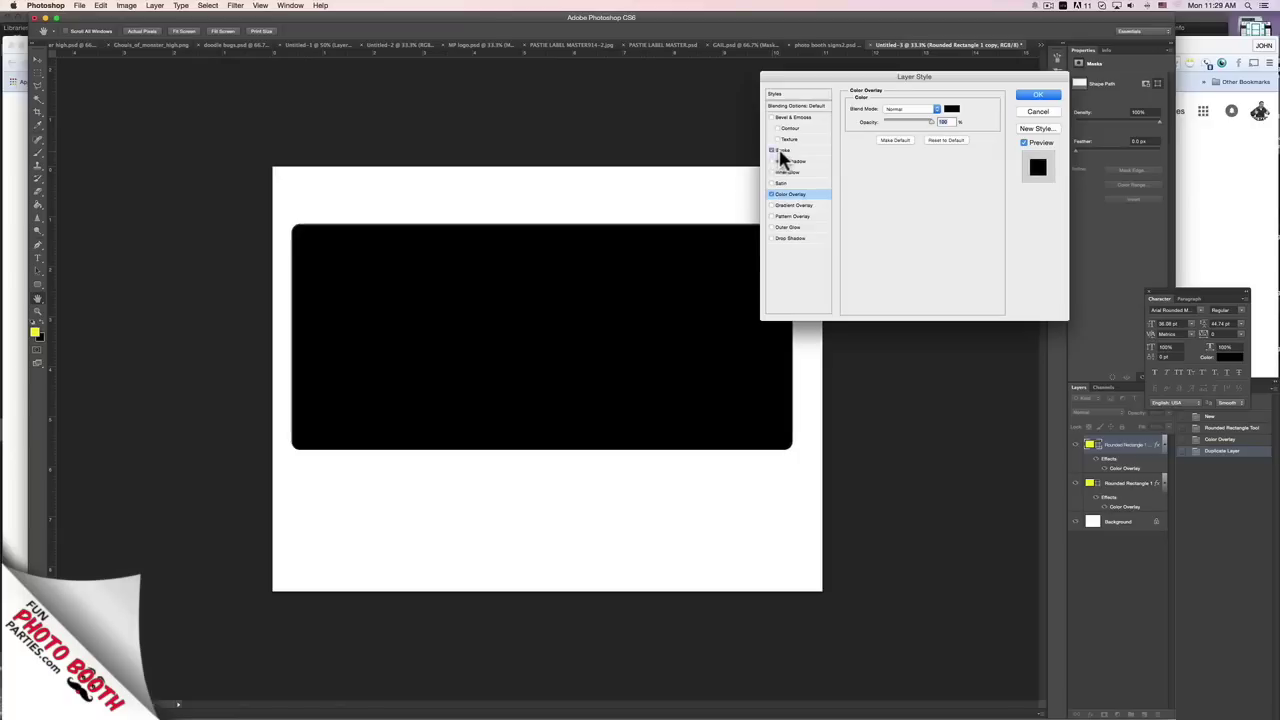
click(784, 150)
click(872, 181)
click(816, 364)
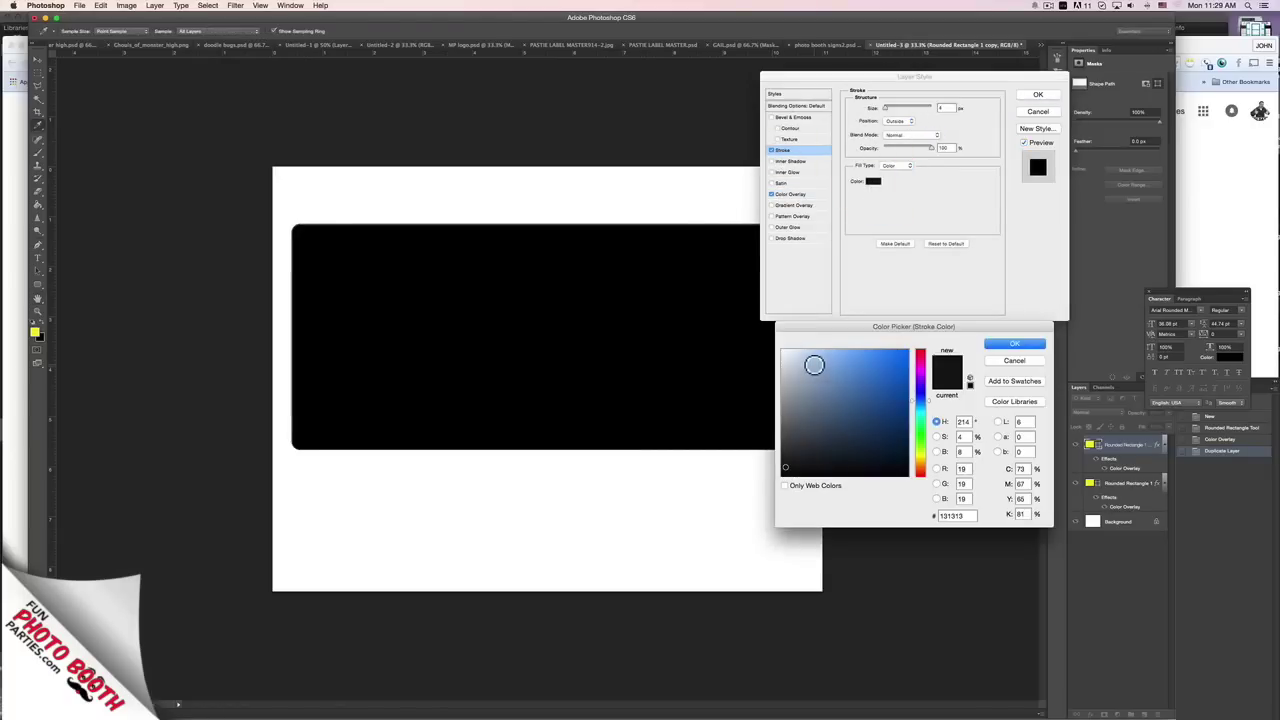
click(1006, 346)
drag(884, 110, 892, 104)
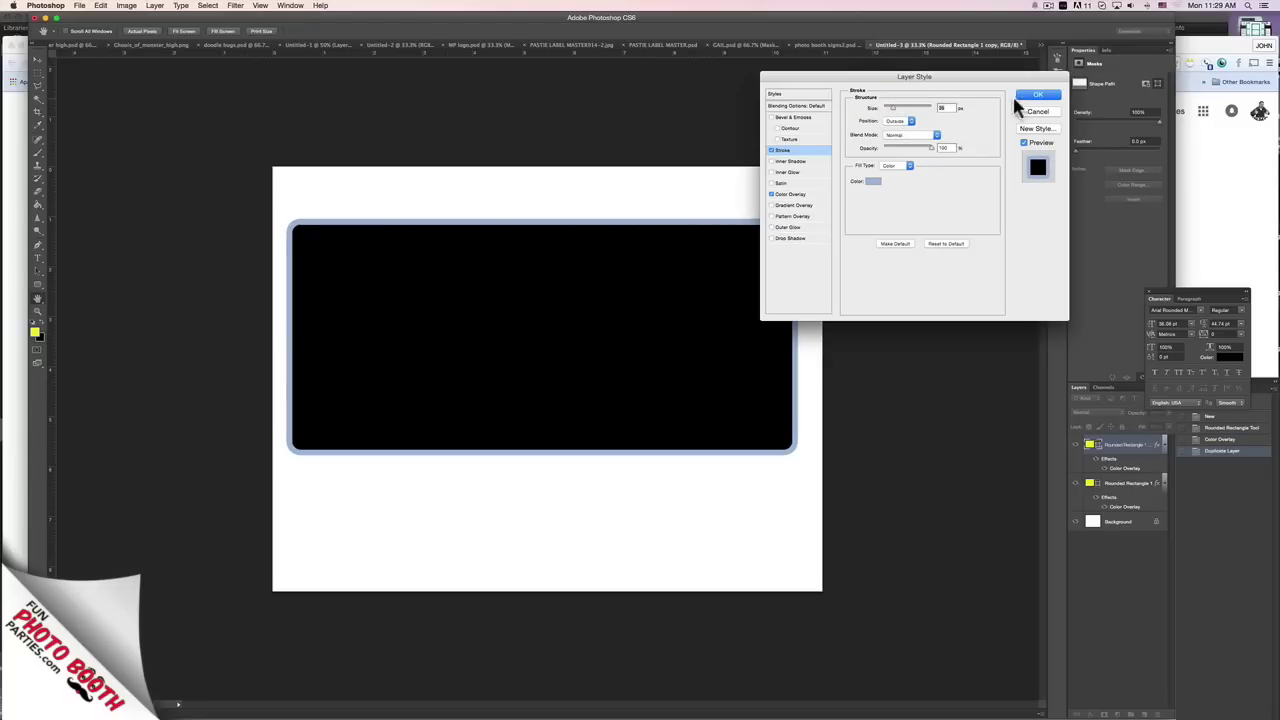
Set the duplicated rectangle's stroke colour to white and apply the layer style.
click(875, 190)
click(755, 347)
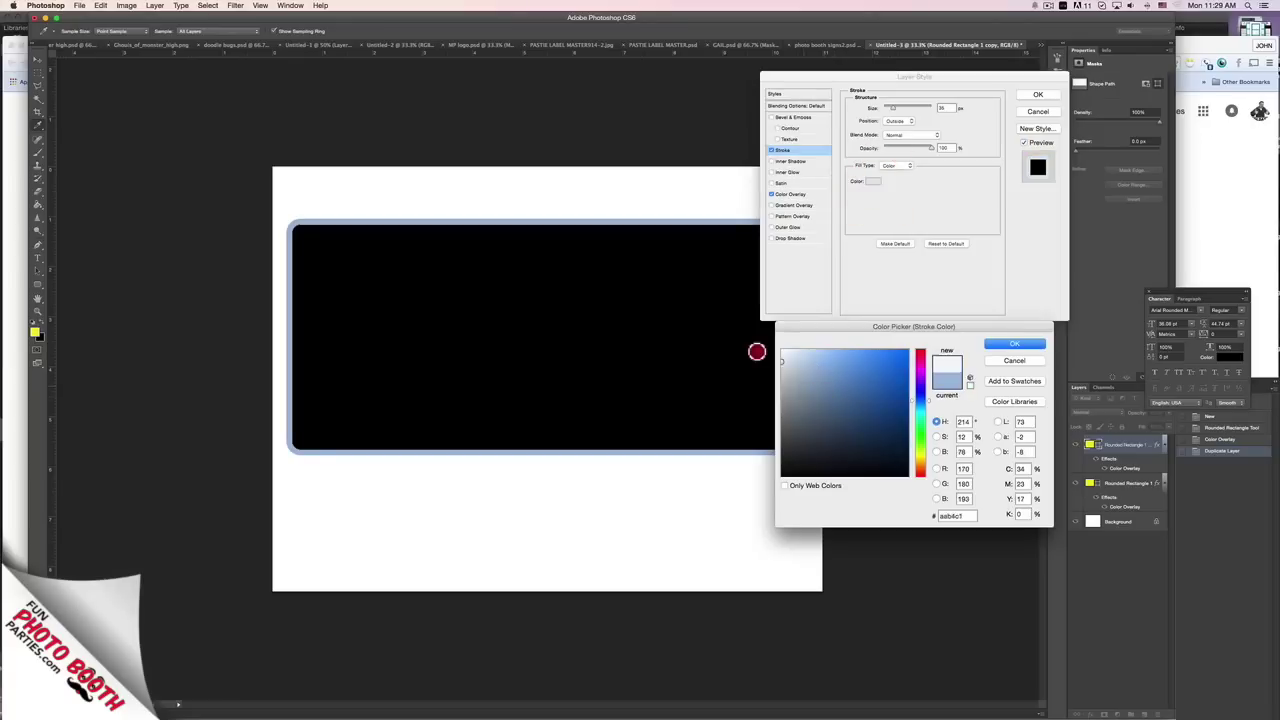
click(1005, 340)
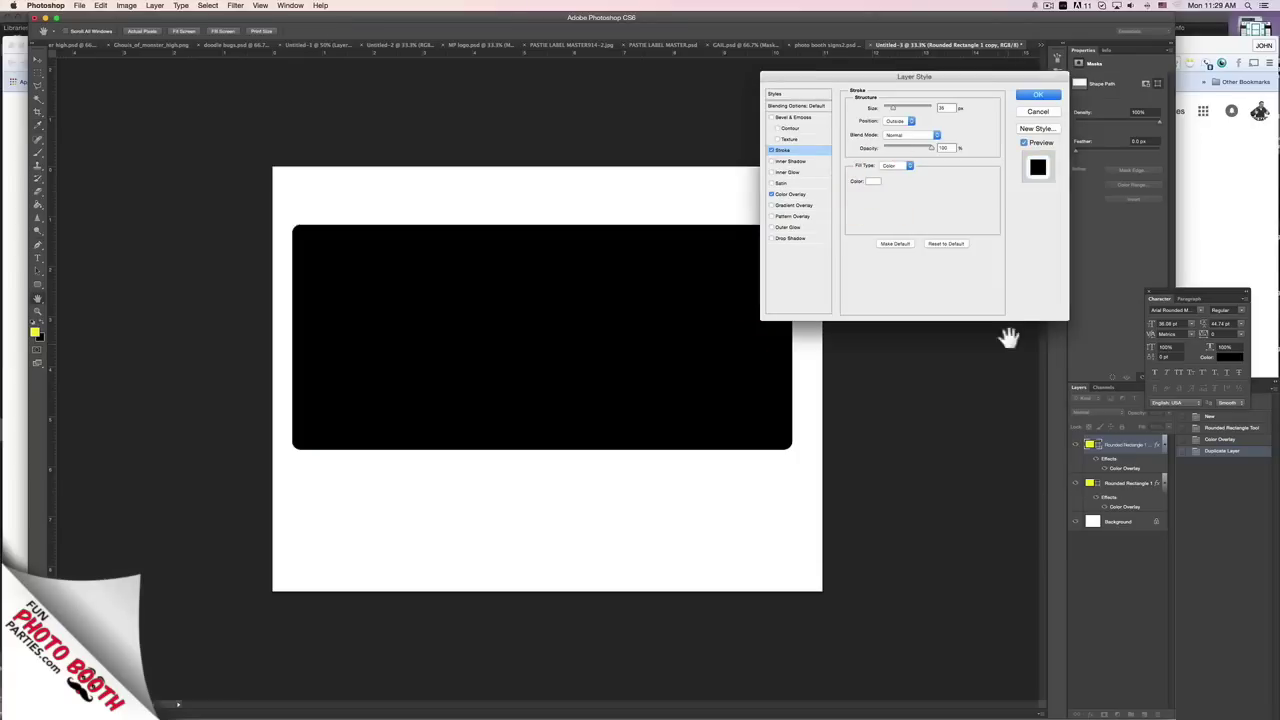
click(1035, 93)
Add an outside Stroke about 35 px wide in light grey #bababa to the original rounded rectangle layer.
double_click(1140, 492)
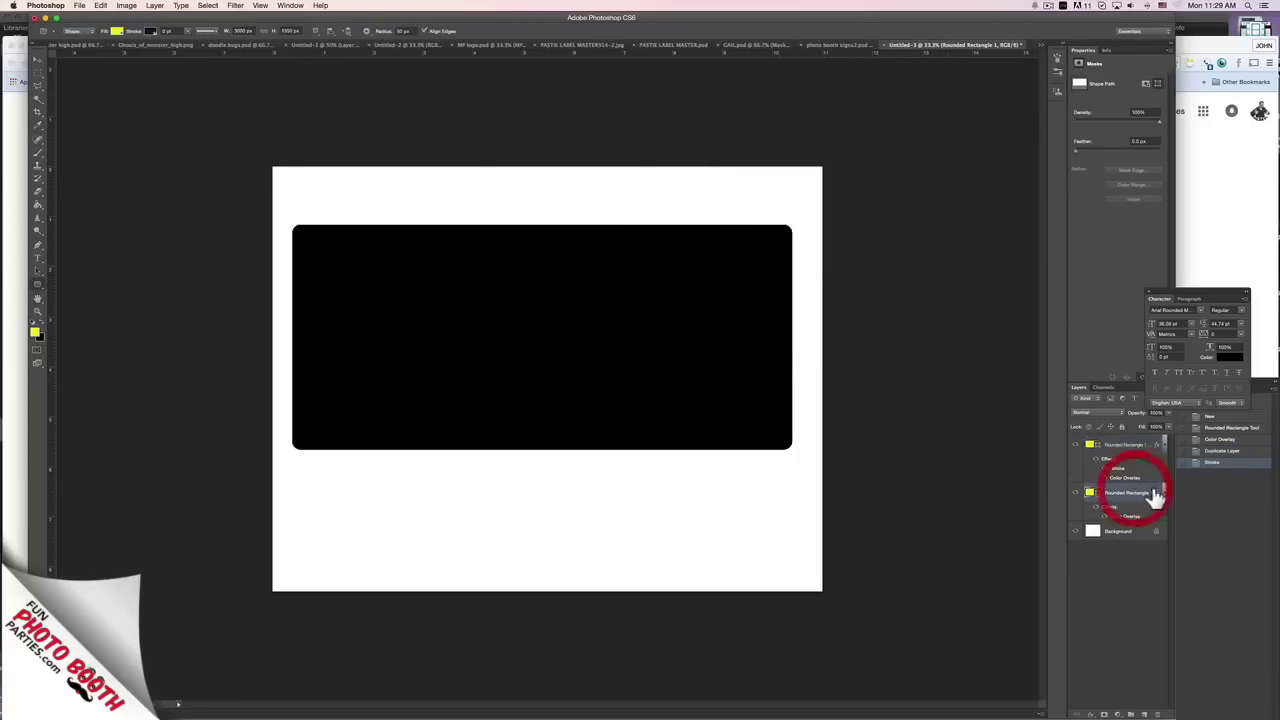
double_click(1155, 492)
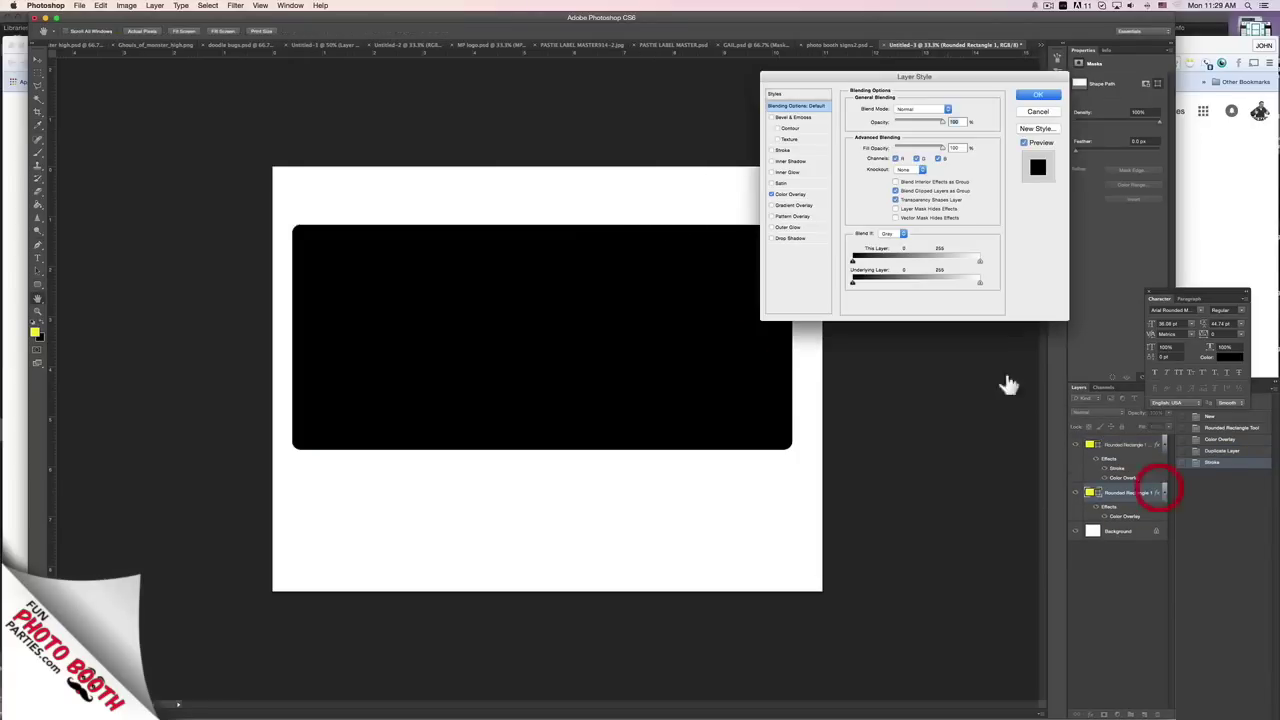
click(783, 150)
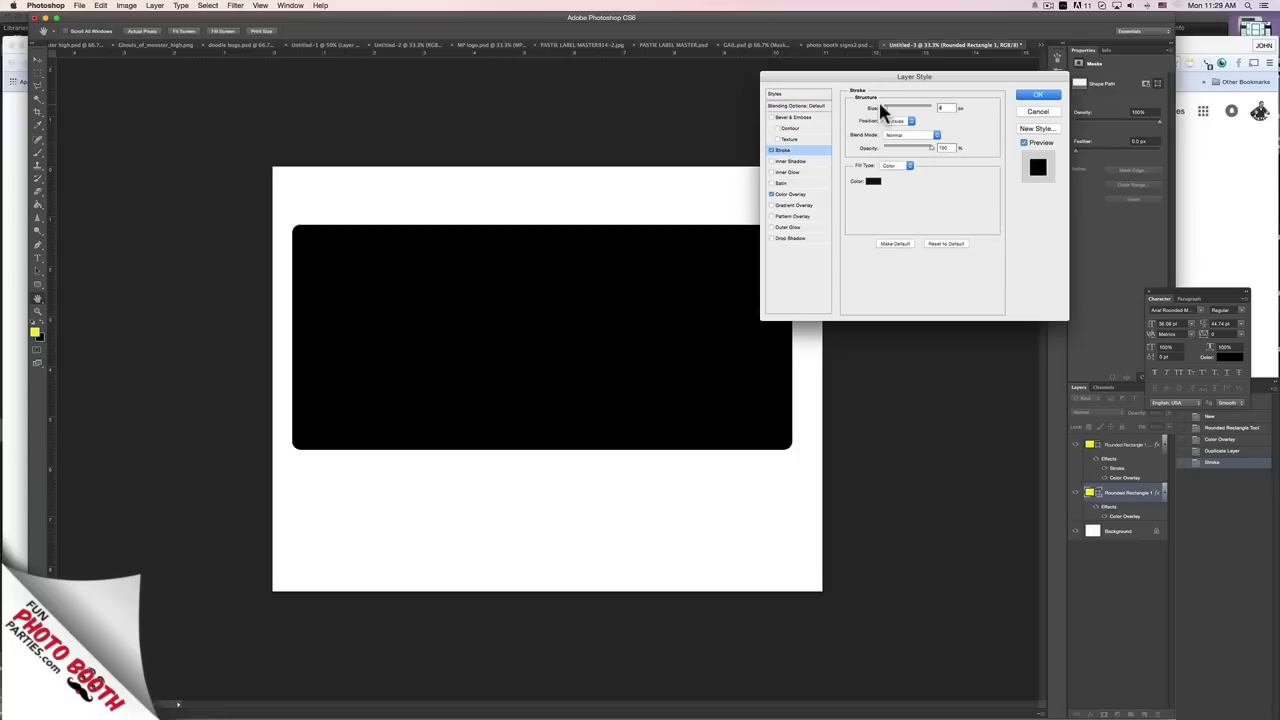
mouse_move(885, 104)
mouse_down()
mouse_move(898, 112)
mouse_move(885, 110)
mouse_up()
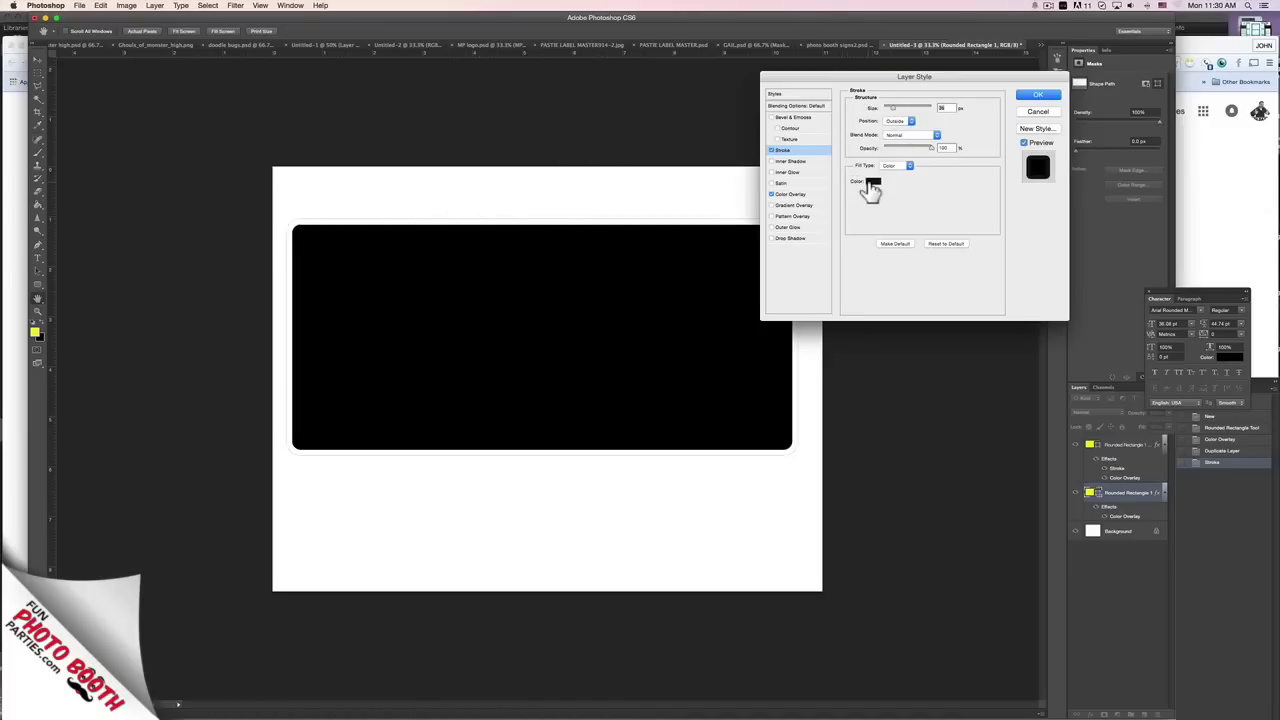
click(871, 184)
mouse_move(797, 426)
mouse_down()
mouse_move(777, 420)
mouse_move(766, 381)
mouse_up()
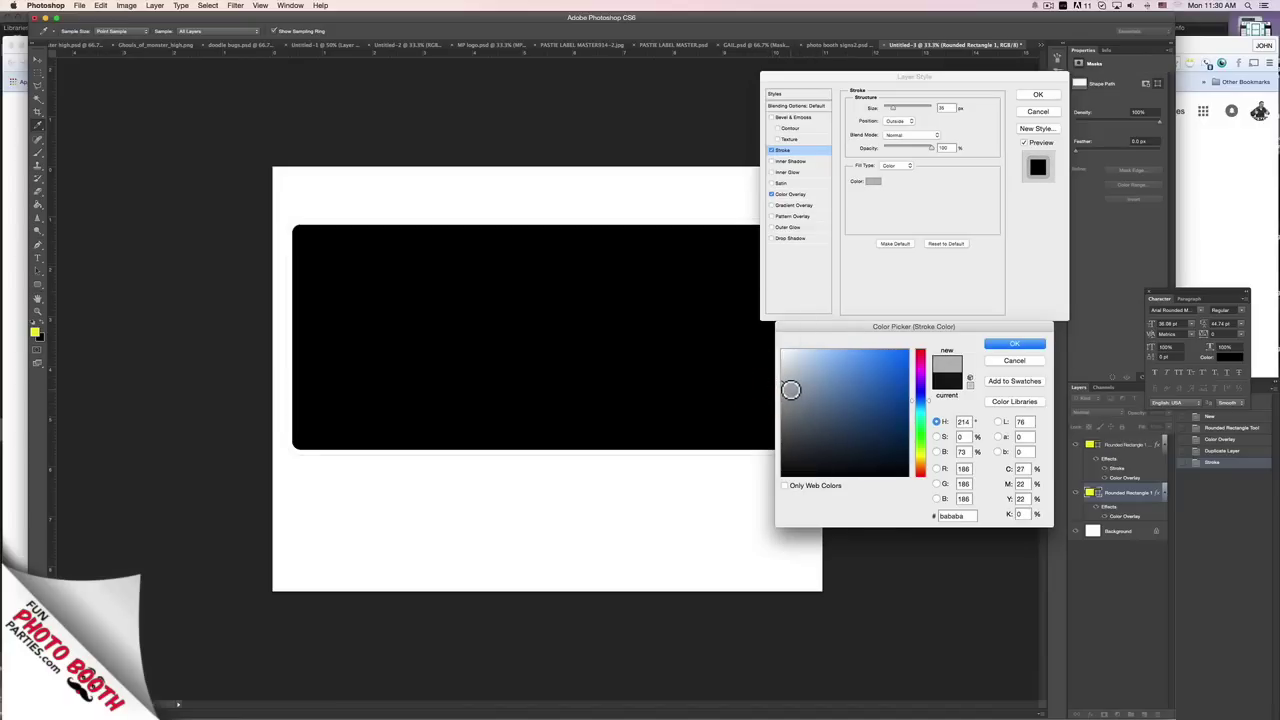
click(1000, 346)
click(1035, 94)
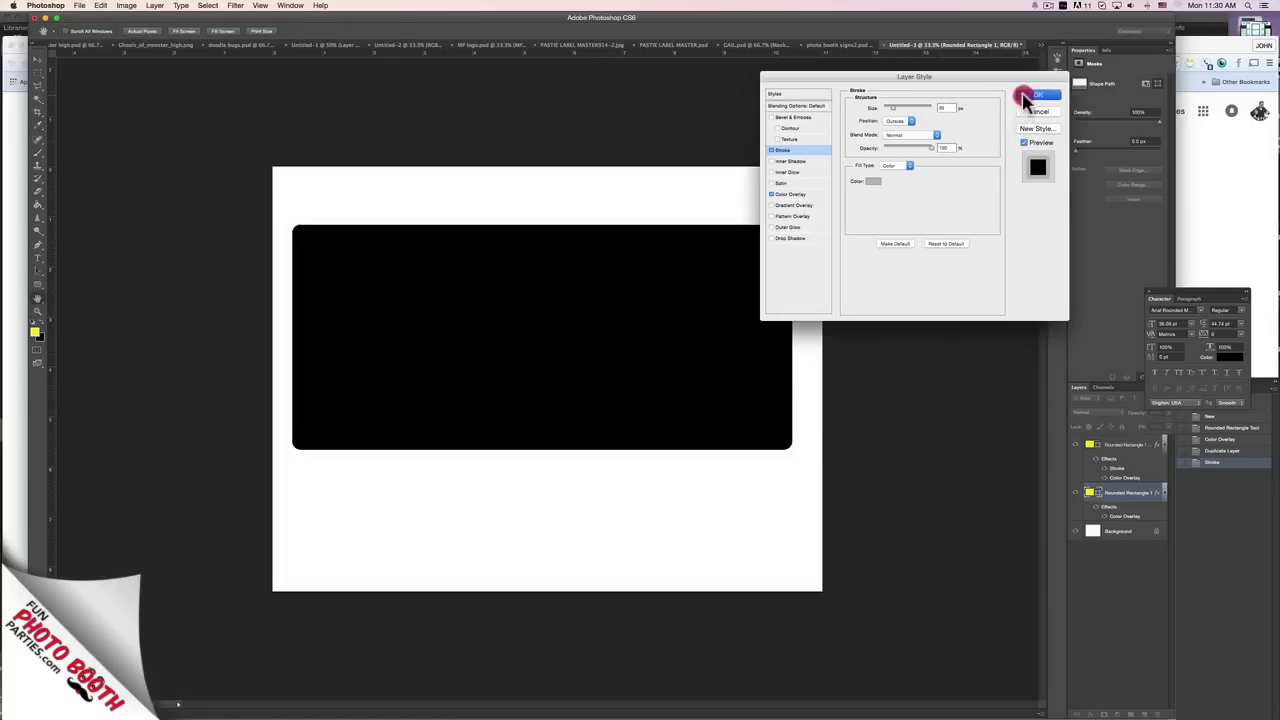
key(z)
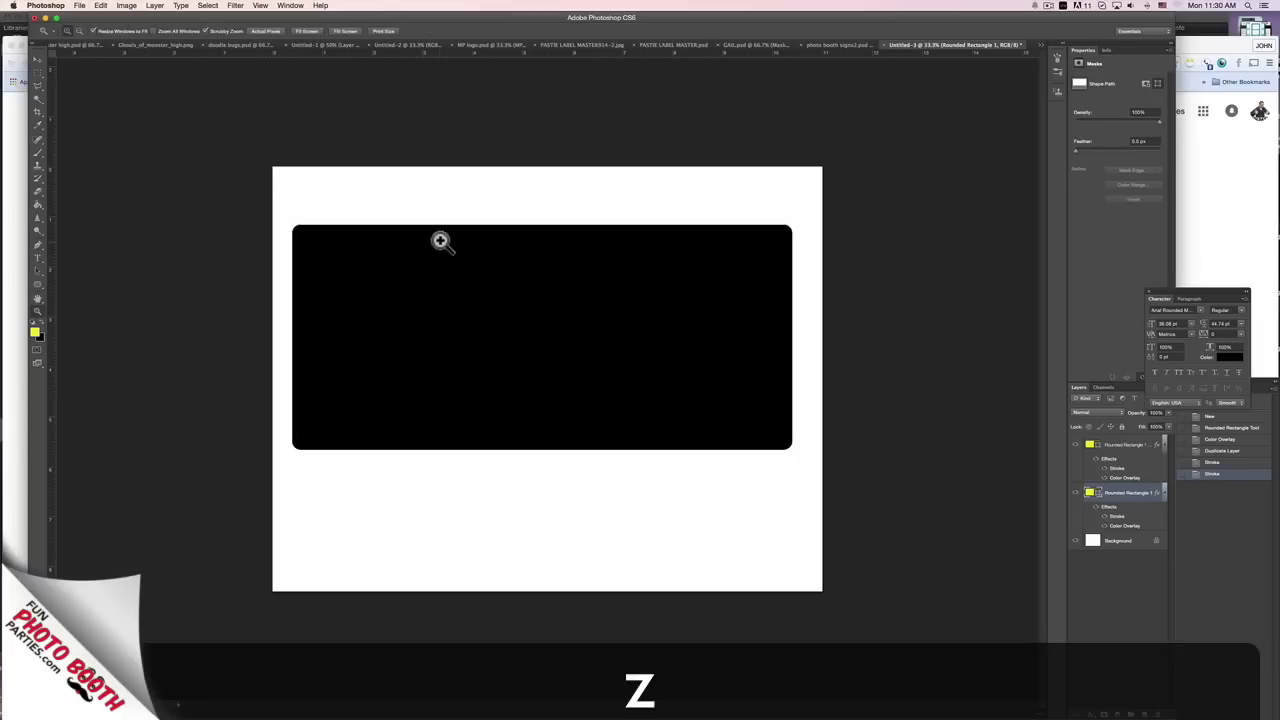
click(449, 232)
drag(452, 150, 393, 107)
key(alt+z)
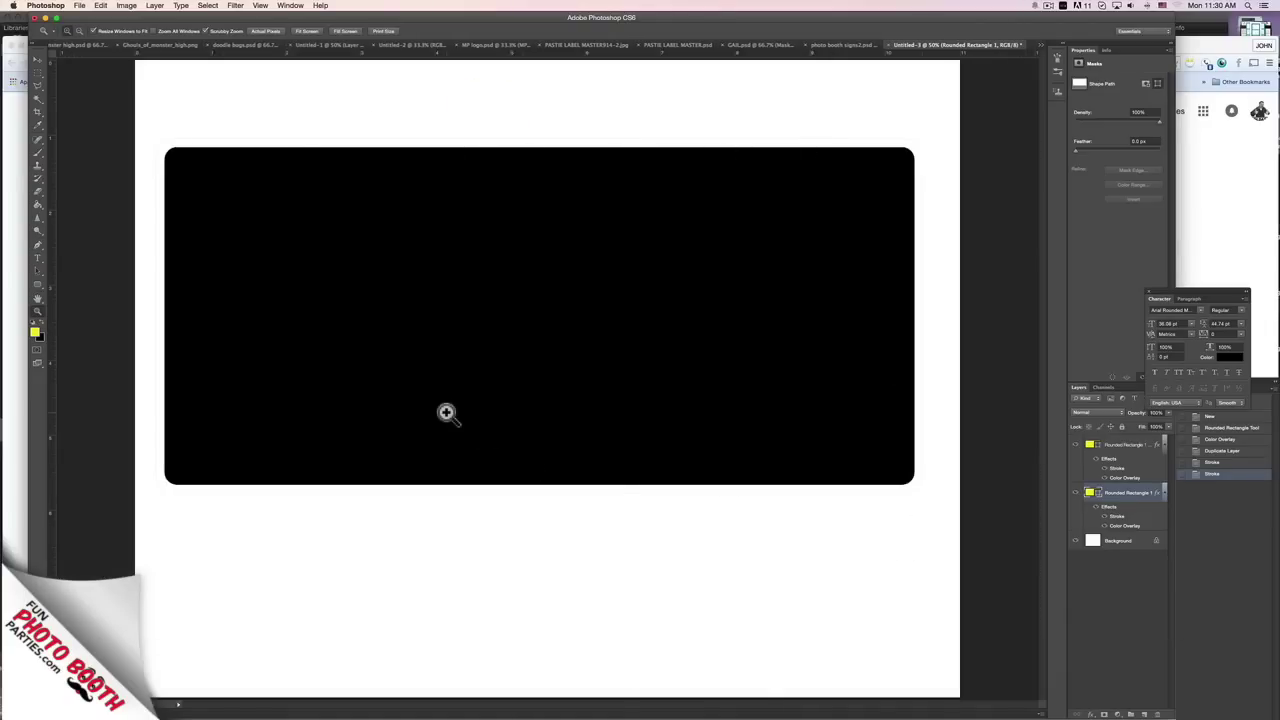
key(z)
alt+click(500, 338)
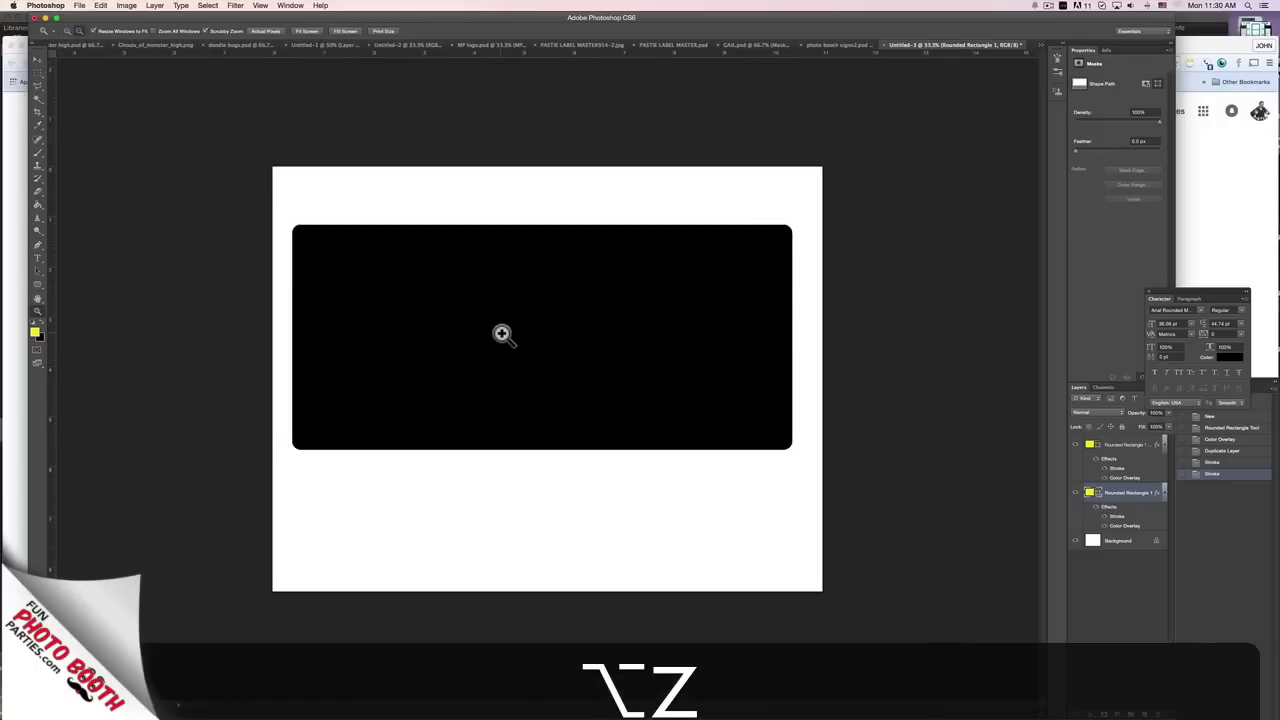
key(a)
key(a)
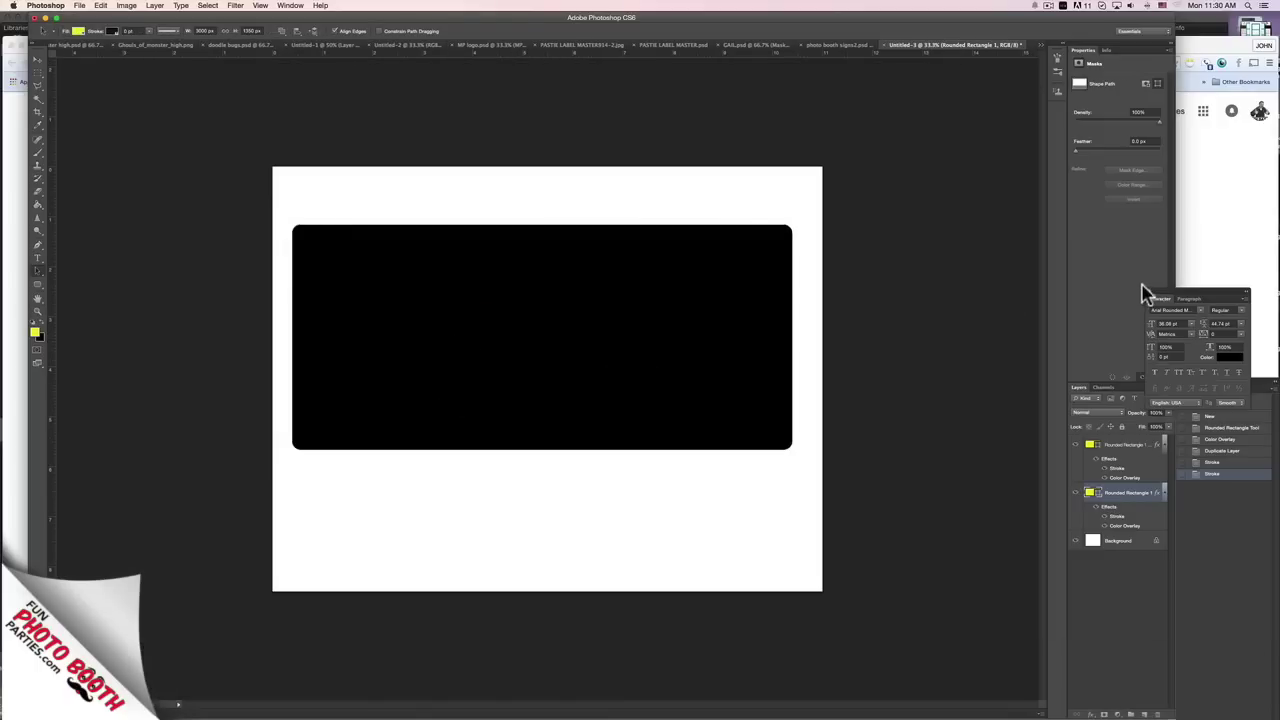
Switch to Chrome, search Google for "starbursts backgrounds" and show the image results.
click(1192, 47)
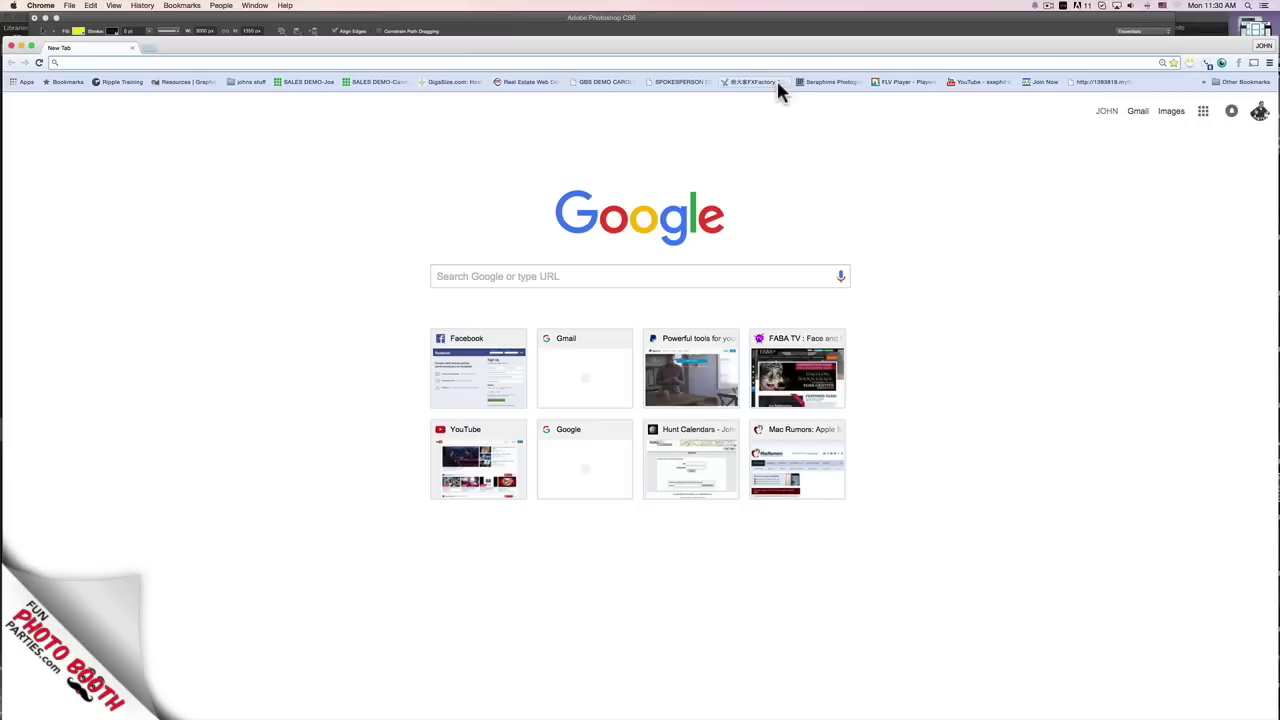
text(starbur)
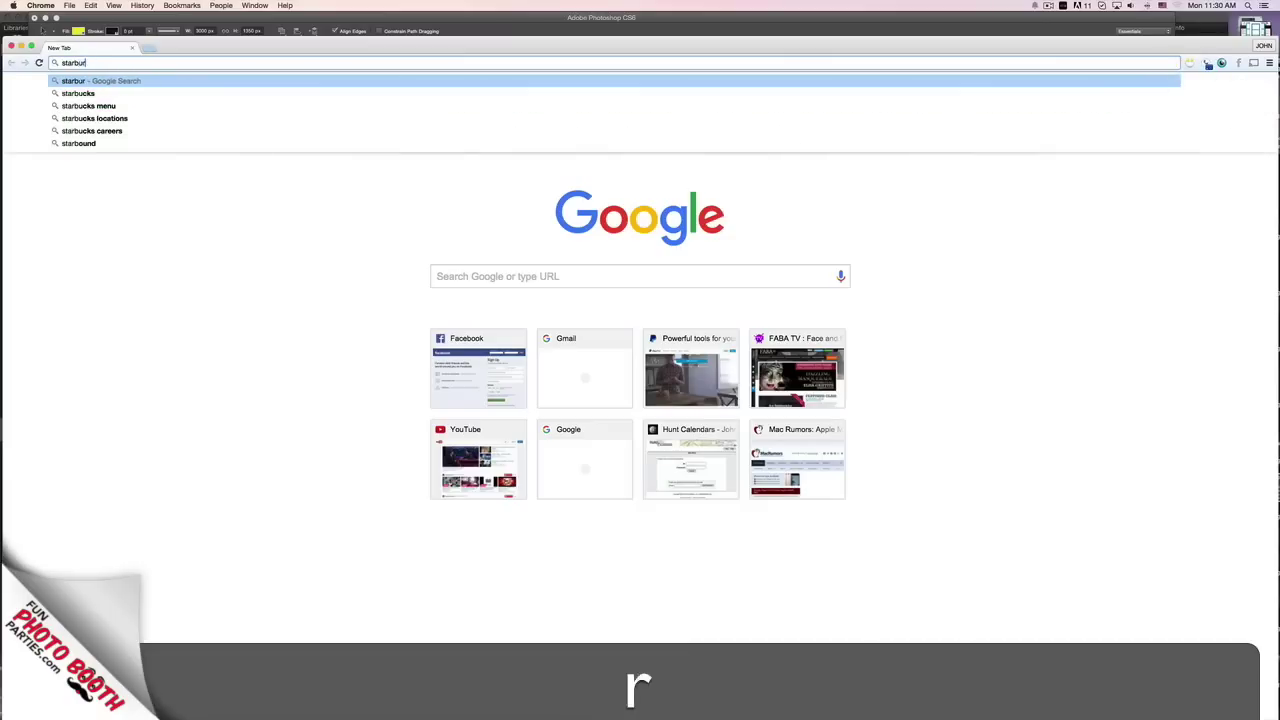
text(sts bac)
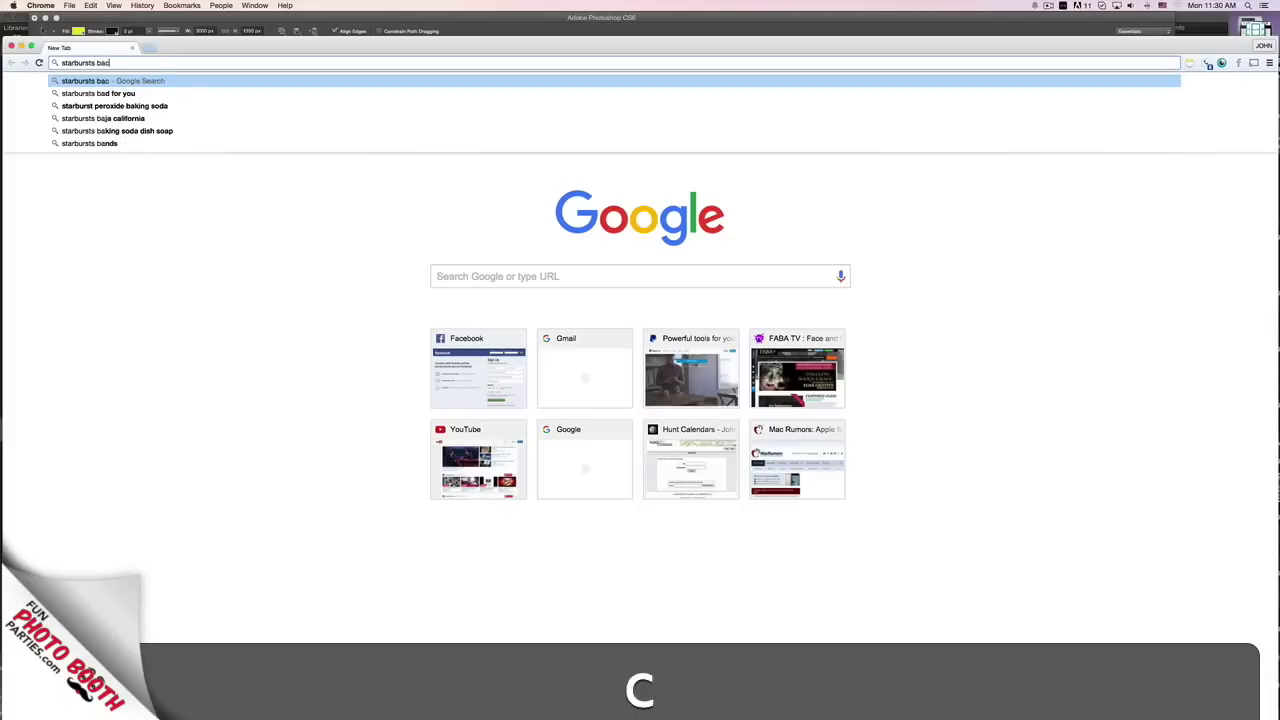
text(kgrounds)
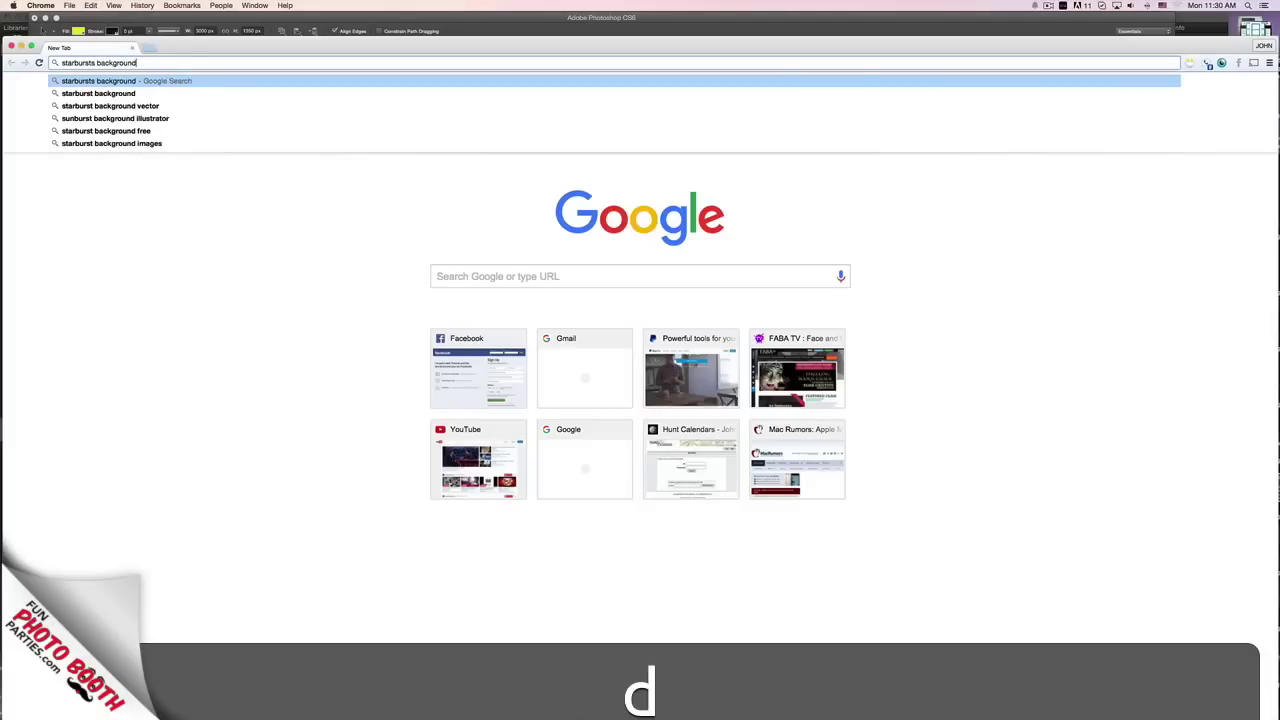
key(Return)
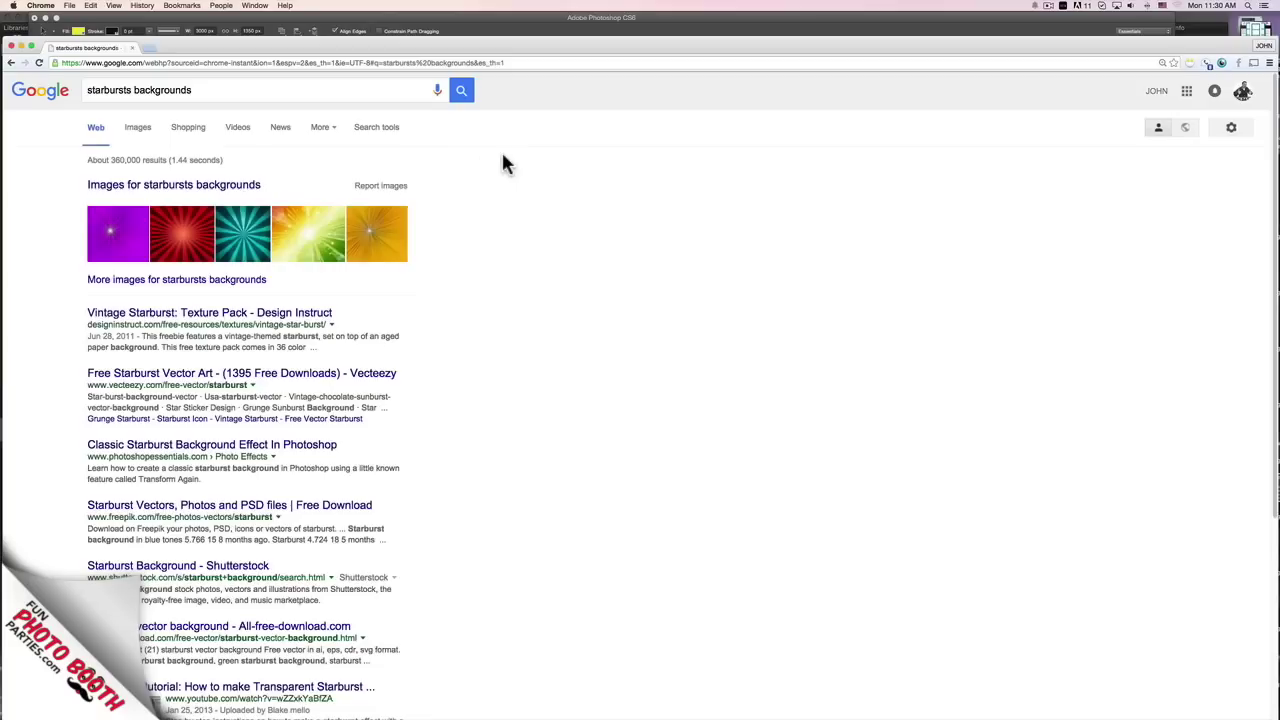
click(134, 133)
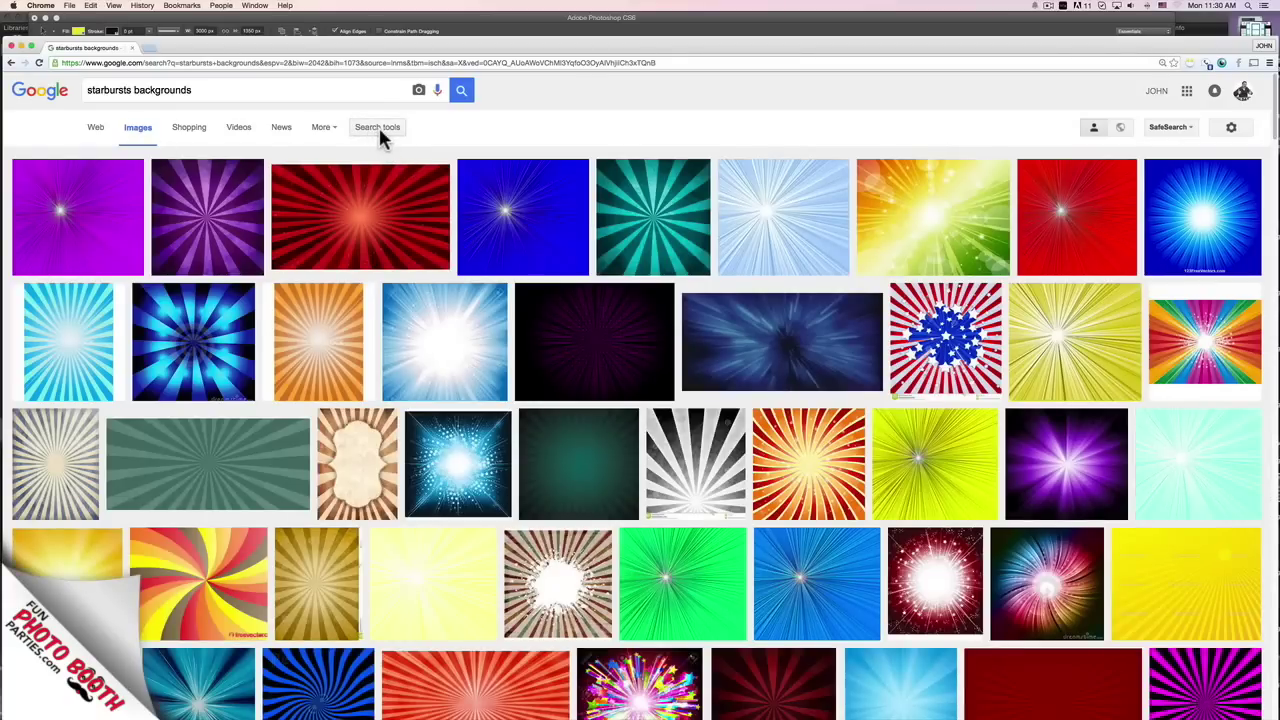
Reveal the image search filters, check the size options and preview the red starburst background.
click(379, 131)
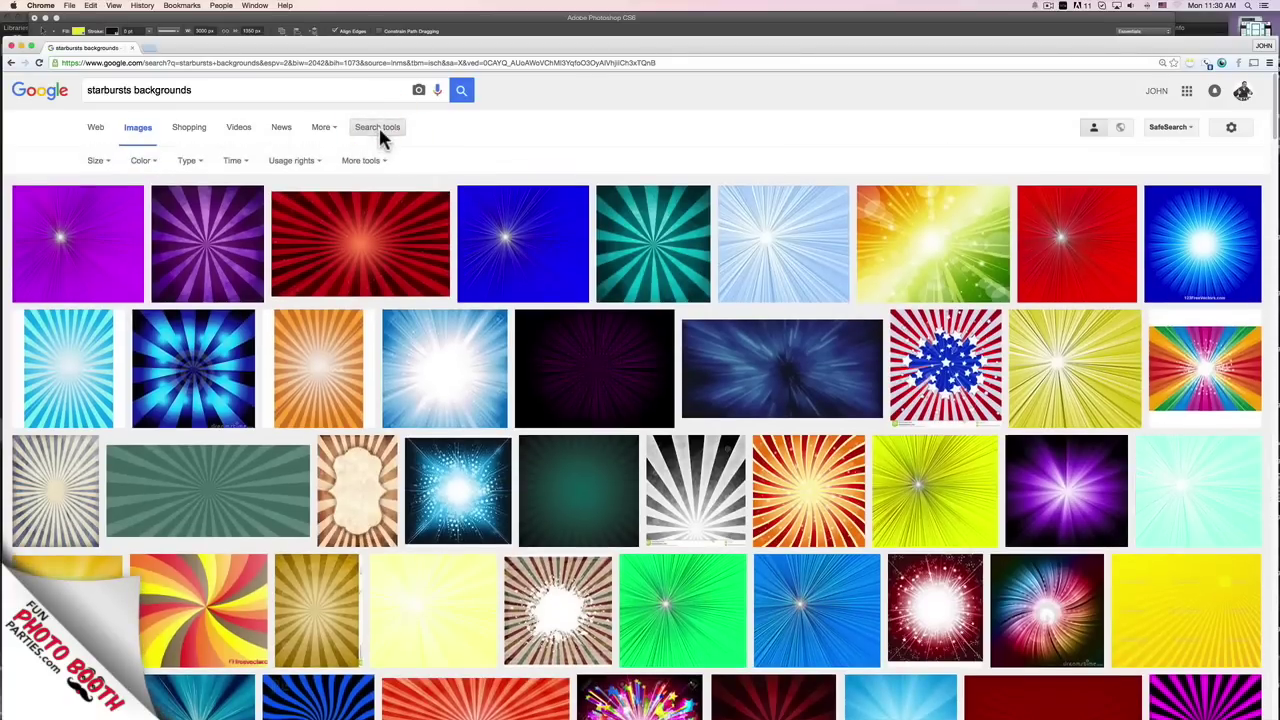
click(100, 161)
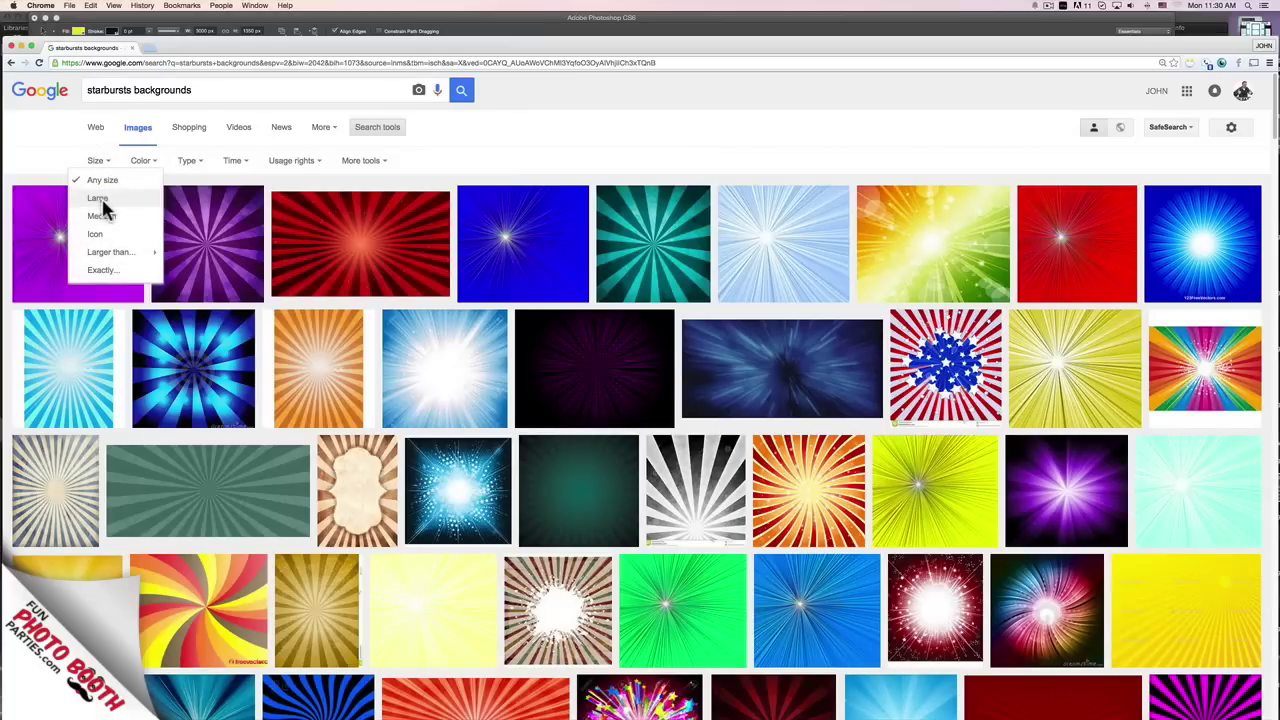
click(102, 180)
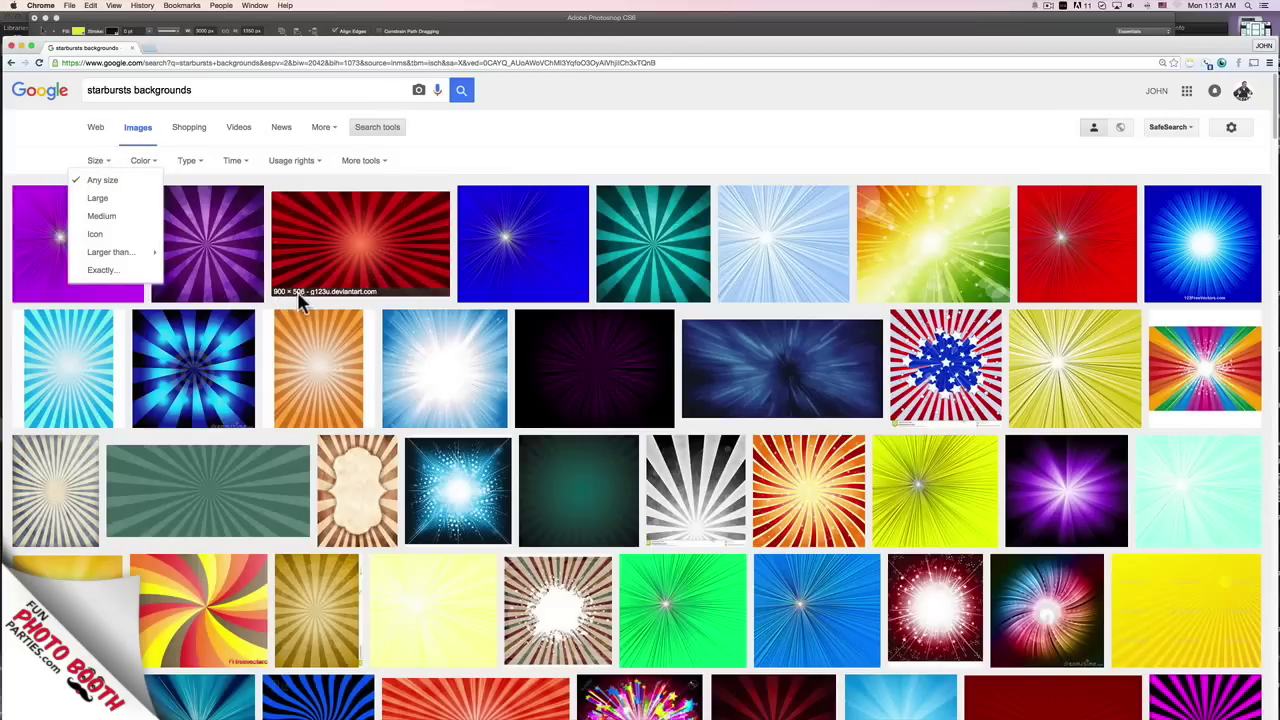
click(343, 262)
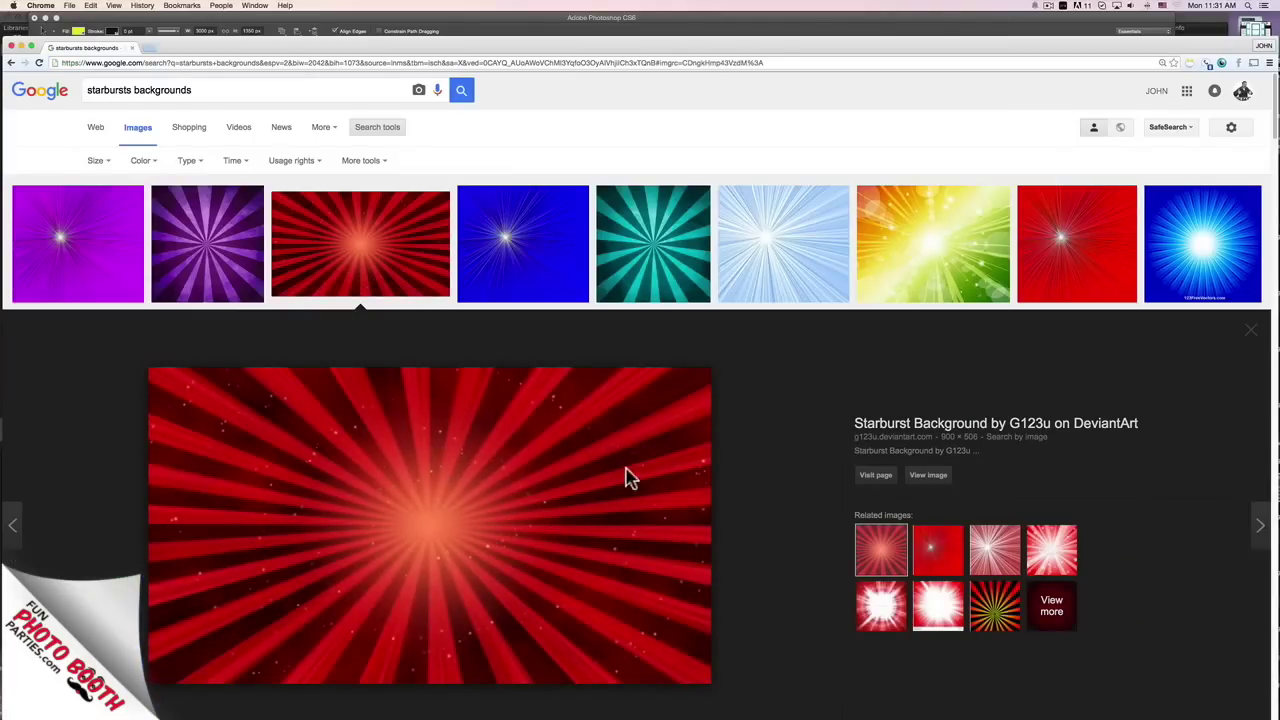
Filter the starburst images to sizes larger than 4 MP (2272×1704).
click(97, 161)
click(104, 198)
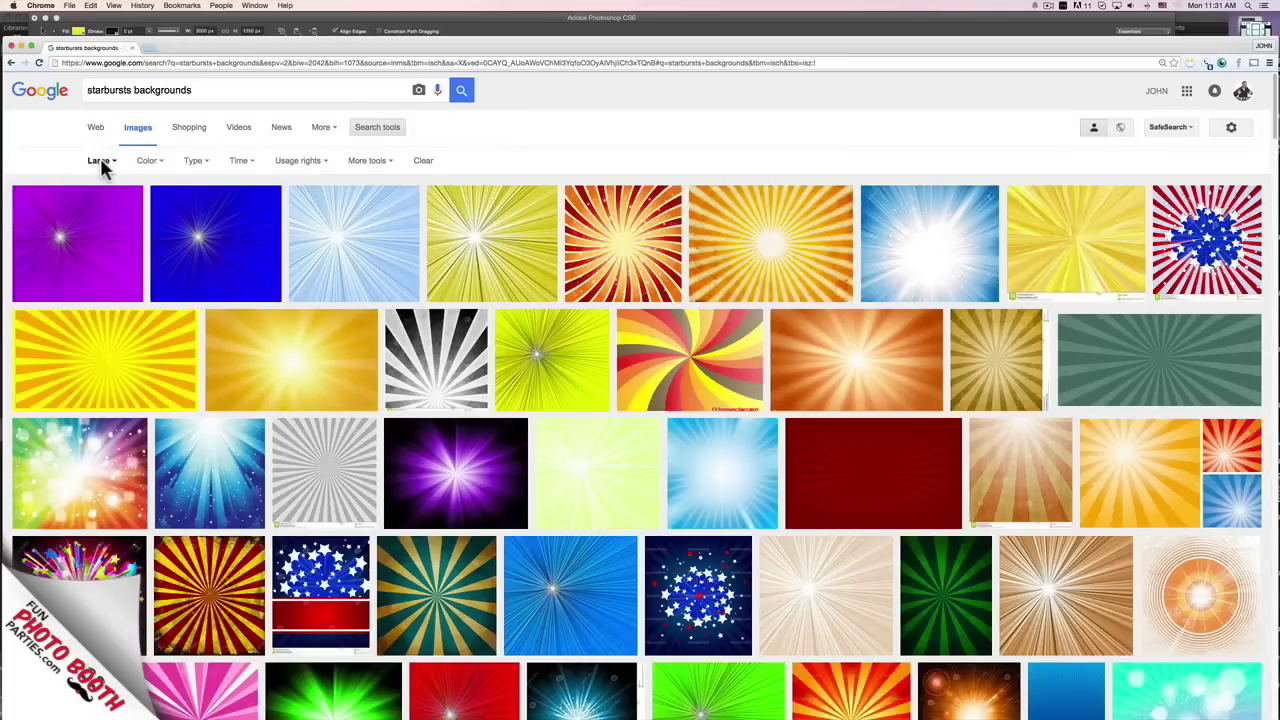
click(101, 163)
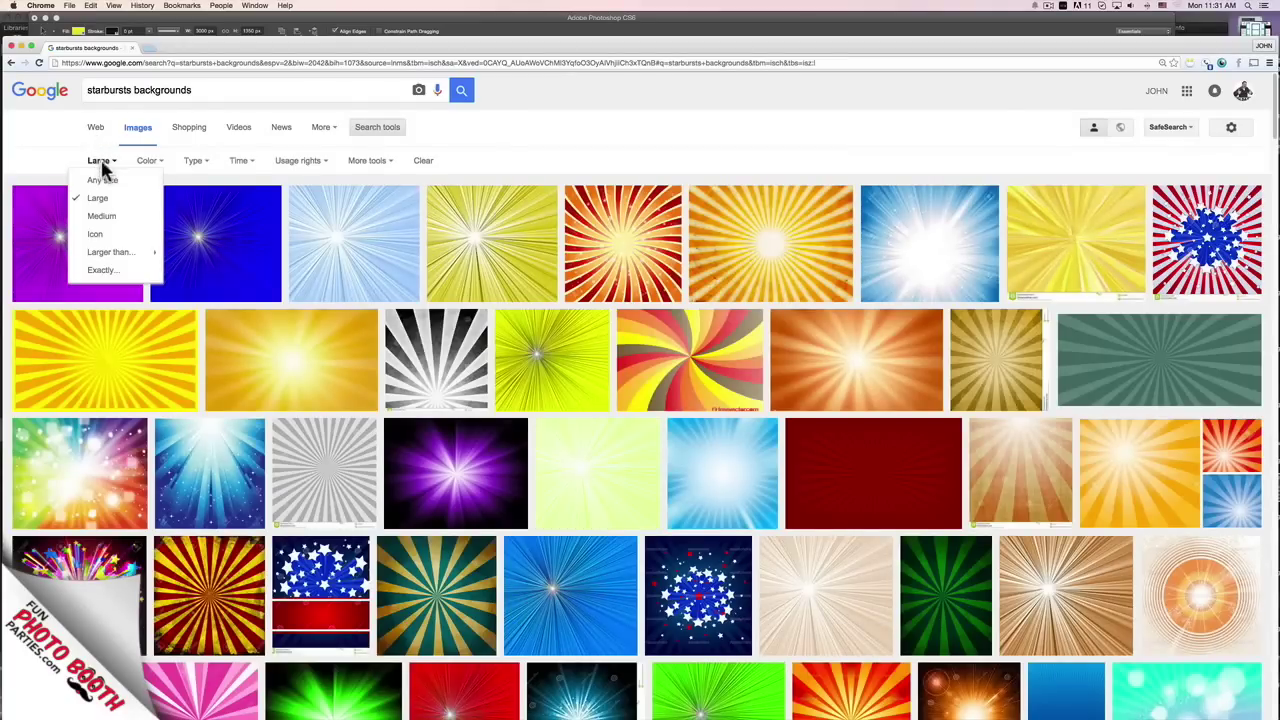
mouse_move(110, 252)
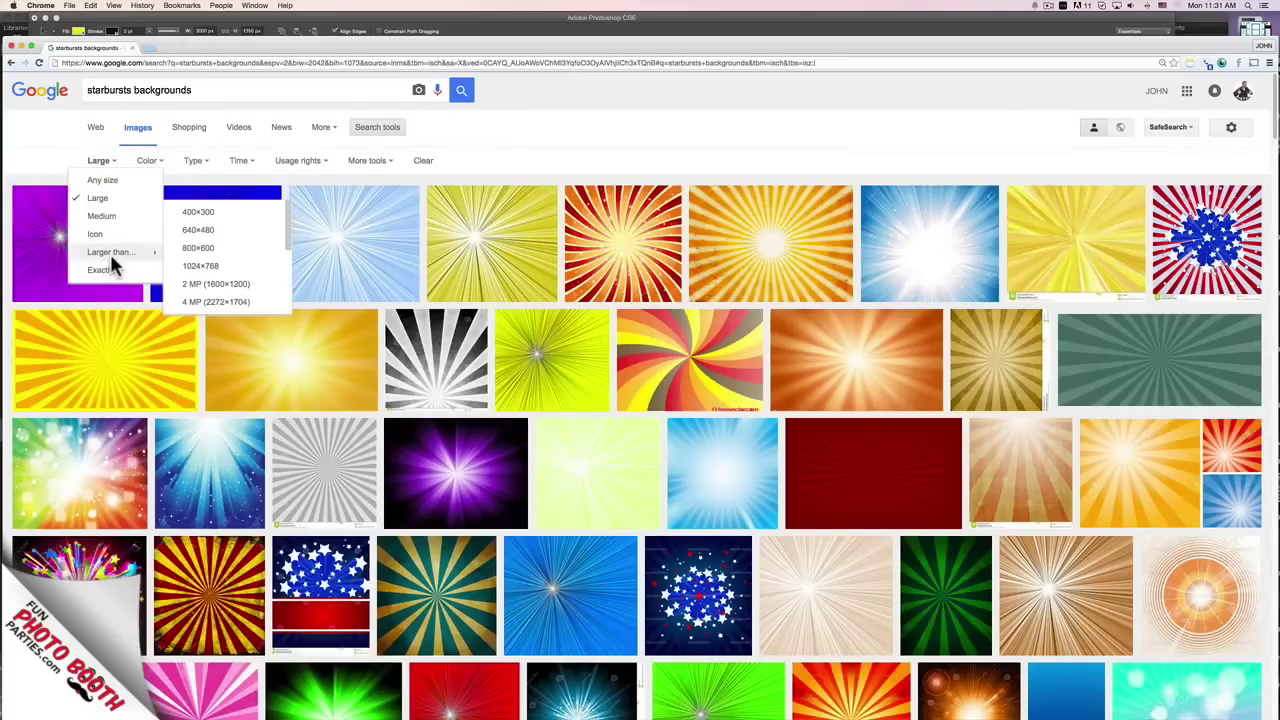
click(211, 304)
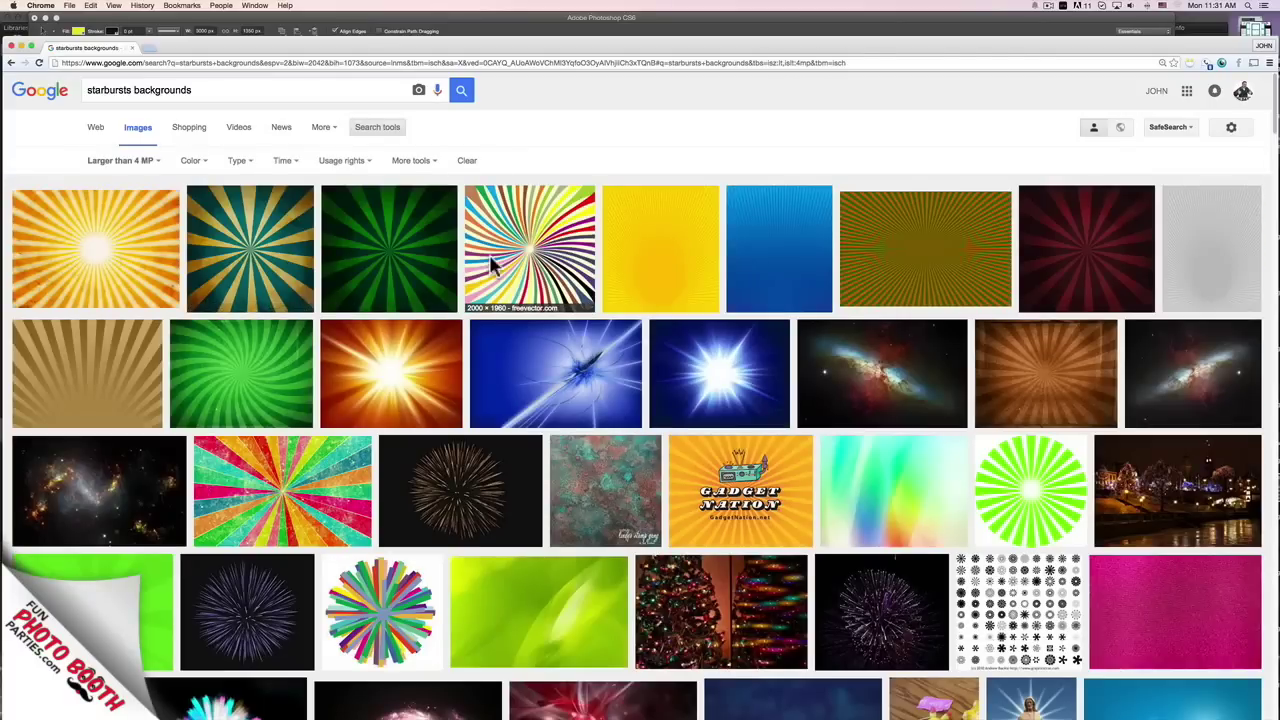
View the orange and cream starburst image at full size, then return to the image results.
click(145, 245)
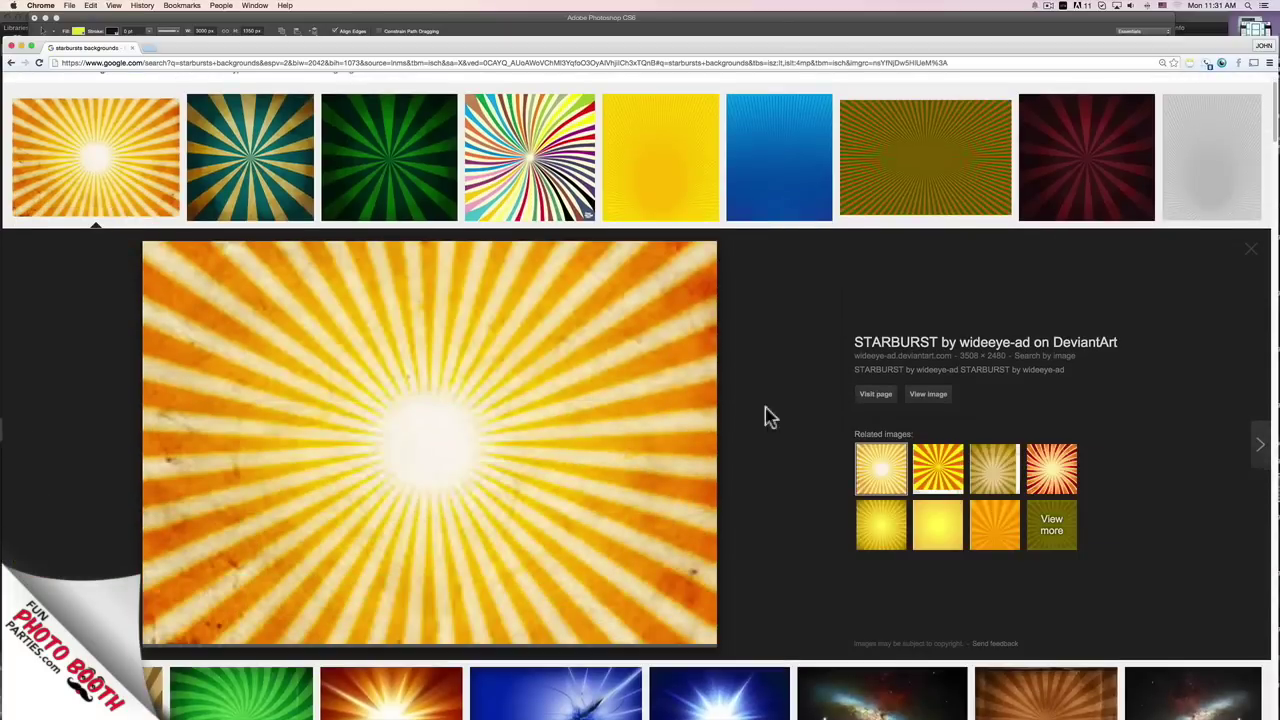
click(873, 397)
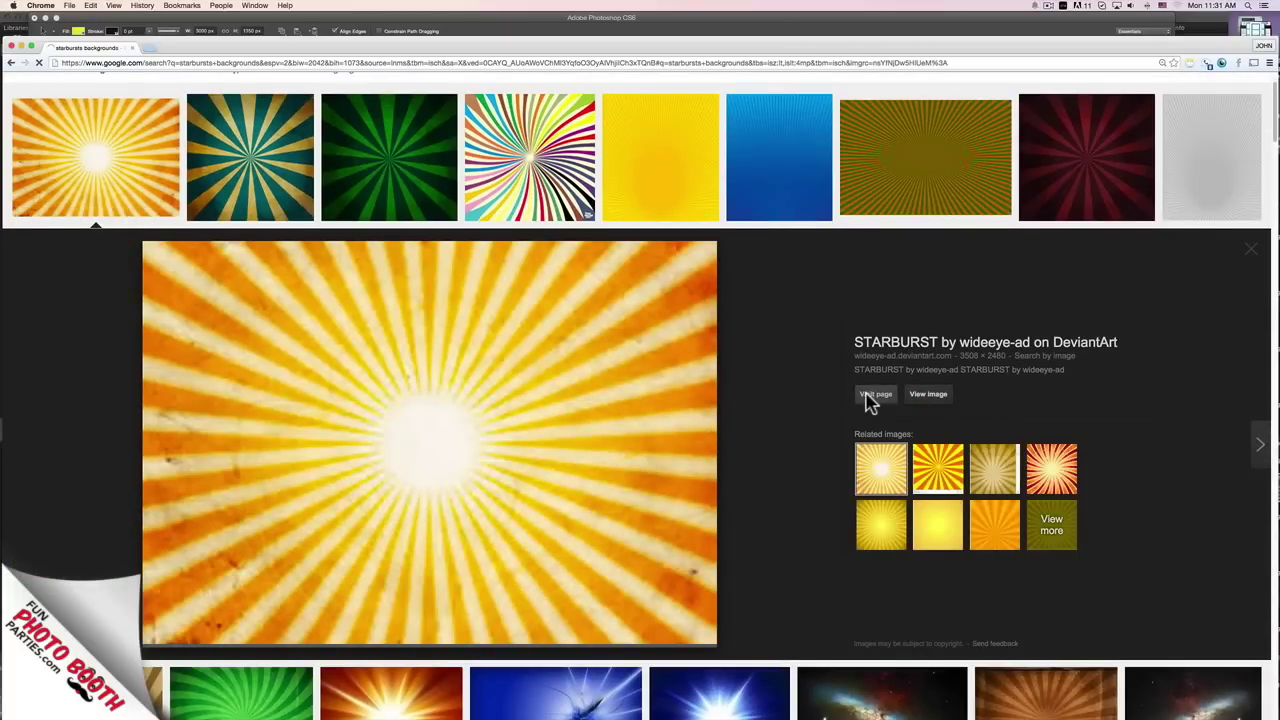
click(928, 396)
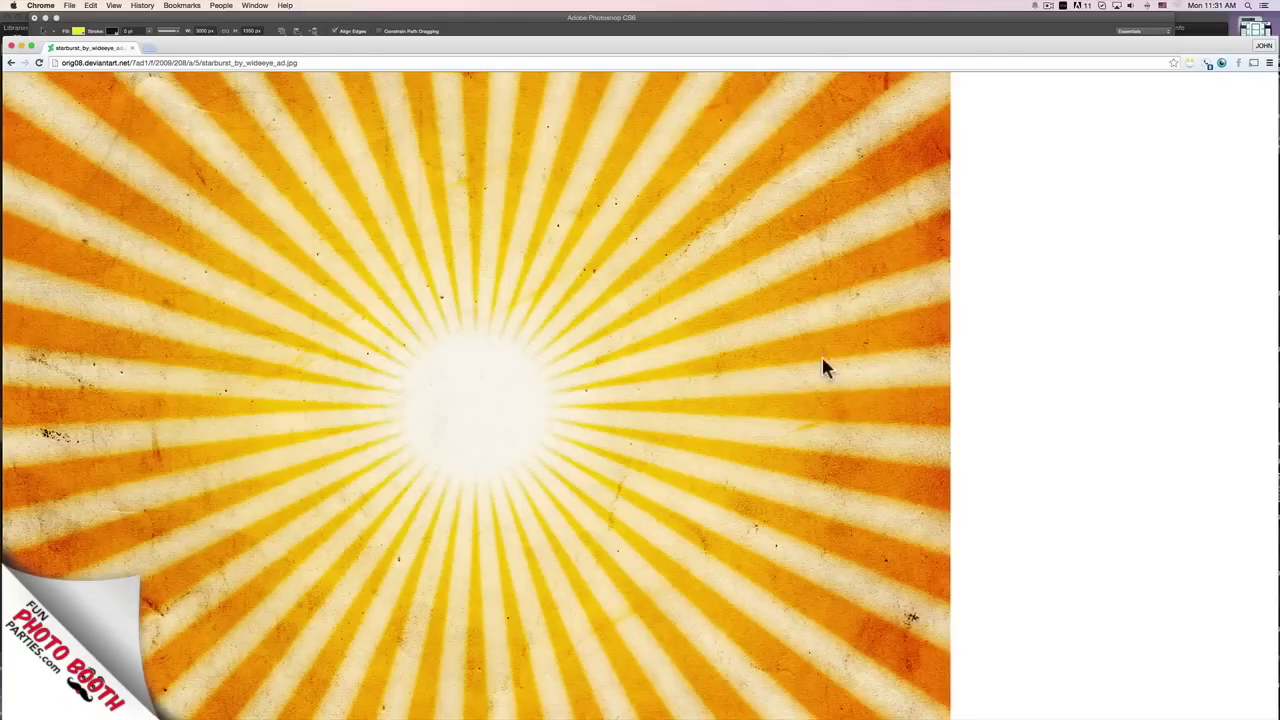
click(11, 63)
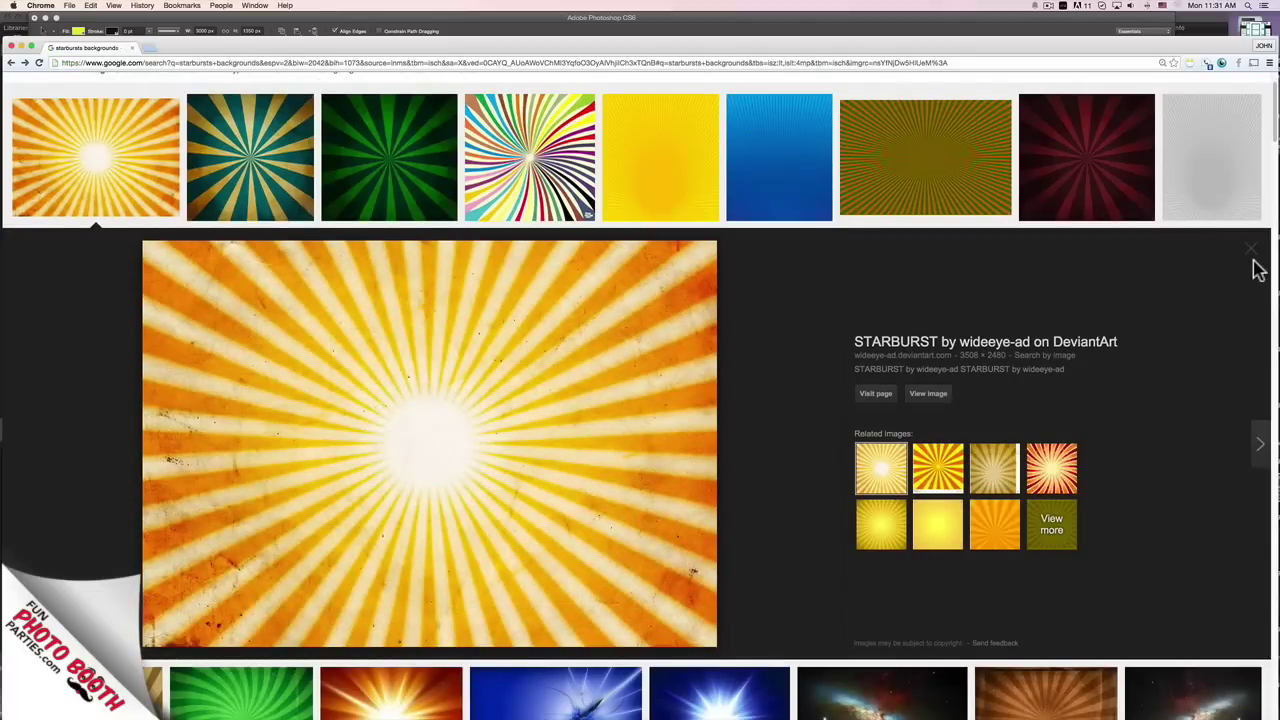
click(1251, 252)
scroll(610, 203, down, 1)
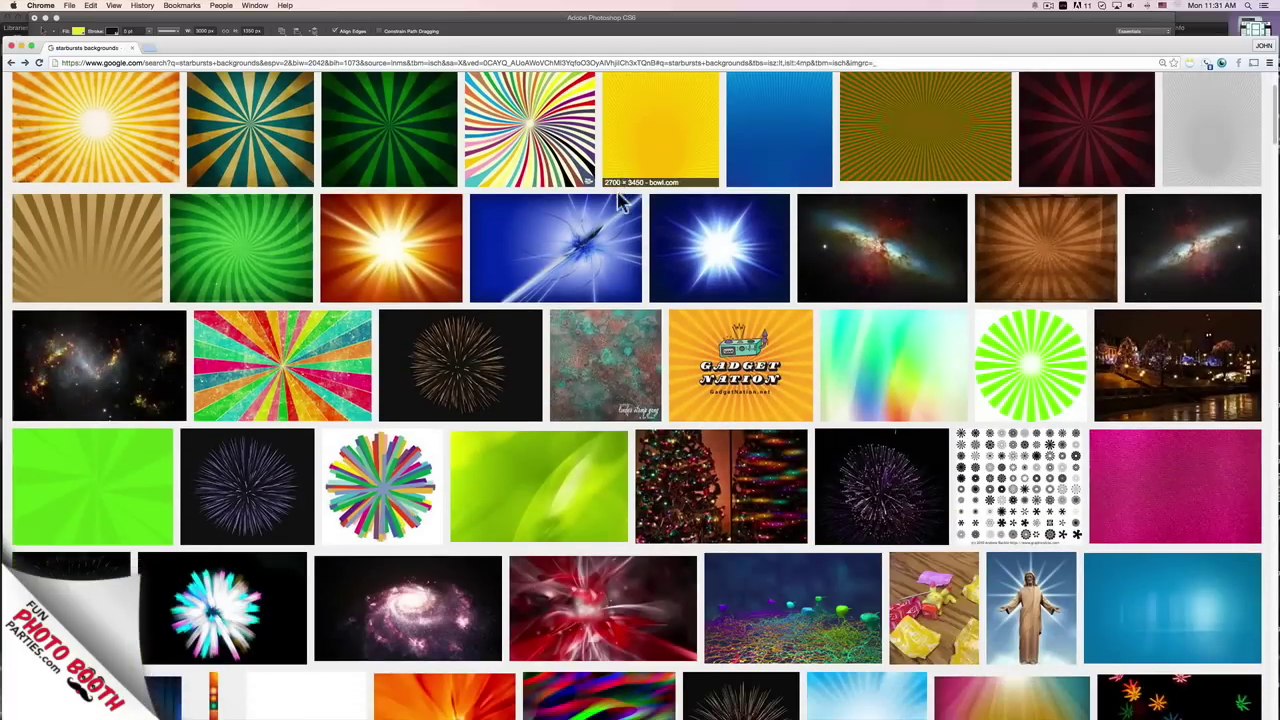
Open the PSDGraphics orange light burst background at full size and inspect its detail up close.
click(443, 228)
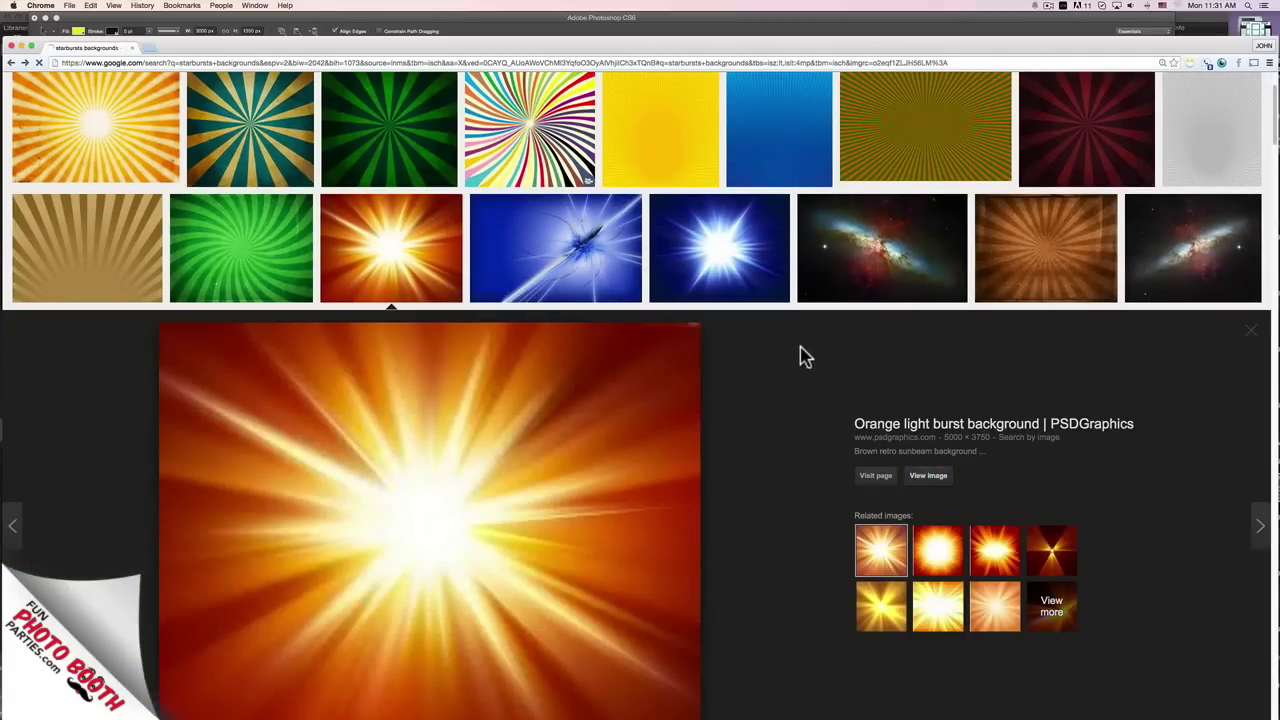
click(928, 475)
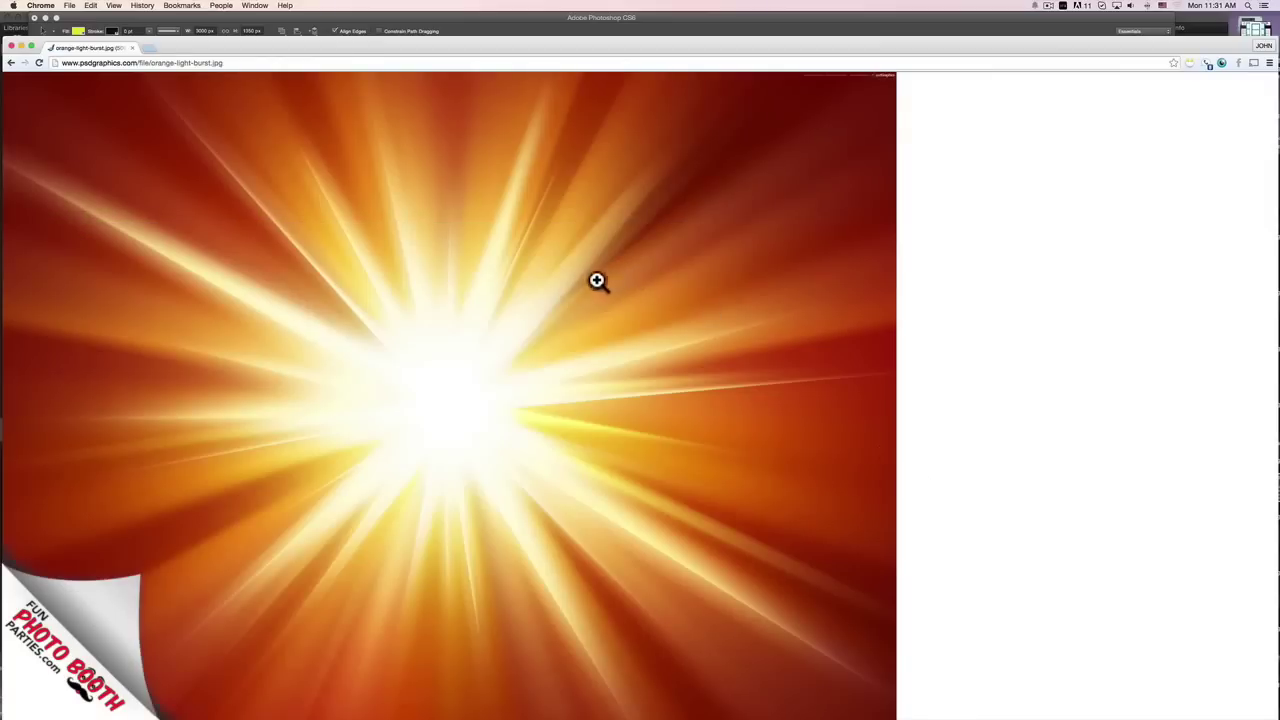
click(597, 280)
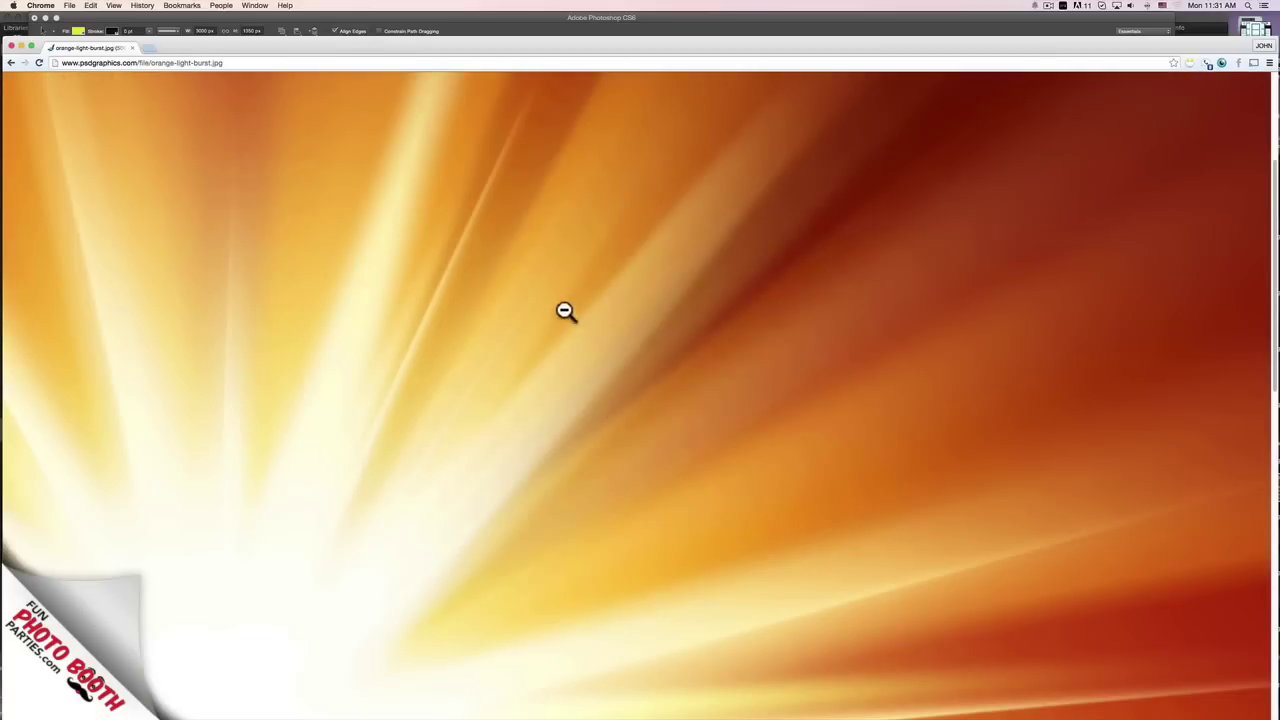
click(543, 309)
click(492, 314)
click(492, 314)
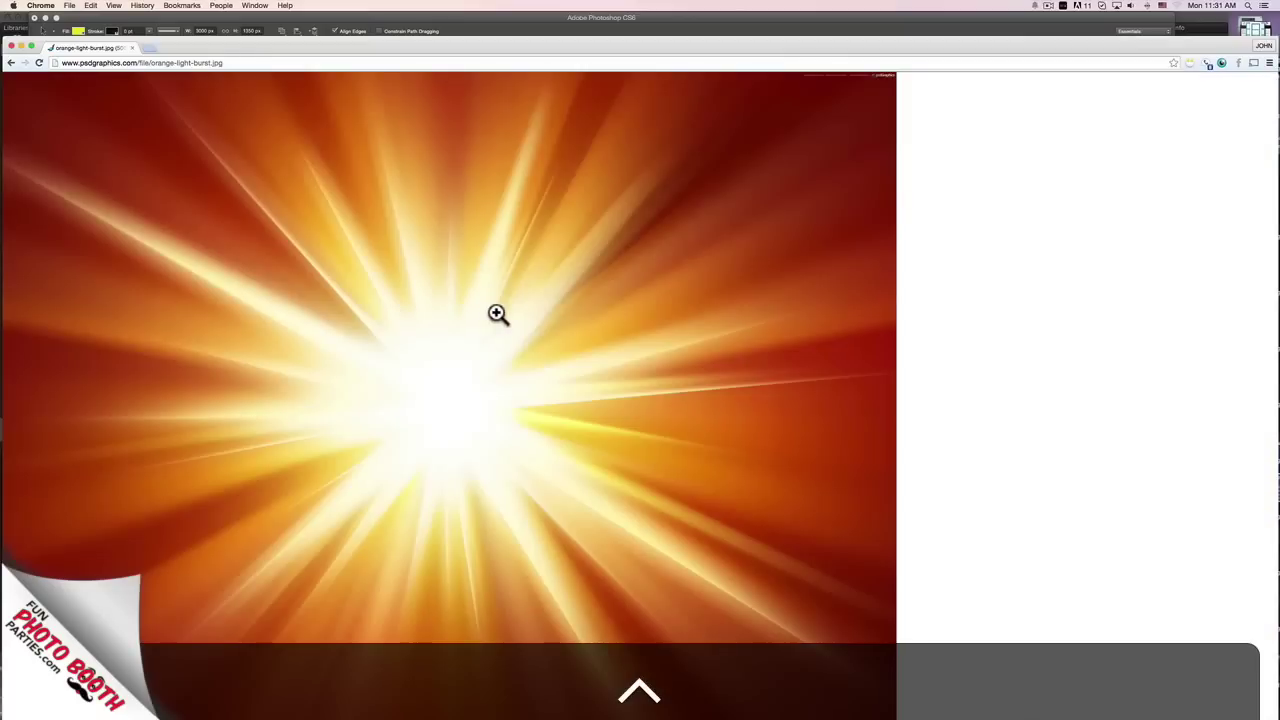
Copy the orange light burst image and paste it into the Photoshop sign document above the original rounded rectangle.
right_click(501, 311)
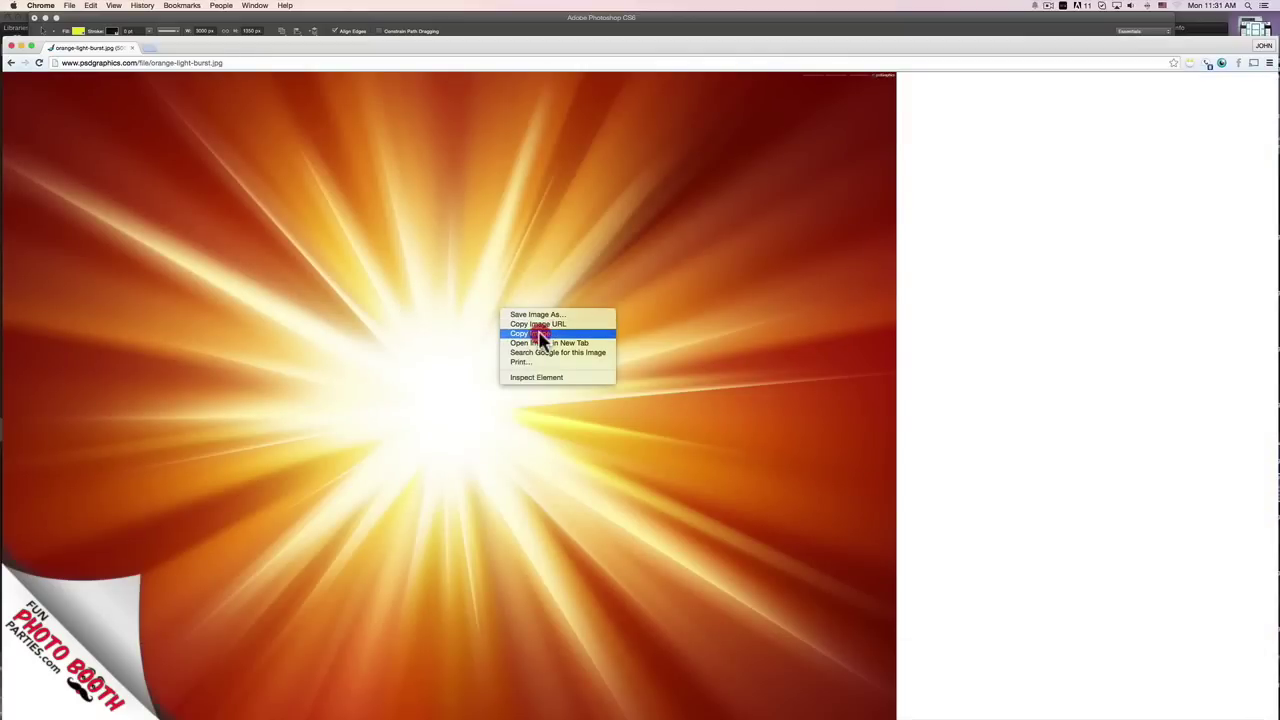
click(537, 333)
click(484, 31)
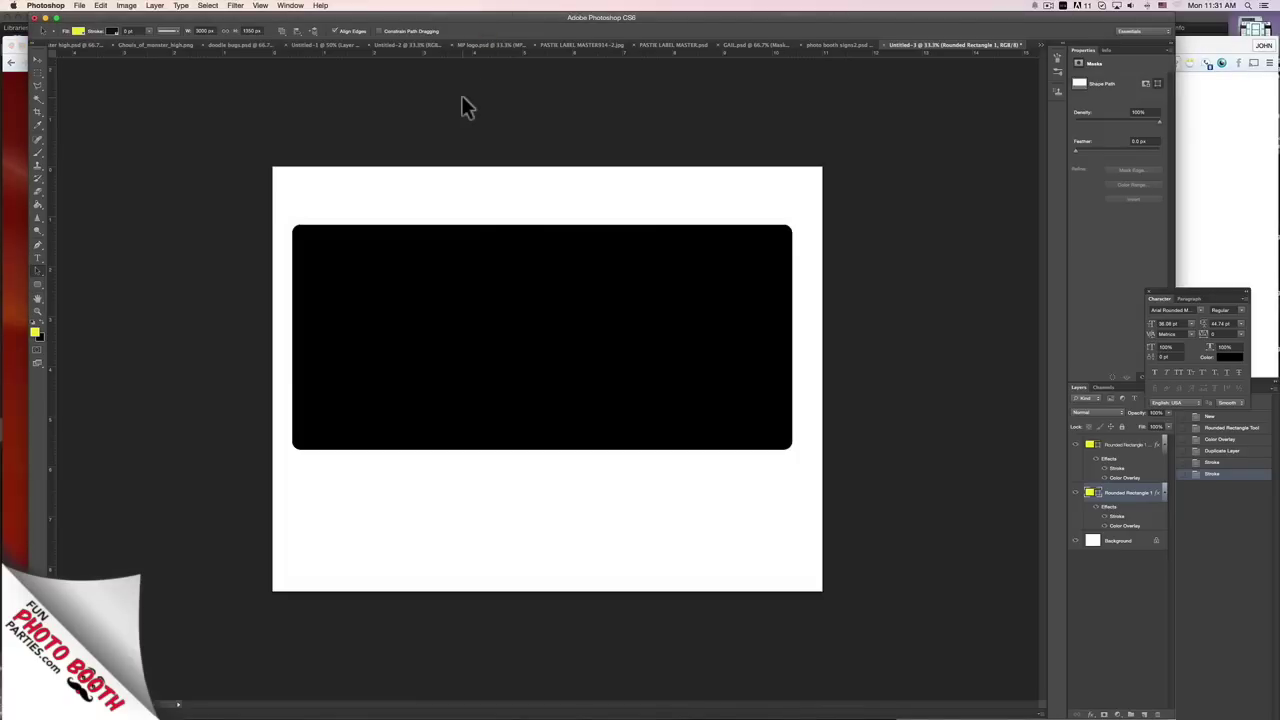
key(super+v)
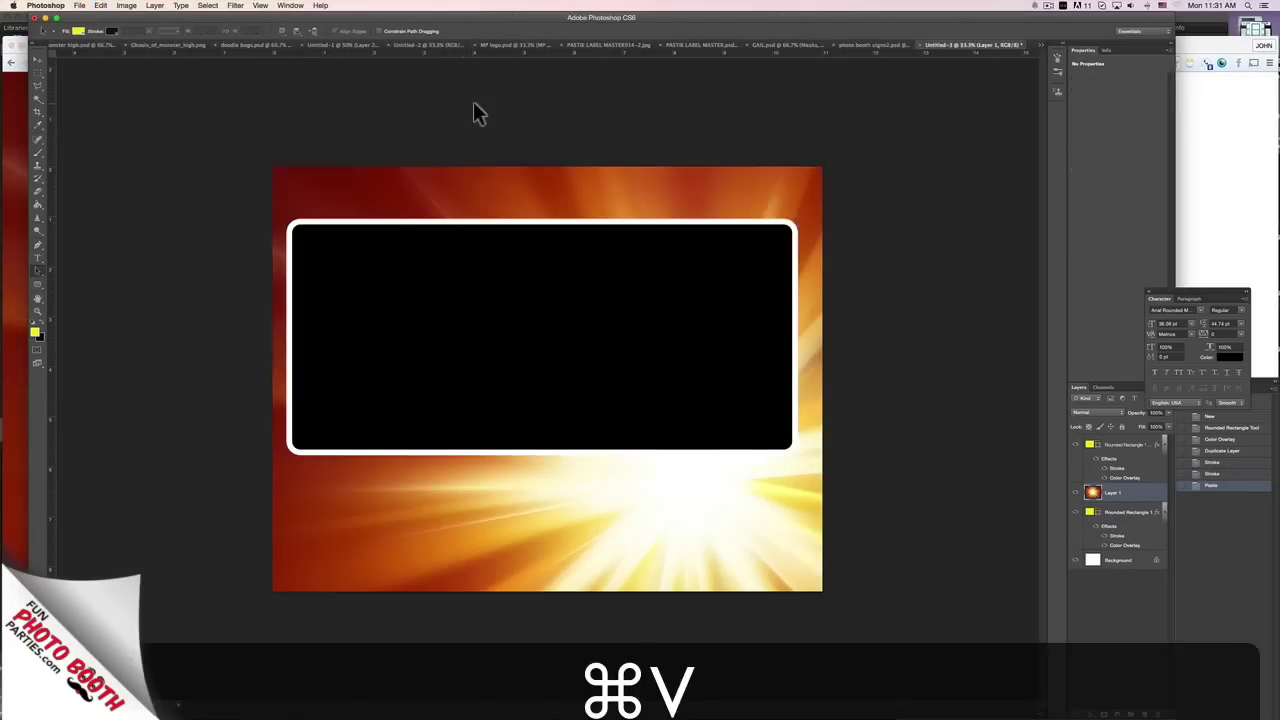
Scale the pasted light burst down to about 31% with its upper-left corner at the outer corner of the white border.
click(38, 62)
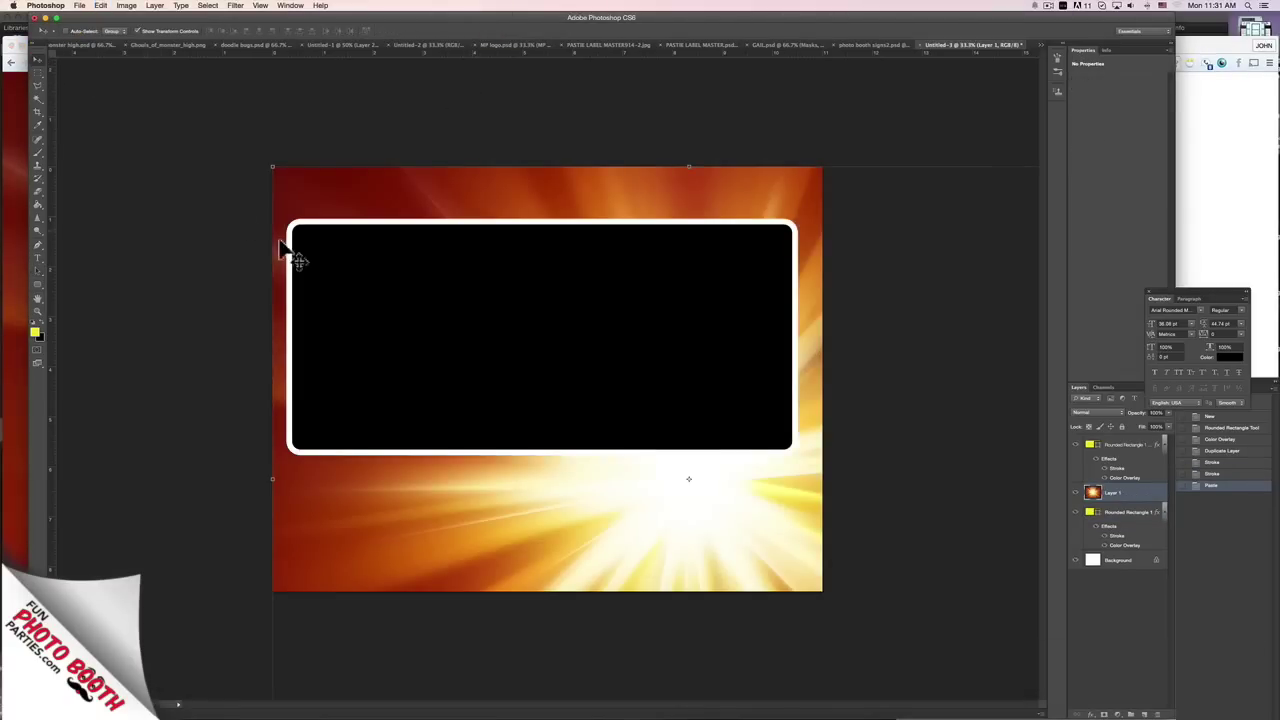
drag(274, 171, 335, 263)
click(335, 263)
key(Right)
key(Right)
key(Right)
key(Right)
key(Right)
key(Right)
key(Right)
key(Right)
key(Right)
key(Right)
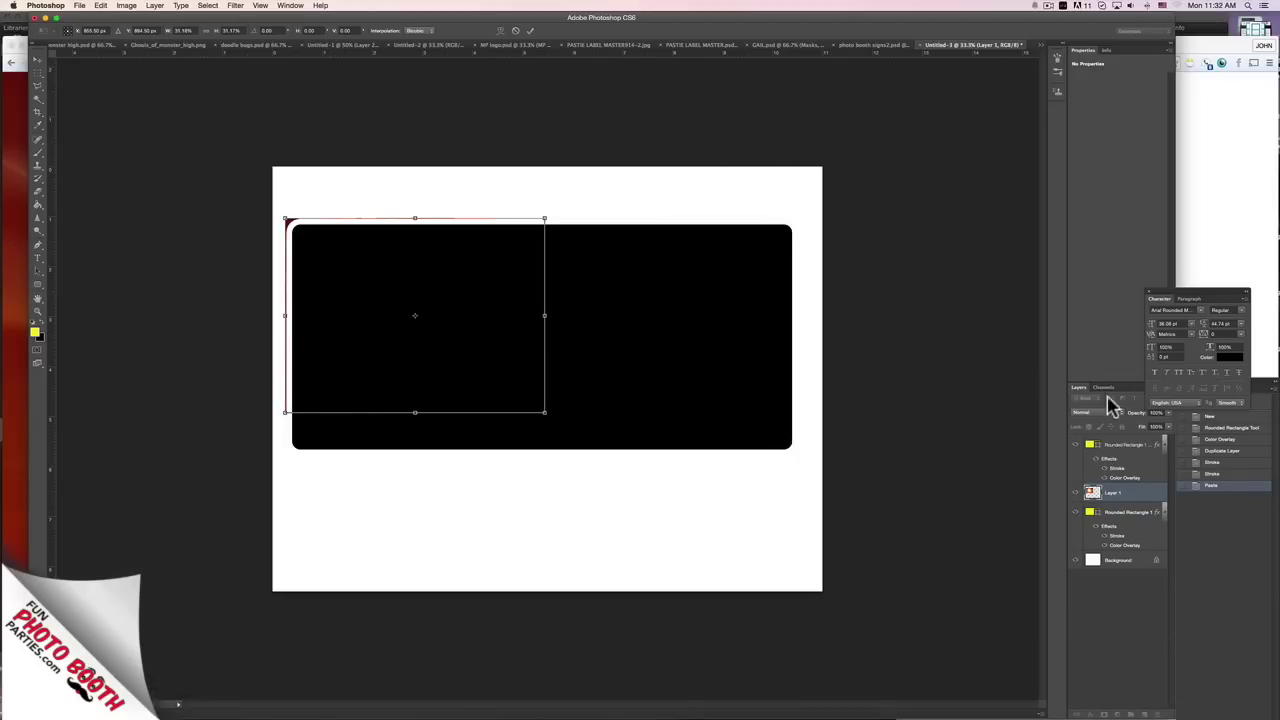
Enlarge the light burst proportionally to about 10.3 × 7.7 in, centre it vertically behind the black rectangle and apply the transform.
key(shift)
drag(546, 411, 851, 534)
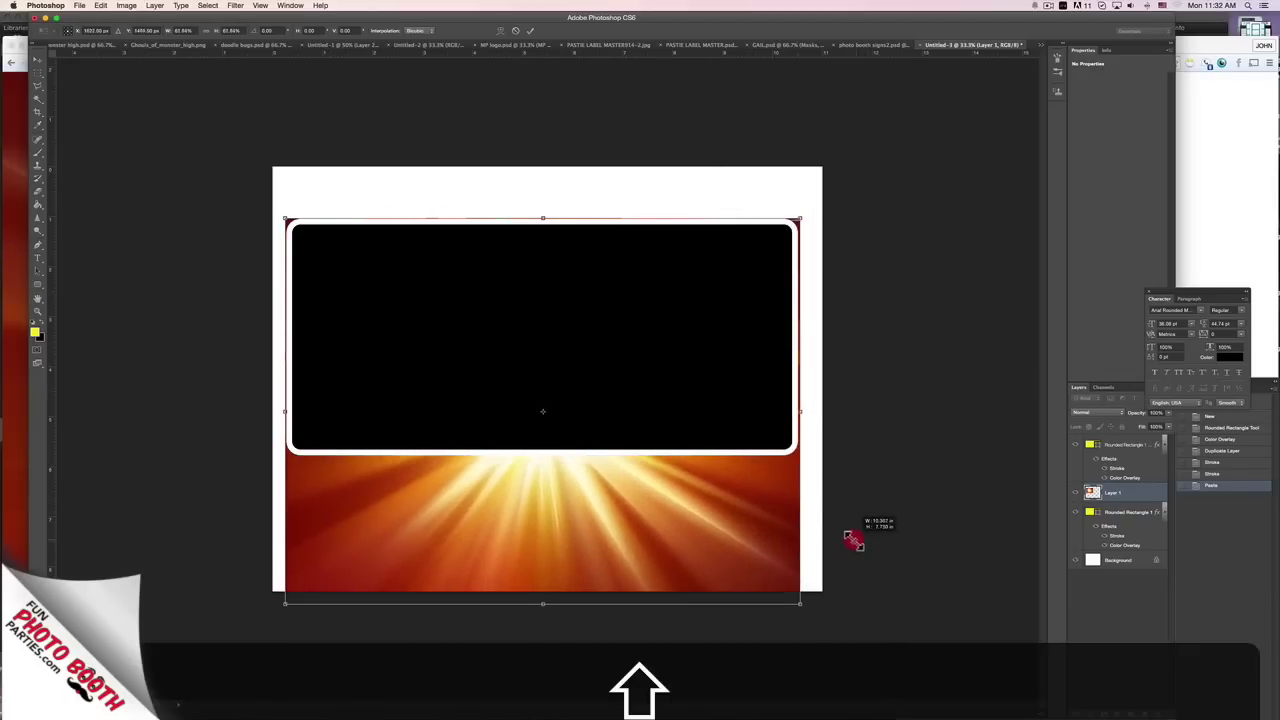
drag(623, 398, 618, 317)
key(shift+Return)
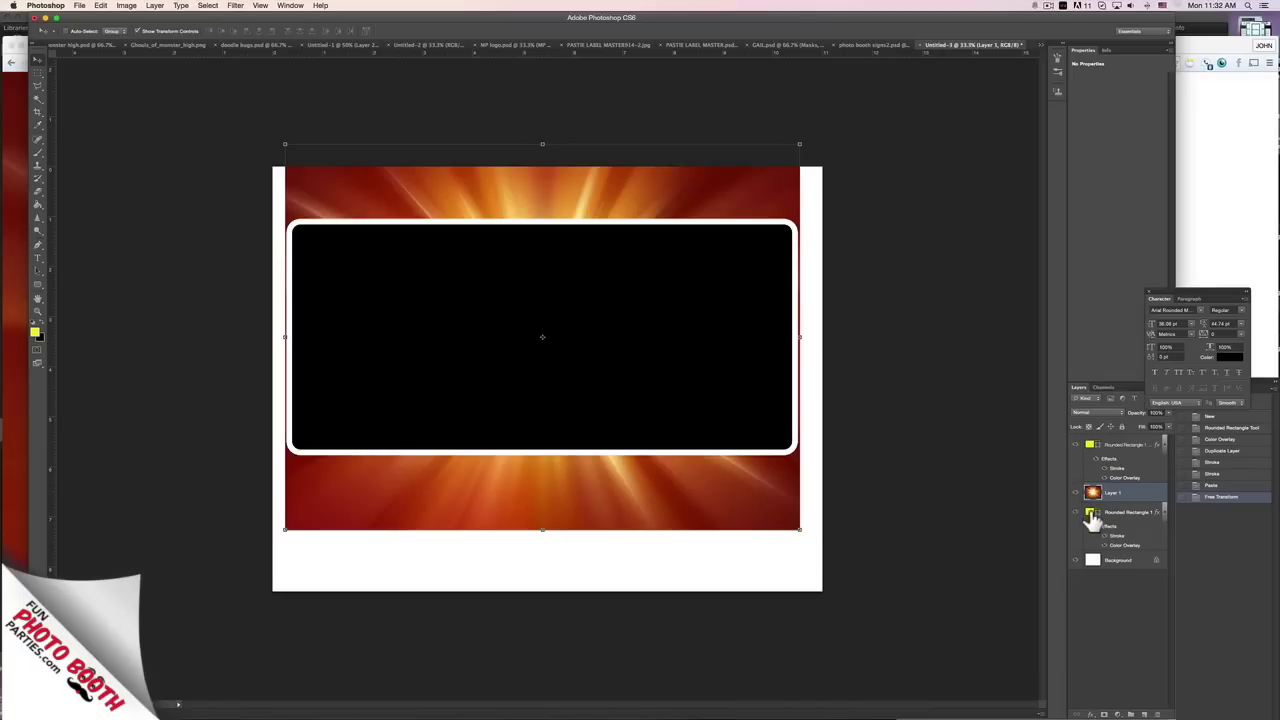
Load the original rounded rectangle's outline as a selection and invert it.
click(1092, 514)
super+click(1092, 514)
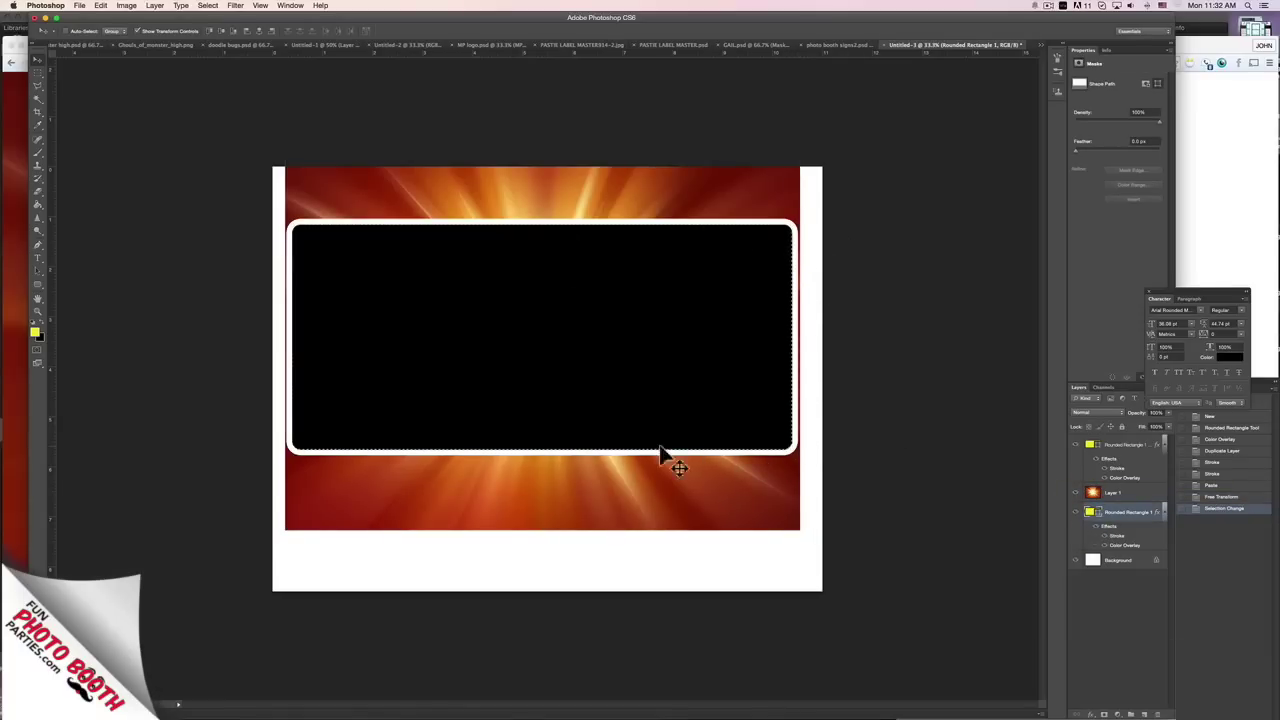
click(208, 6)
click(212, 45)
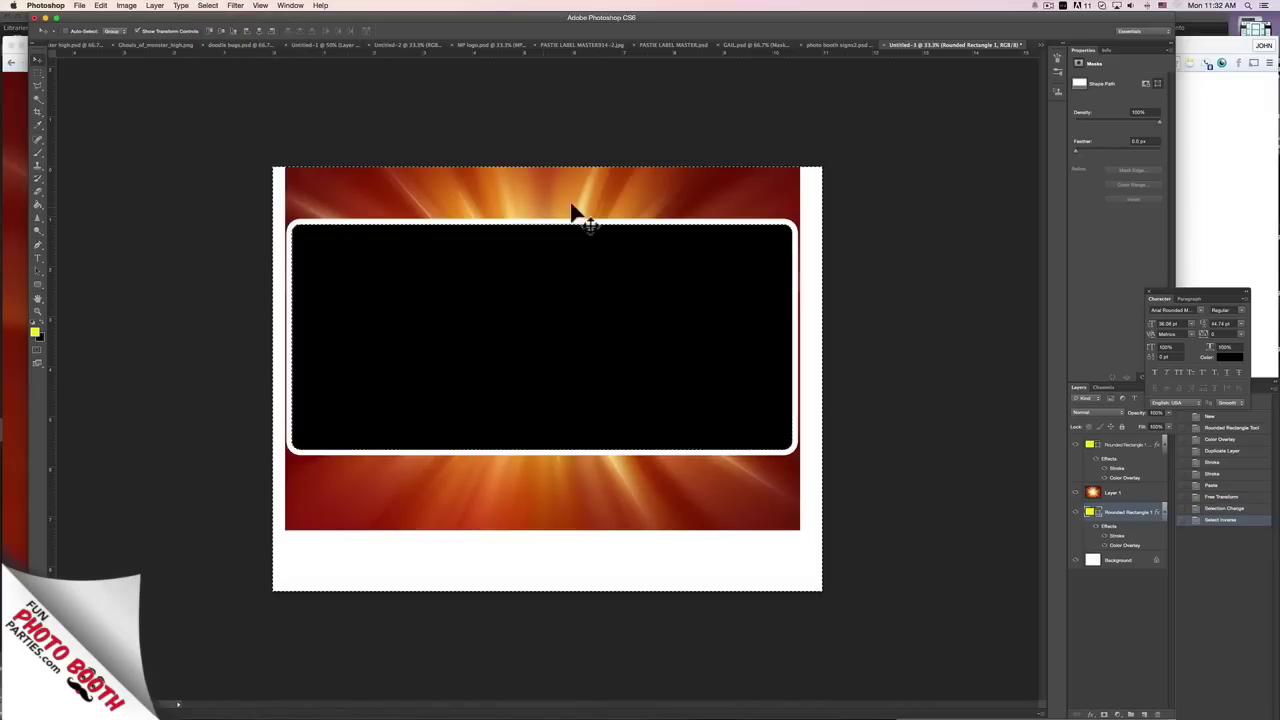
Bring the light burst layer to the front, delete everything outside the rounded rectangle selection and deselect.
click(1138, 494)
drag(1140, 497, 1131, 447)
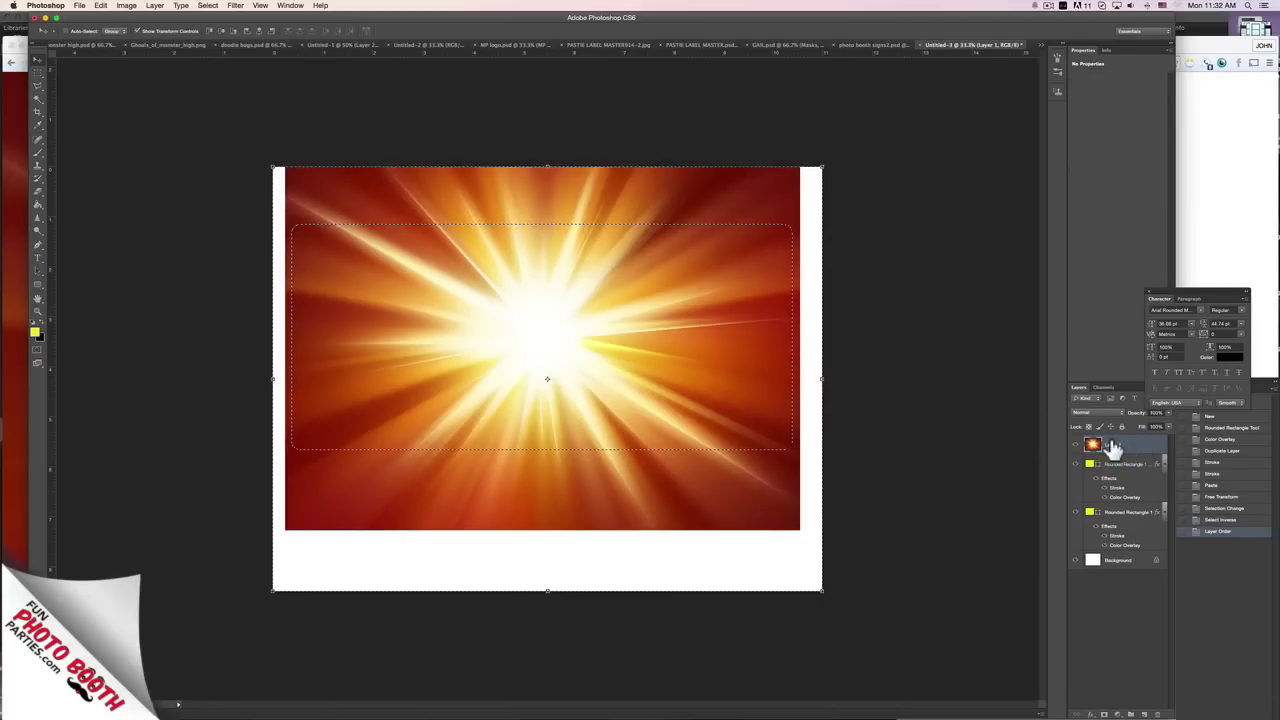
key(BackSpace)
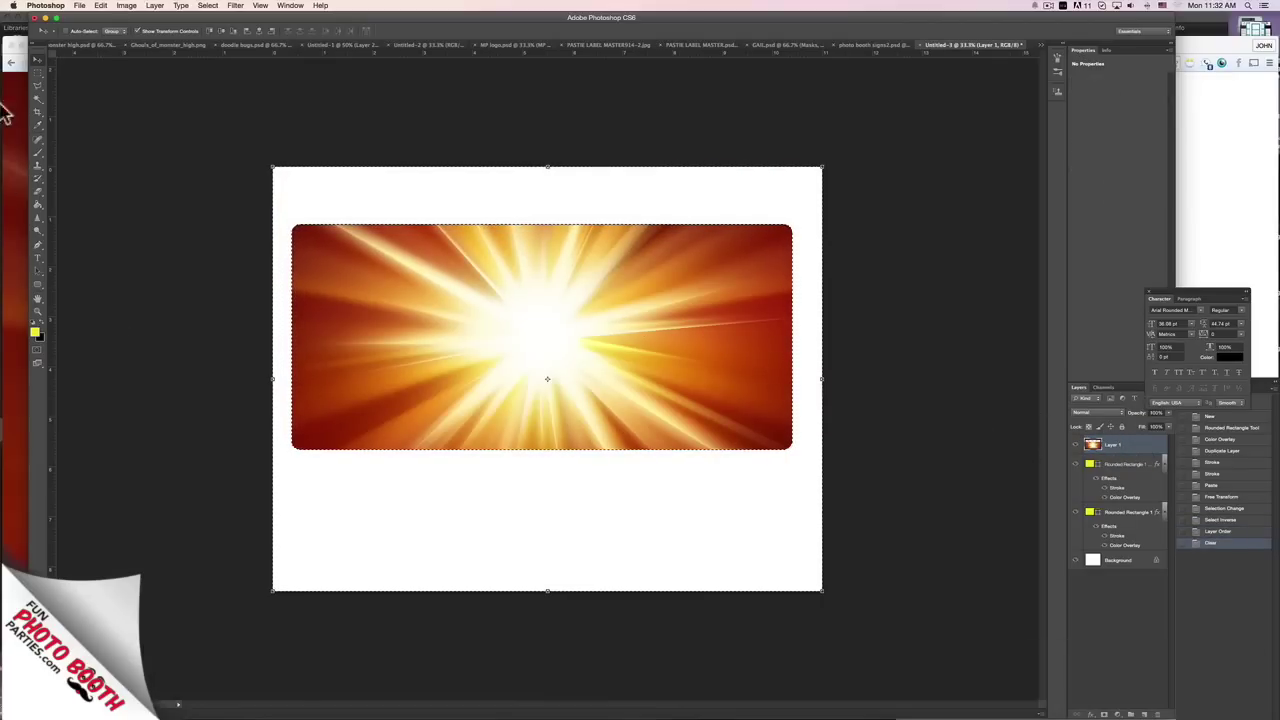
click(38, 72)
click(470, 362)
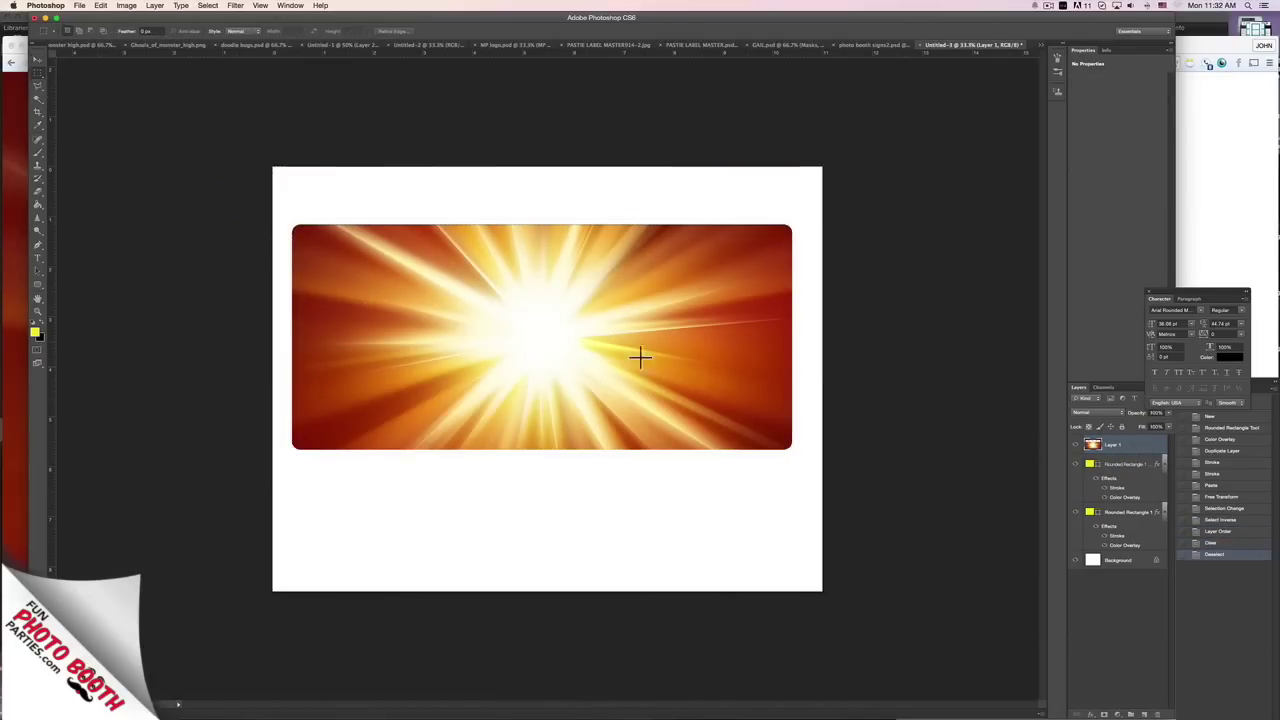
Add the text "#BESTDAYEVER" in black over the light burst.
click(37, 258)
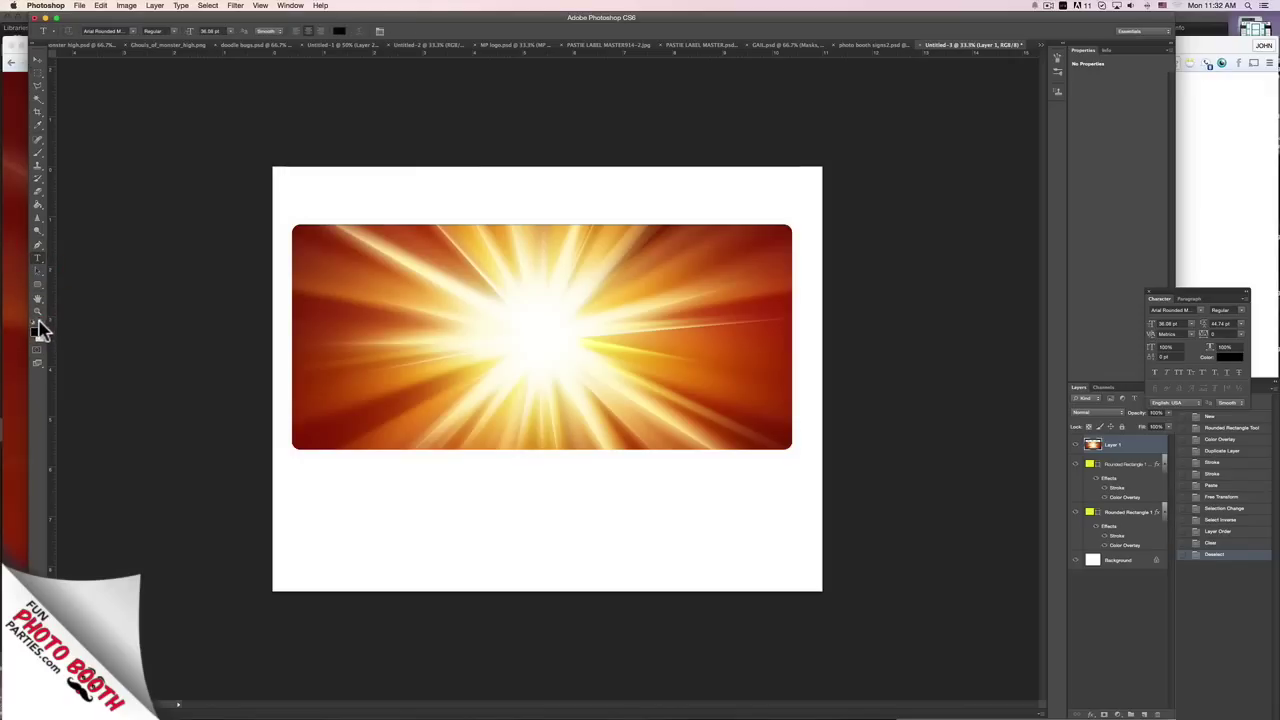
click(368, 316)
text(#BE)
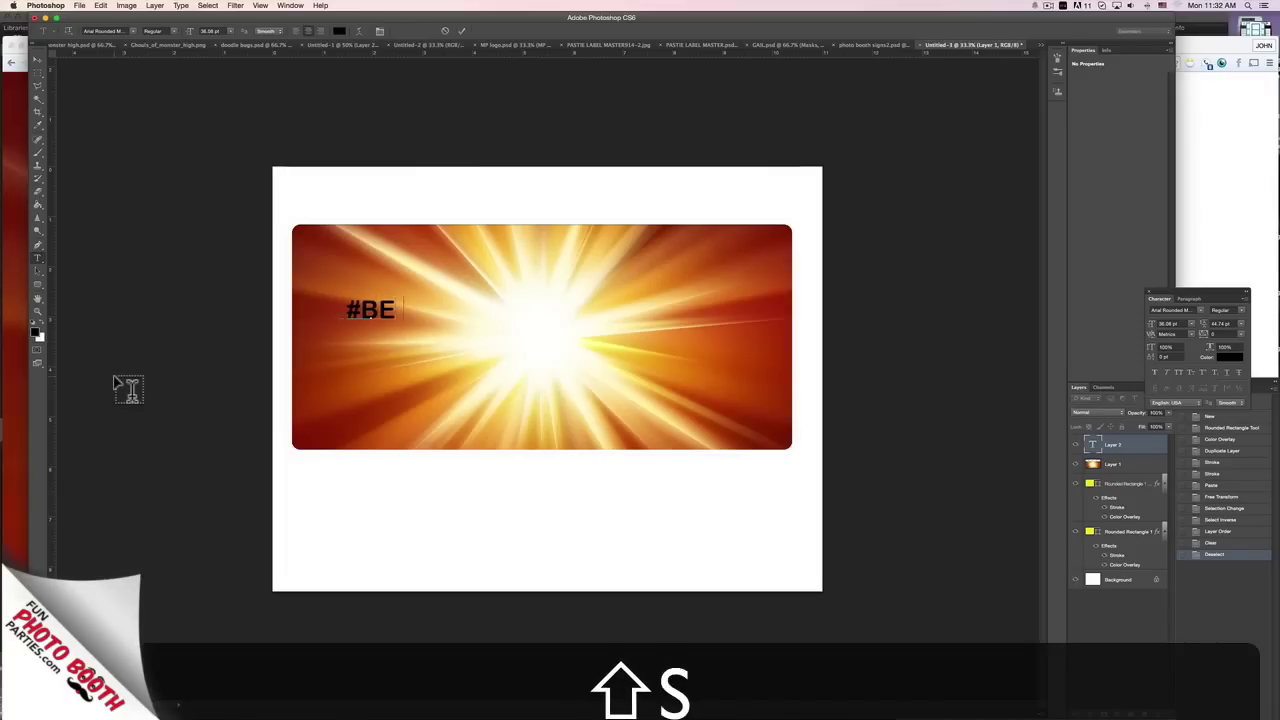
text(STDAY)
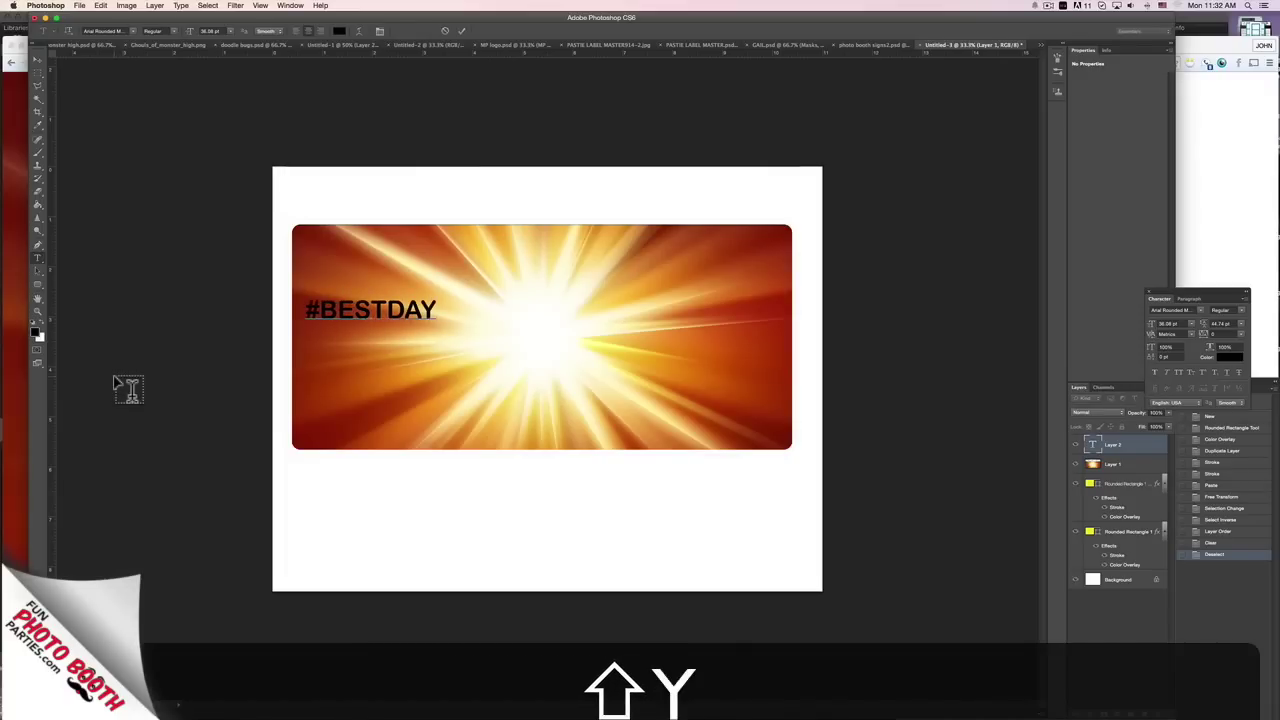
text(EVER)
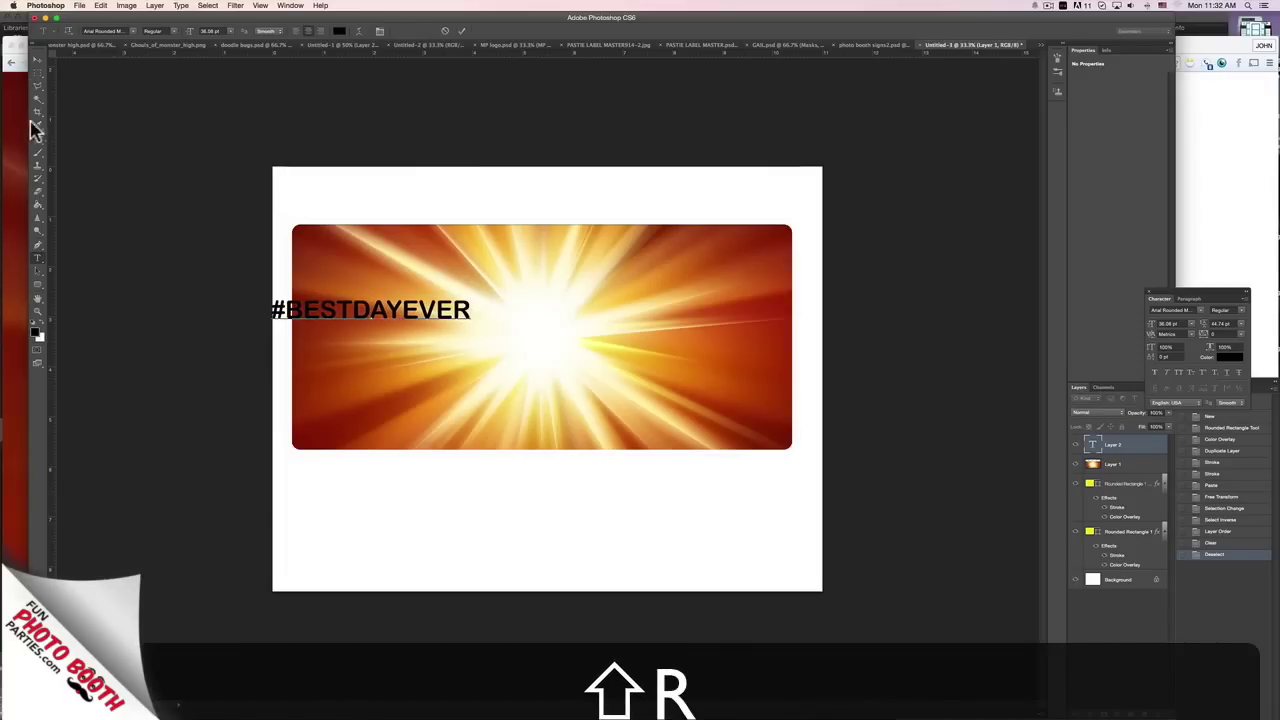
Enlarge the hashtag text proportionally to about 77.7 pt, centre it on the light burst and apply the transform.
click(38, 59)
drag(340, 313, 410, 340)
drag(540, 323, 767, 296)
drag(683, 315, 672, 332)
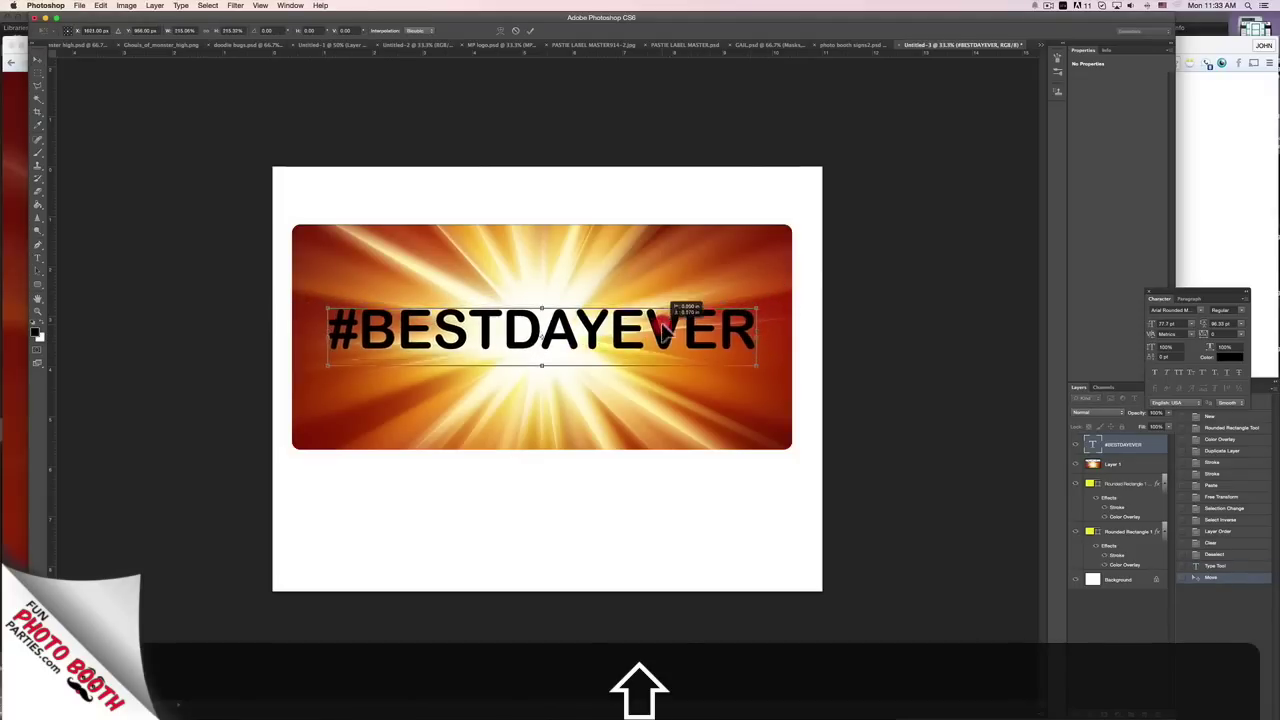
key(Return)
Change the font of the whole hashtag text to Impact.
click(38, 258)
click(330, 335)
drag(330, 335, 826, 362)
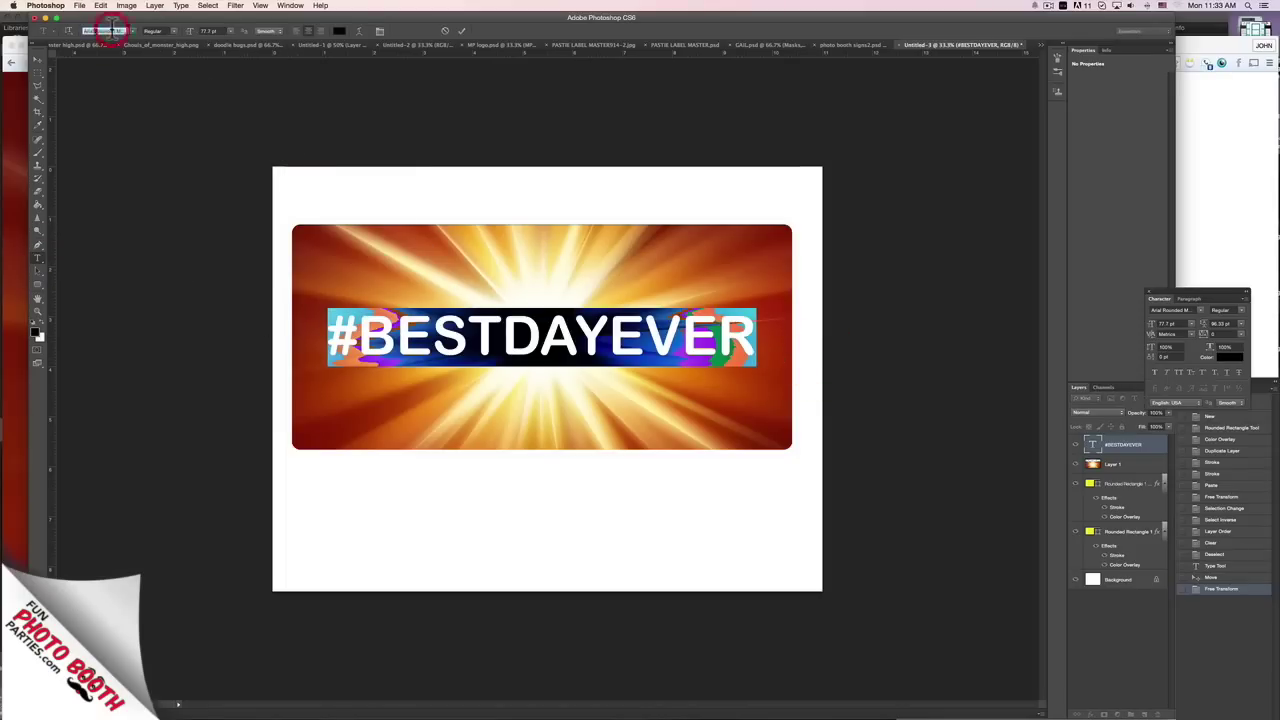
text(impact)
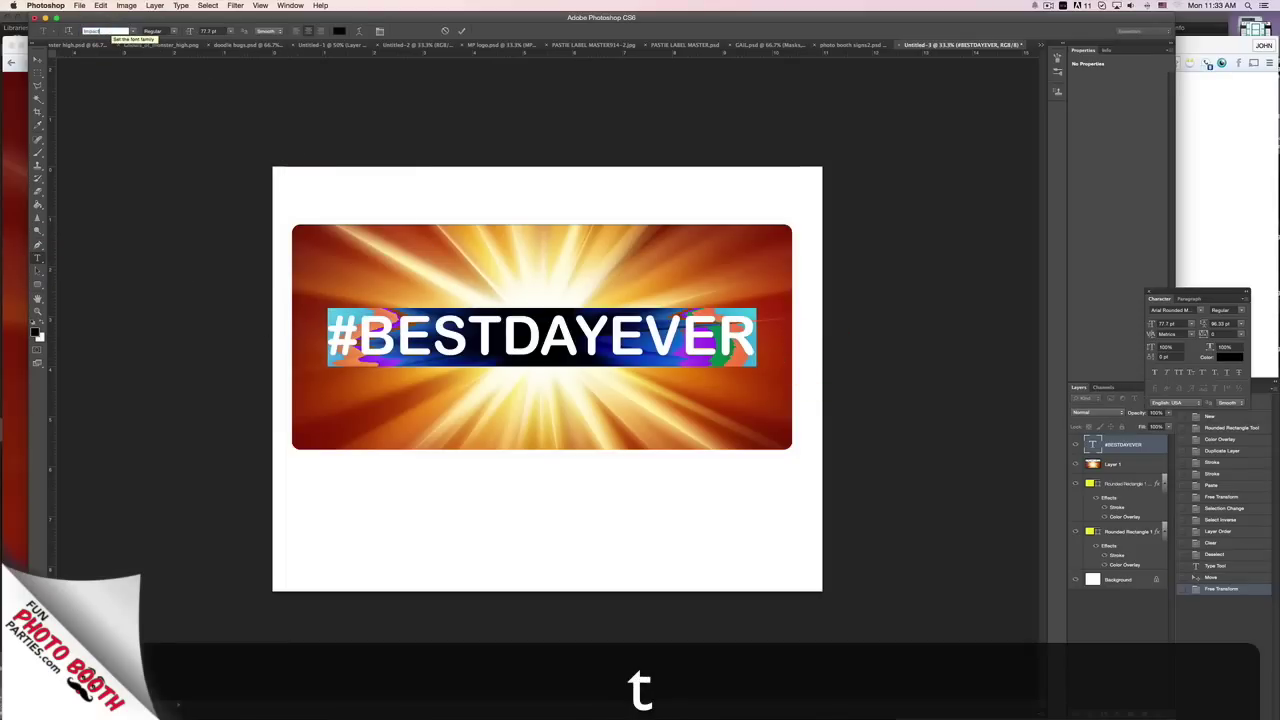
key(Return)
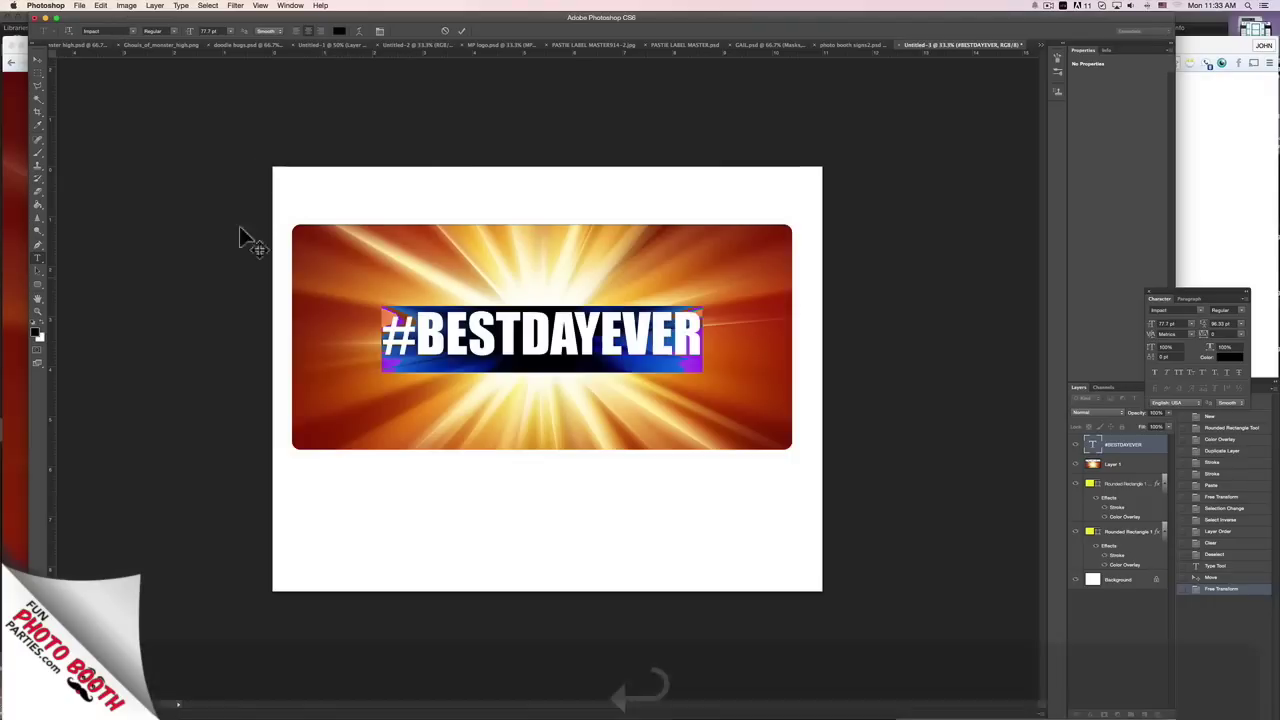
Scale the hashtag up to about 117.65 pt so it nearly spans the light burst's width, and apply the transform.
click(40, 62)
drag(706, 313, 789, 307)
key(shift)
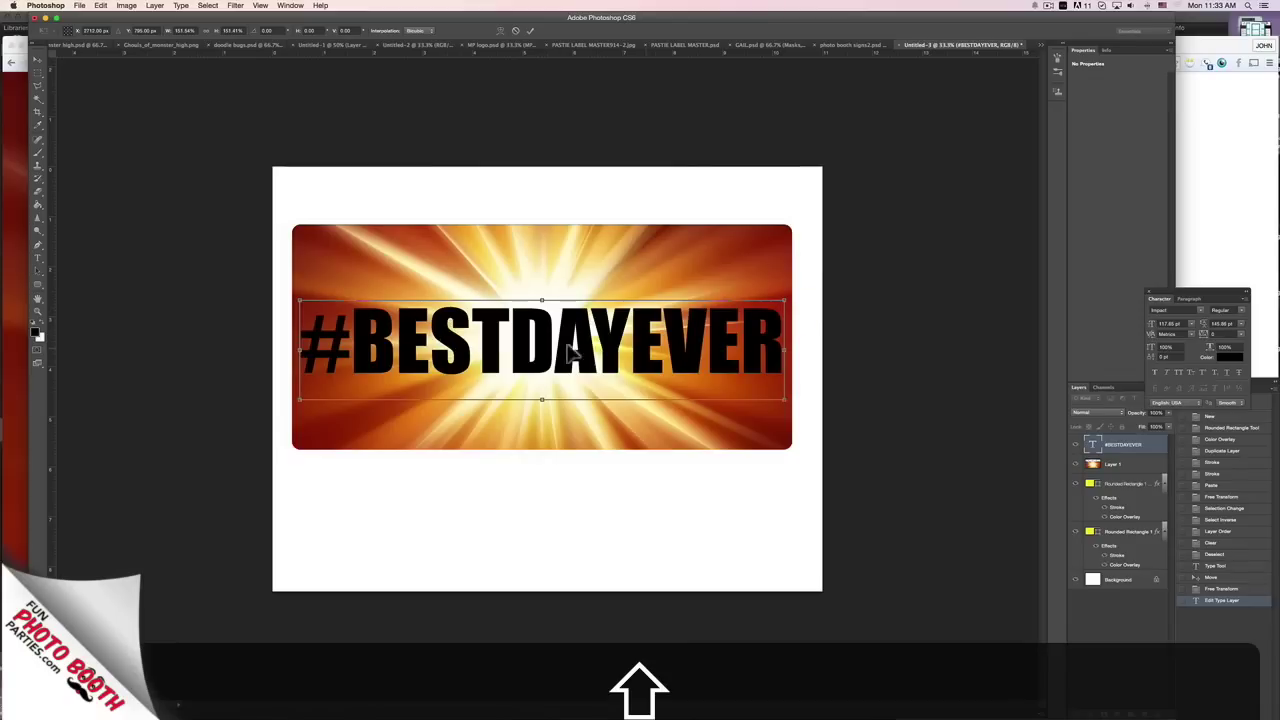
key(Return)
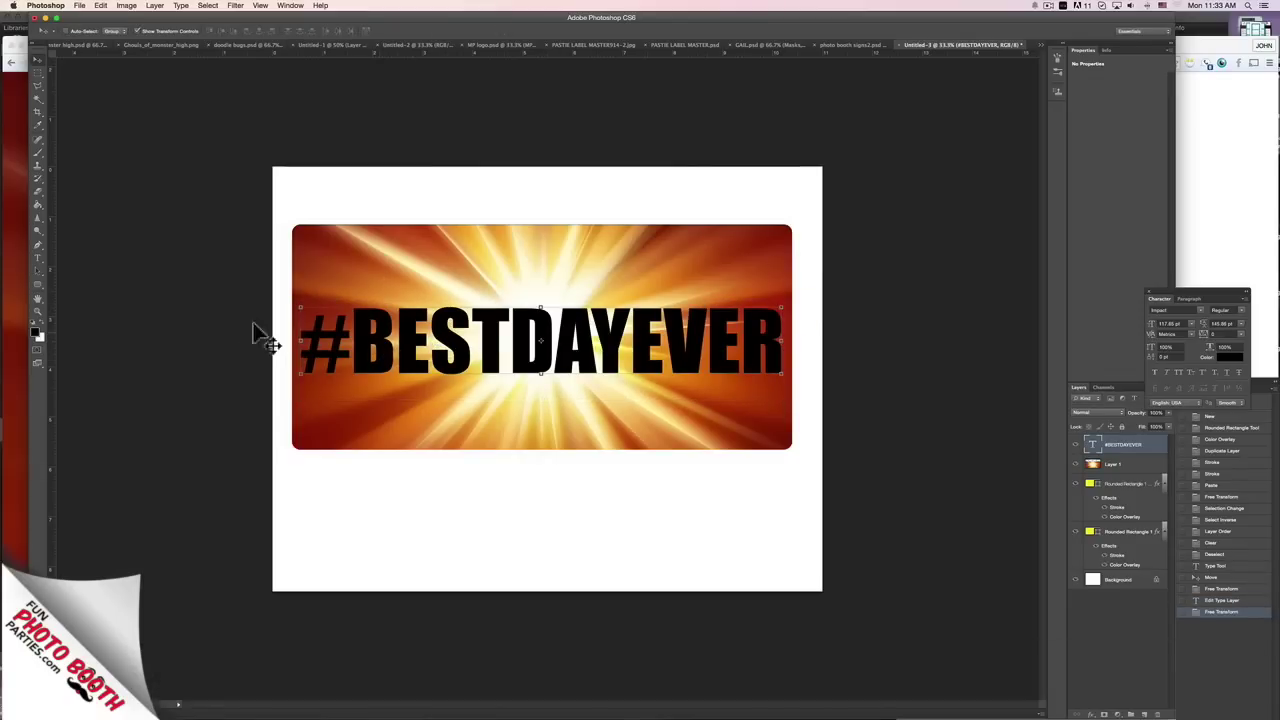
Reduce the letters "EST" in the hashtag to 77.65 pt, keeping the initial "B" large.
click(38, 259)
drag(400, 340, 512, 342)
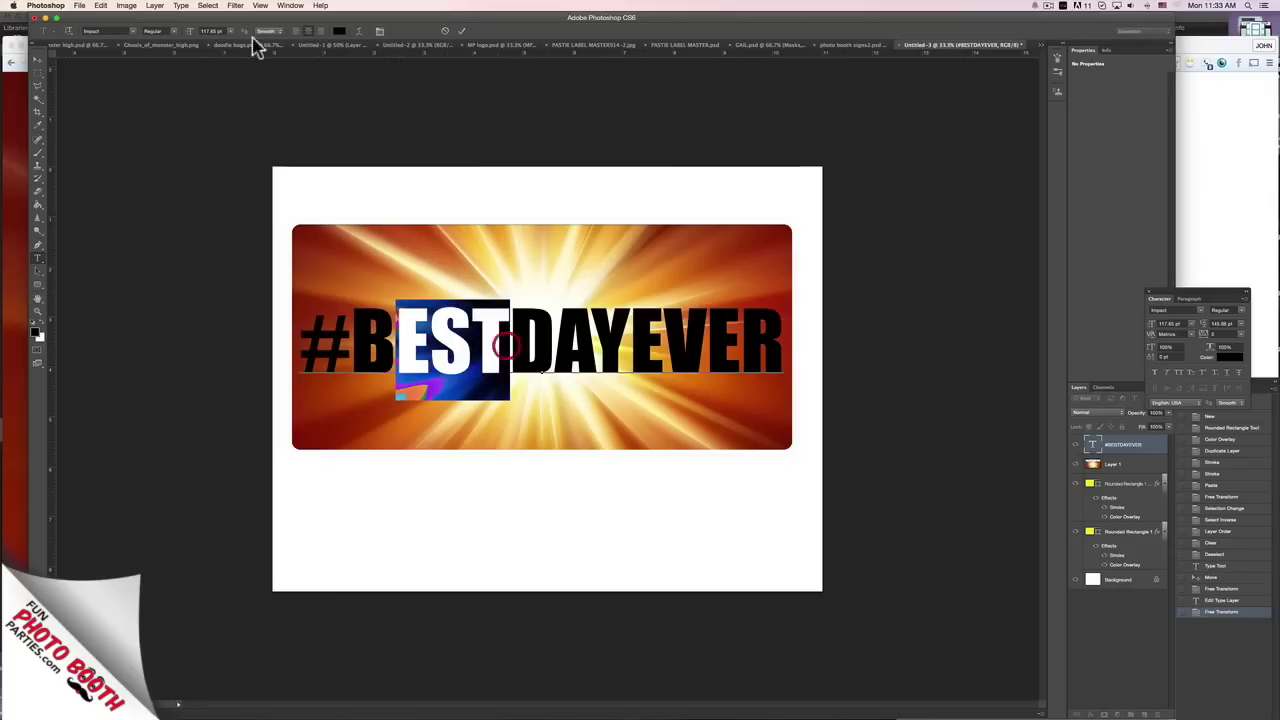
click(203, 31)
key(shift+Down)
key(shift+Down)
key(shift+Down)
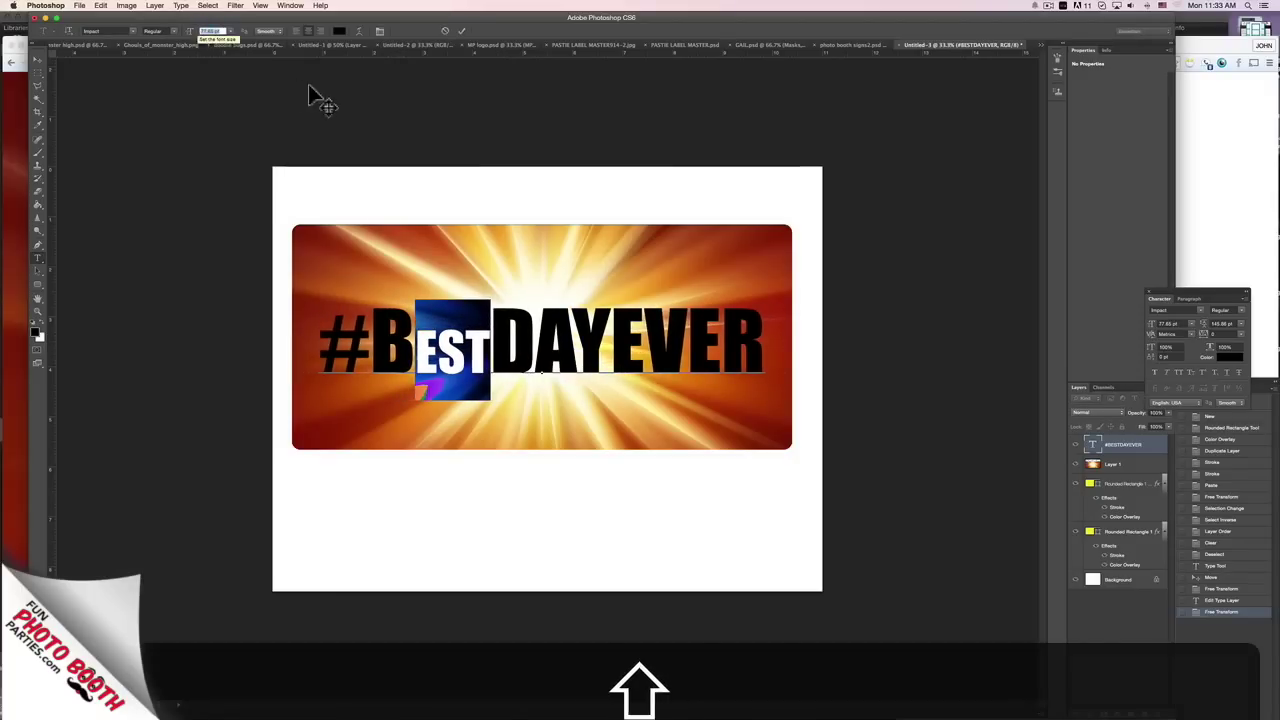
Reduce the letters "AY" in the hashtag to 77.65 pt, keeping the "D" large.
drag(536, 340, 741, 352)
key(shift+Down)
key(shift+Down)
key(shift+Down)
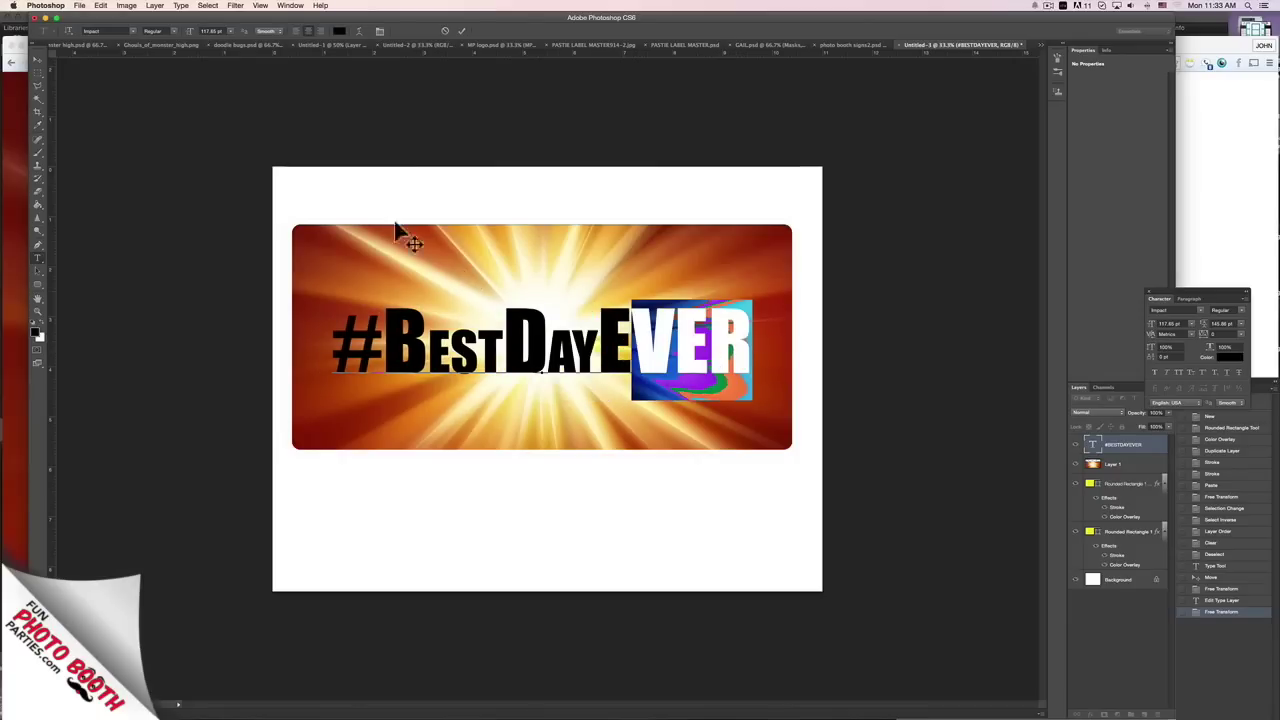
Set the letters "VER" to 77.65 pt to match "AY", and commit the text edit.
click(555, 349)
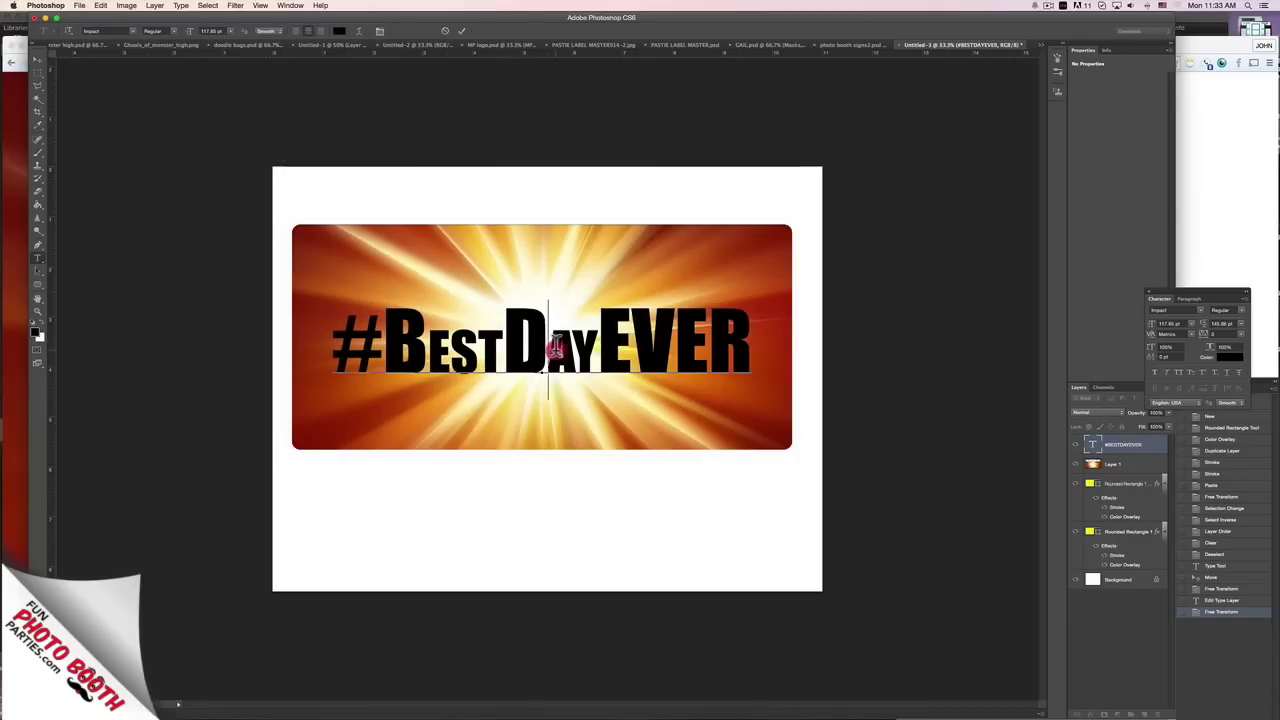
drag(555, 349, 586, 349)
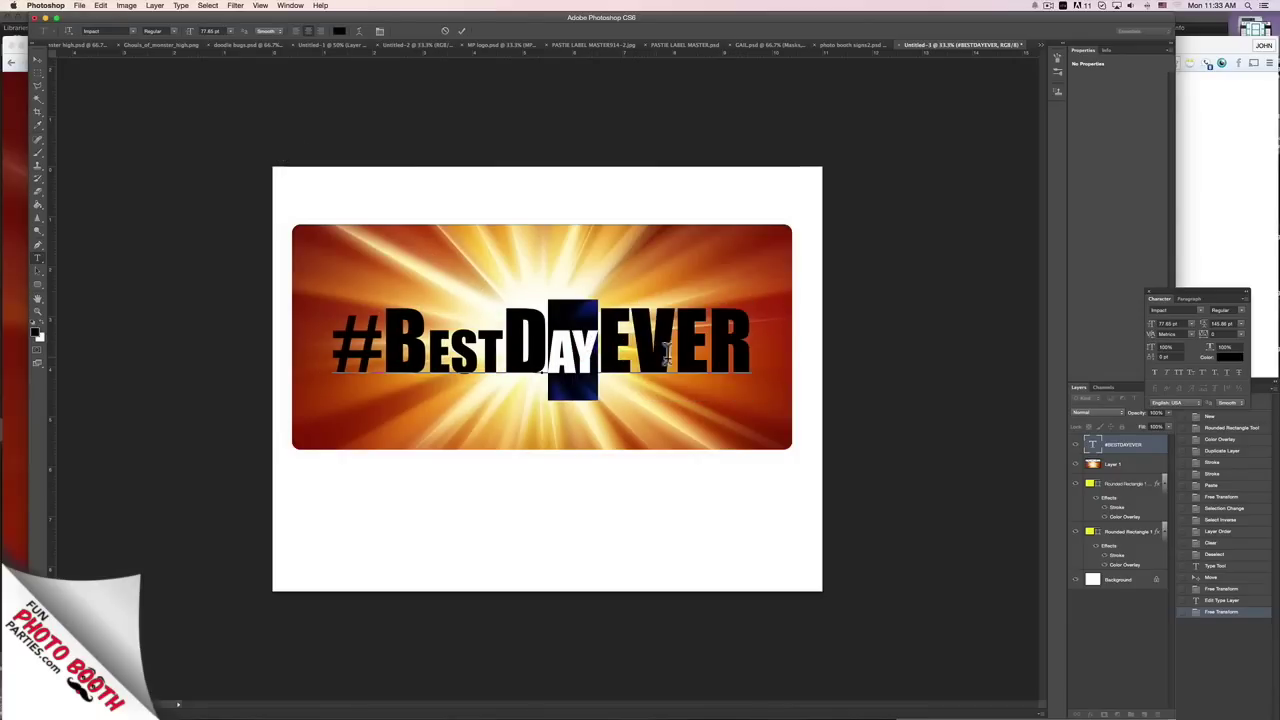
drag(632, 350, 752, 352)
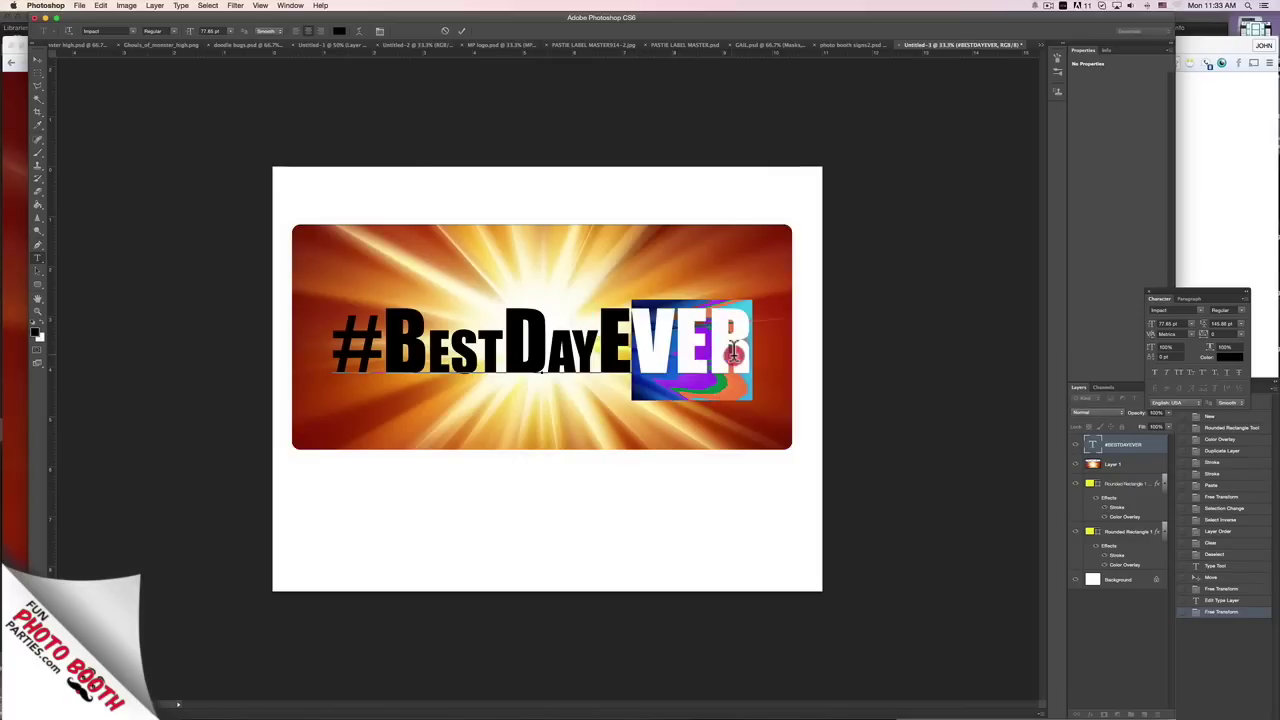
click(219, 30)
drag(190, 40, 160, 40)
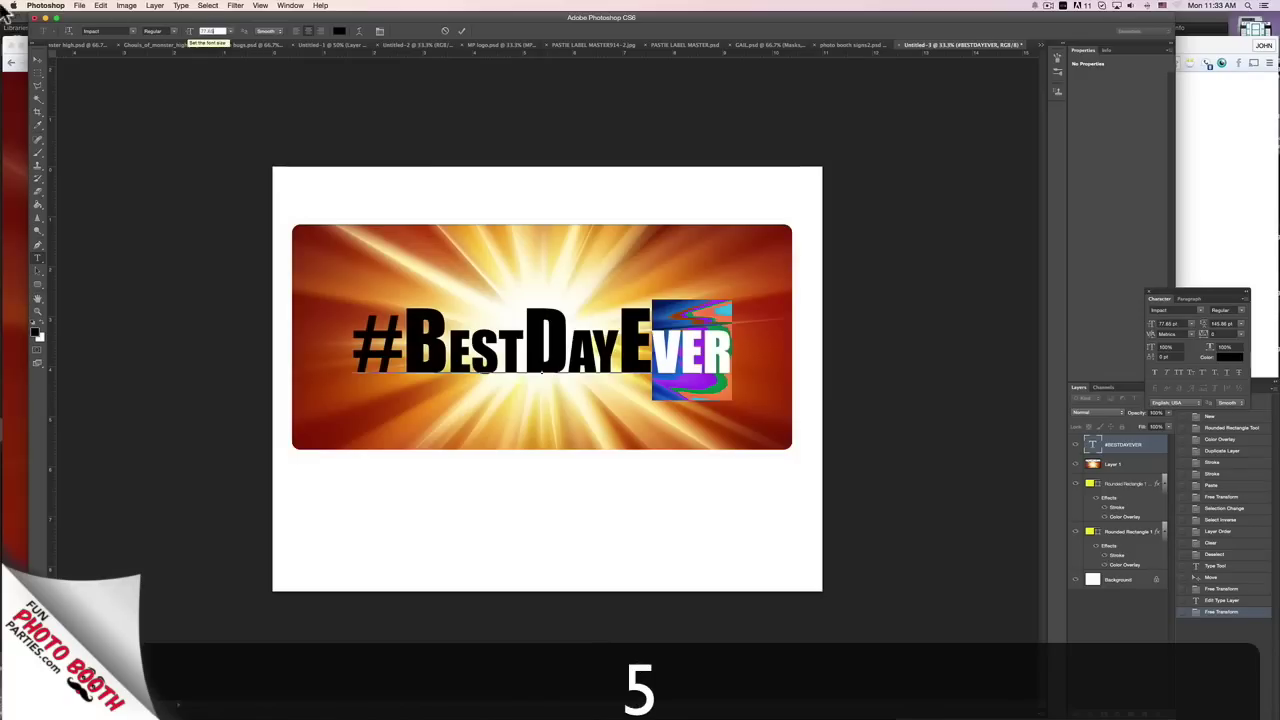
click(38, 58)
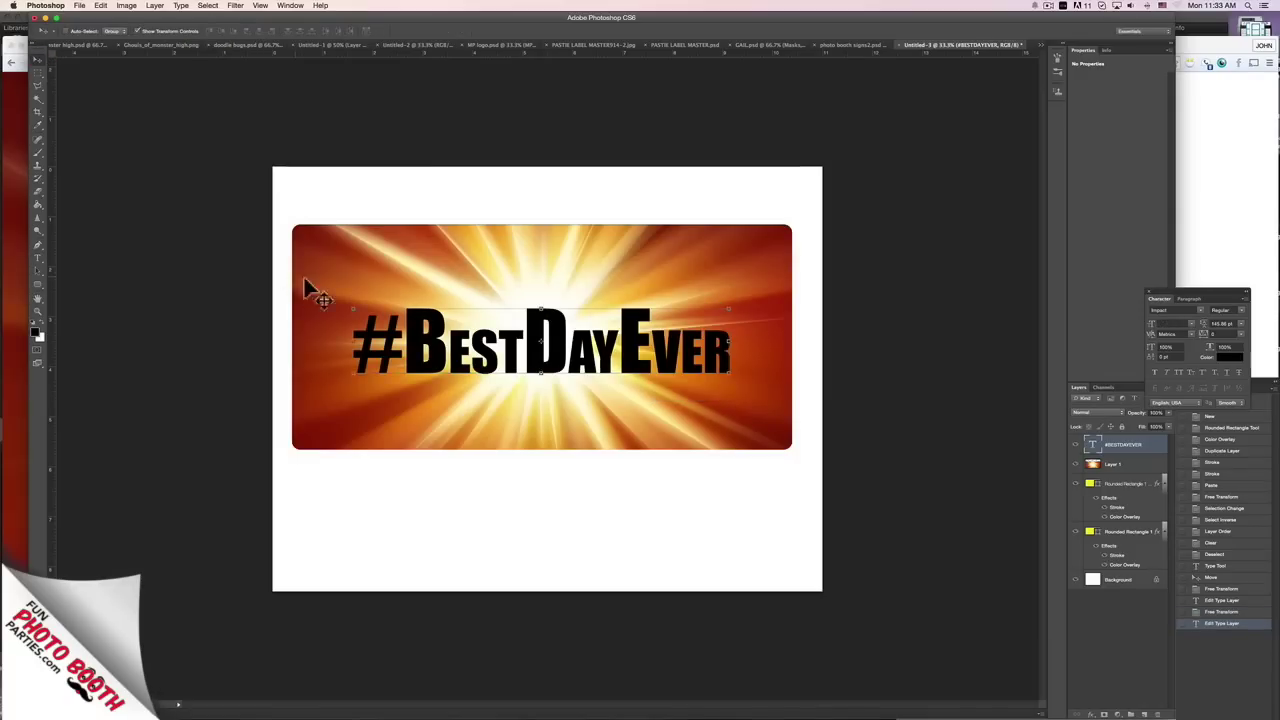
Enlarge the hashtag proportionally until it nearly fills the light burst's width, apply the transform and centre the text on the burst.
click(729, 311)
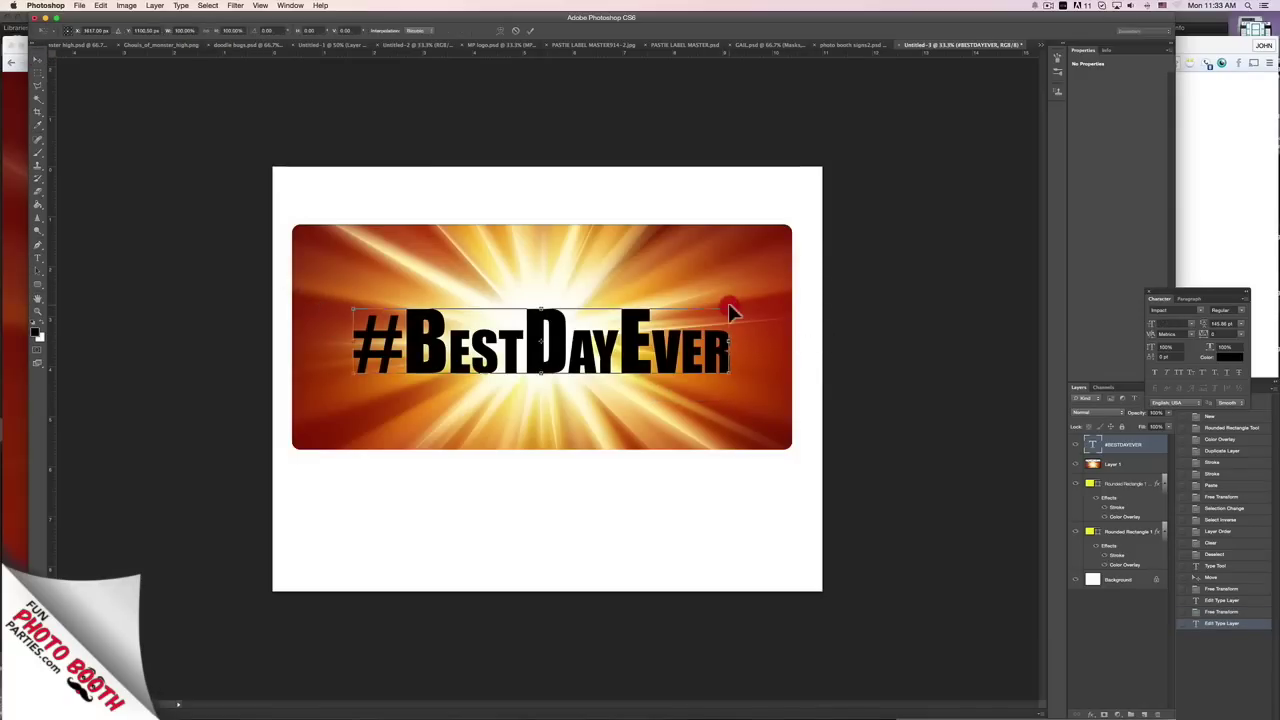
drag(729, 311, 790, 281)
drag(749, 343, 724, 344)
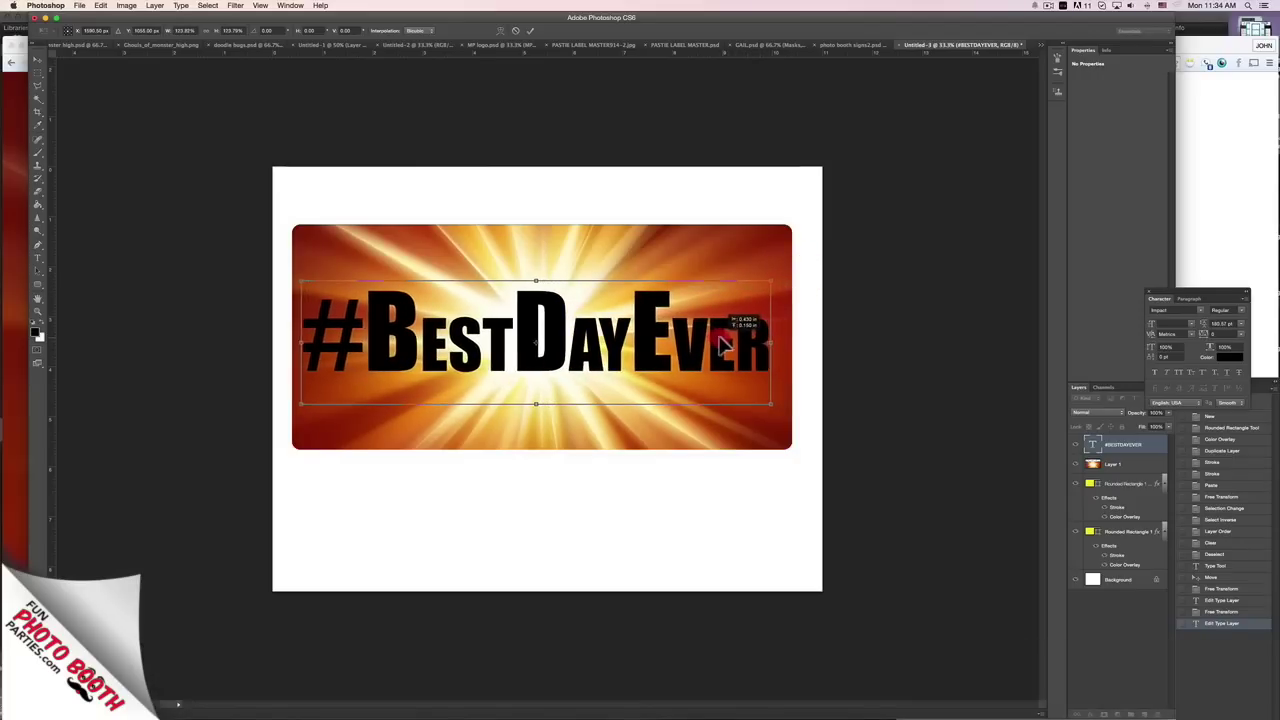
key(alt)
key(shift)
drag(778, 278, 784, 264)
key(Return)
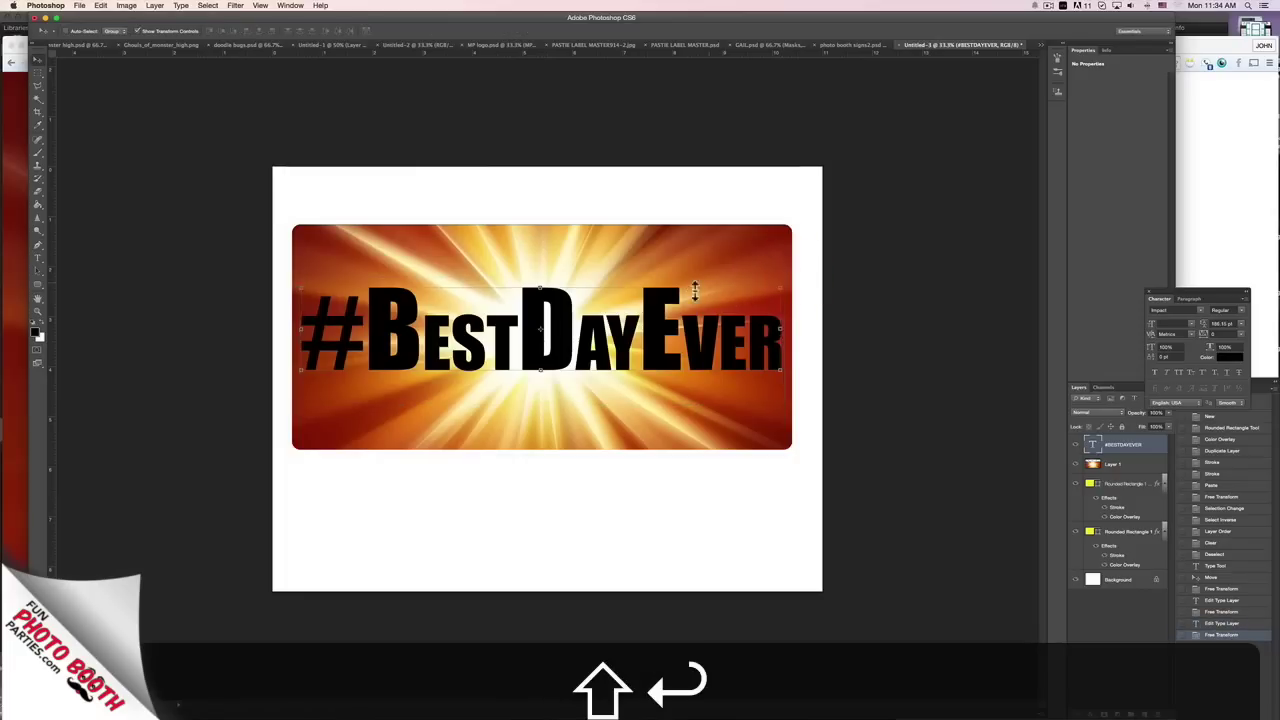
click(661, 324)
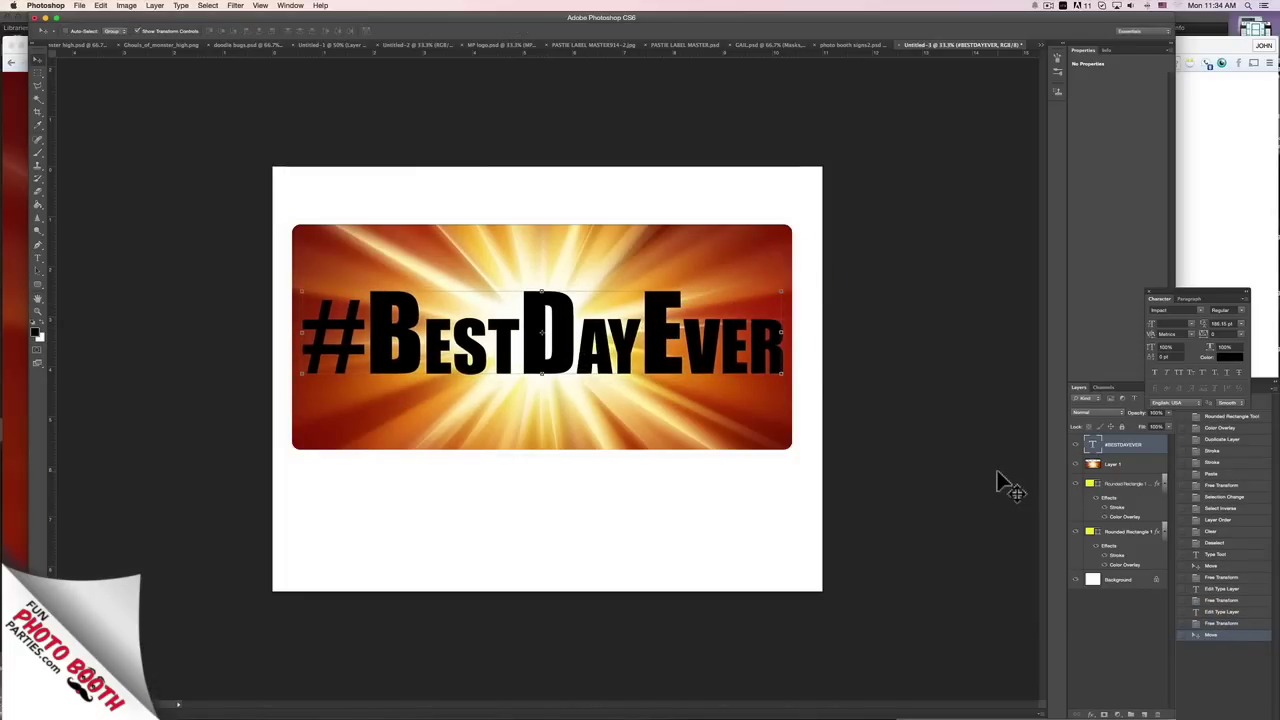
Apply a white Color Overlay to the hashtag text layer.
double_click(1158, 456)
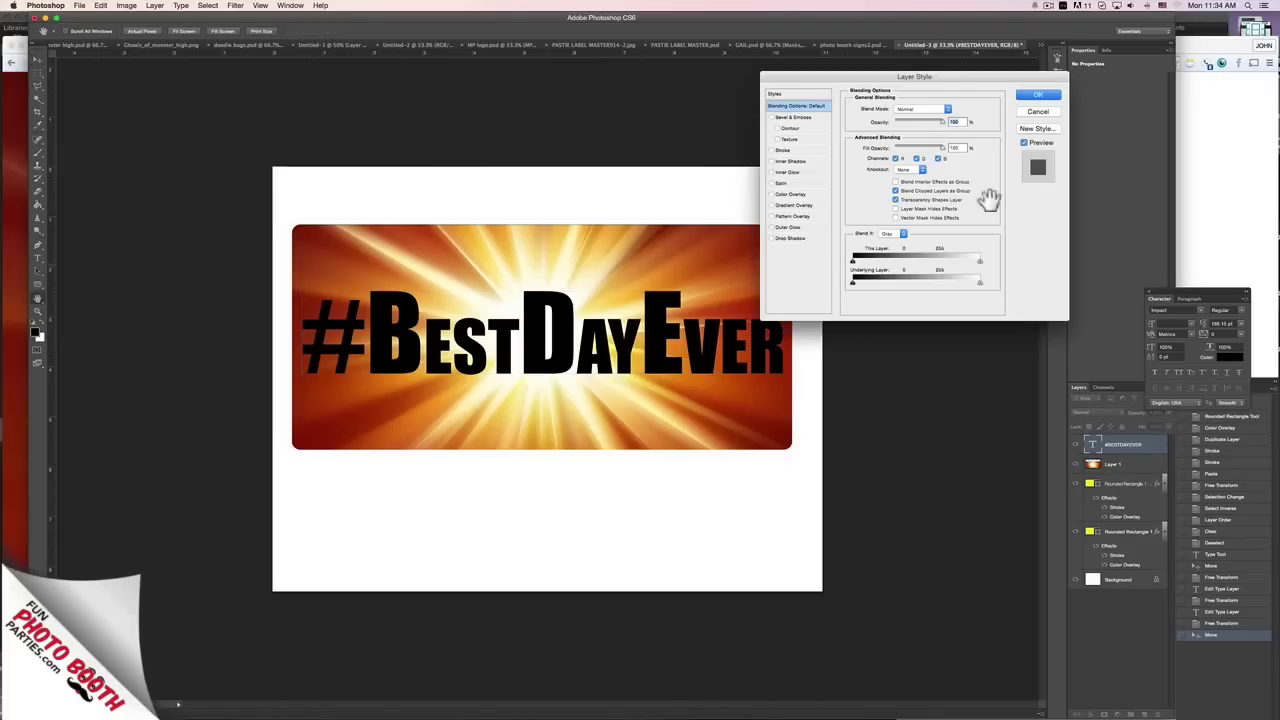
click(786, 195)
click(951, 110)
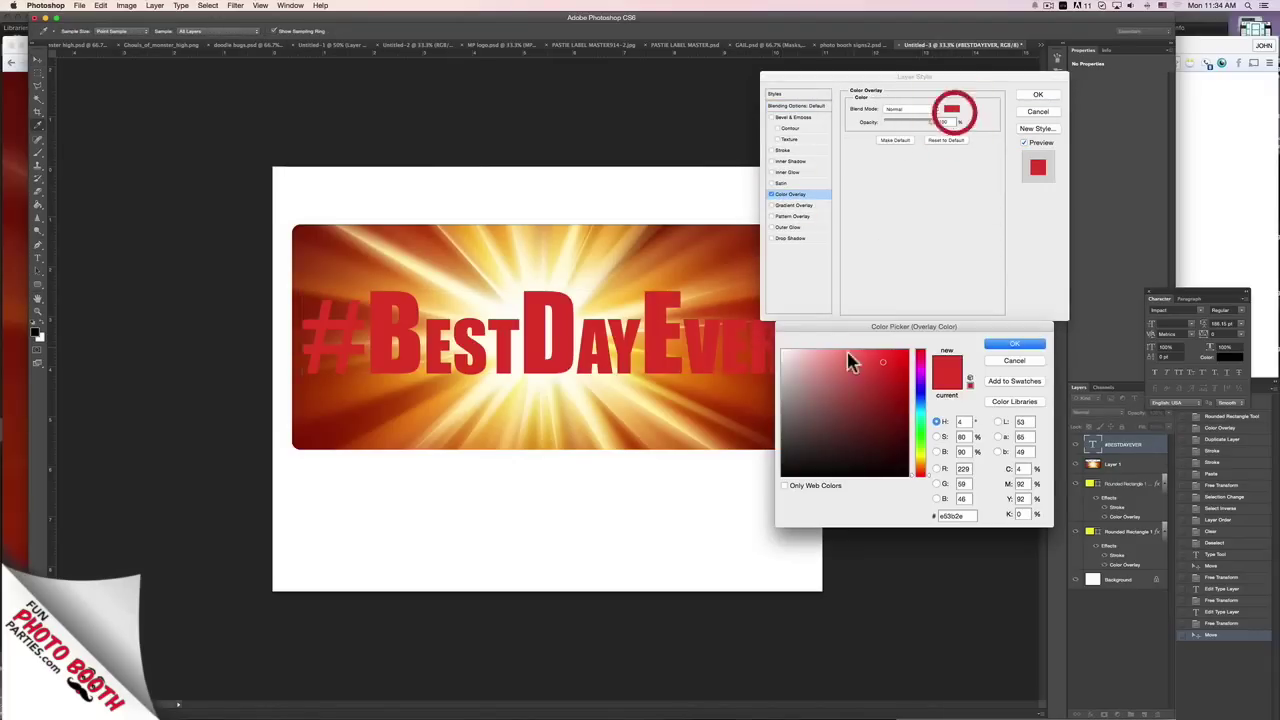
click(745, 330)
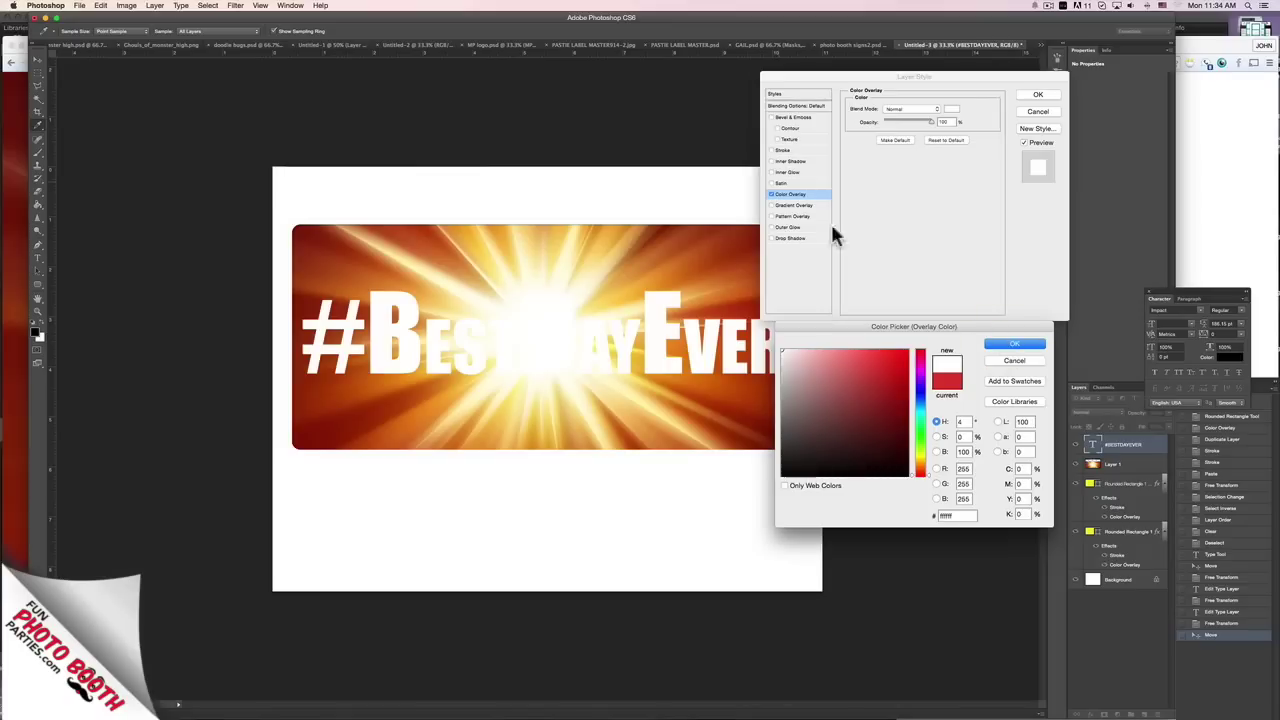
click(1012, 345)
Add a thin black outside Stroke and a smooth Inner Bevel with a slightly increased size to the hashtag text.
click(773, 149)
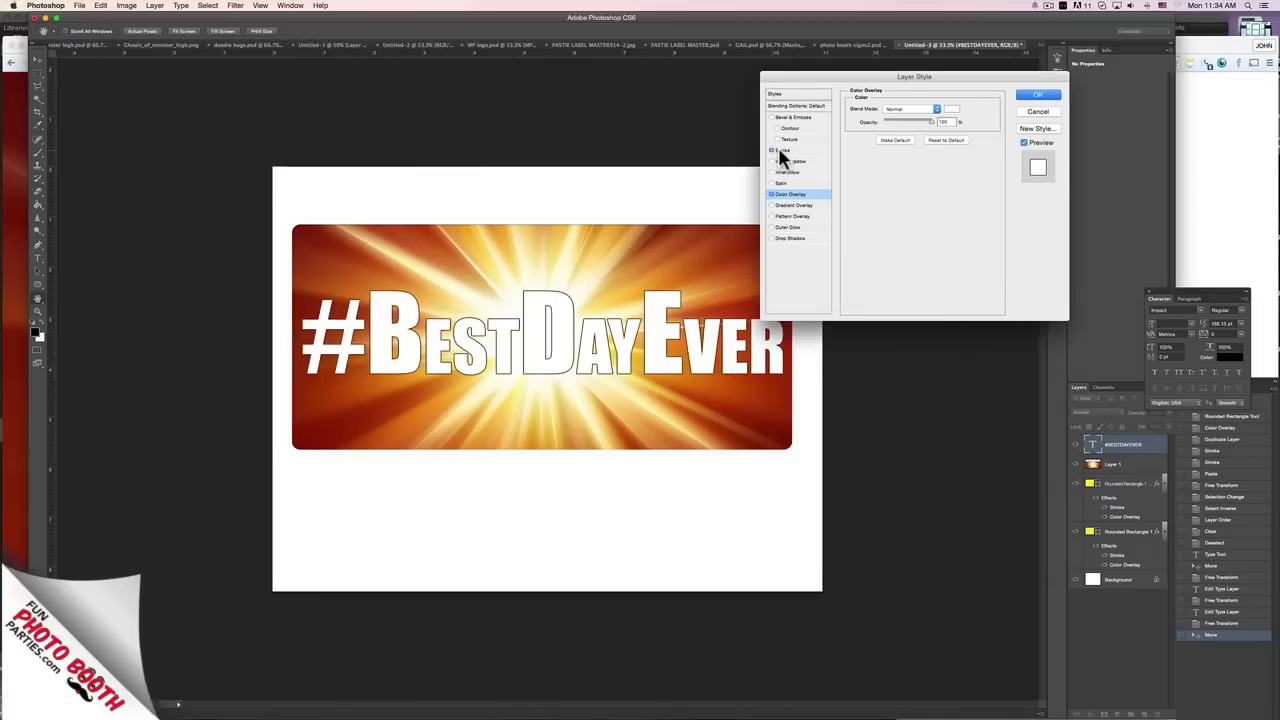
click(784, 150)
drag(886, 104, 888, 104)
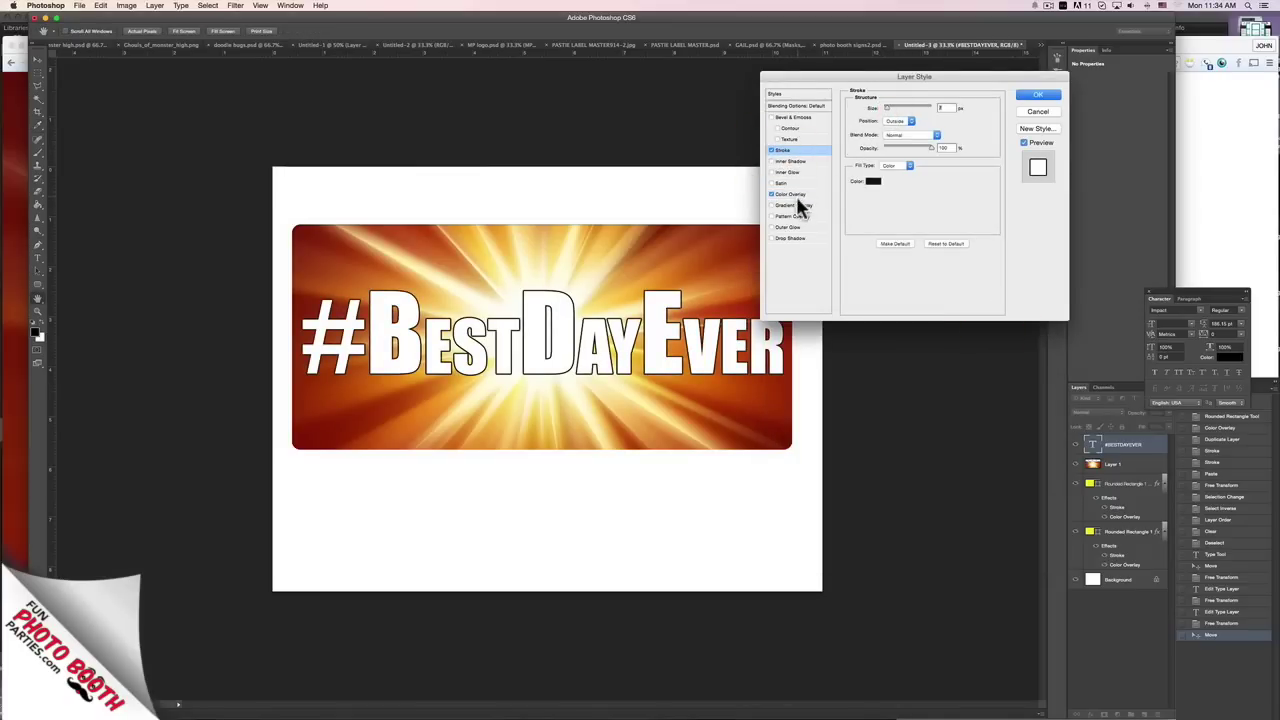
click(781, 117)
drag(897, 133, 897, 167)
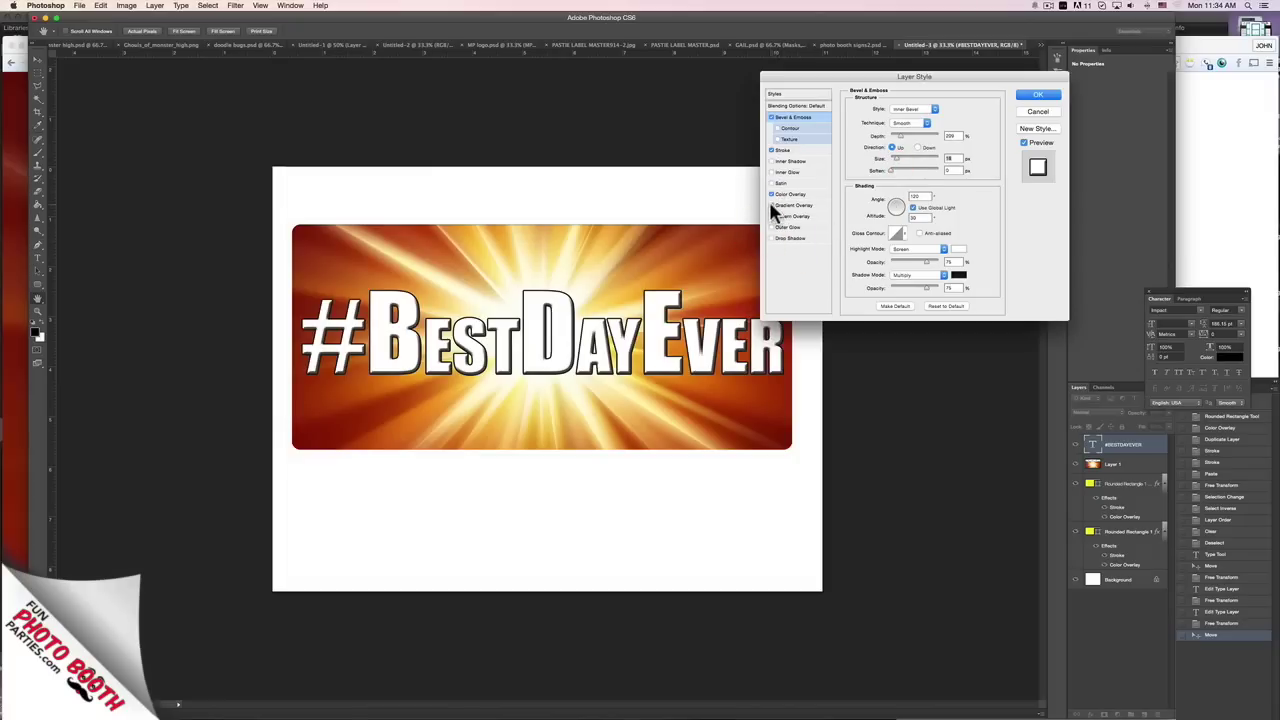
Replace the hashtag text's Color Overlay with a linear Gradient Overlay running from bright yellow to white.
click(784, 204)
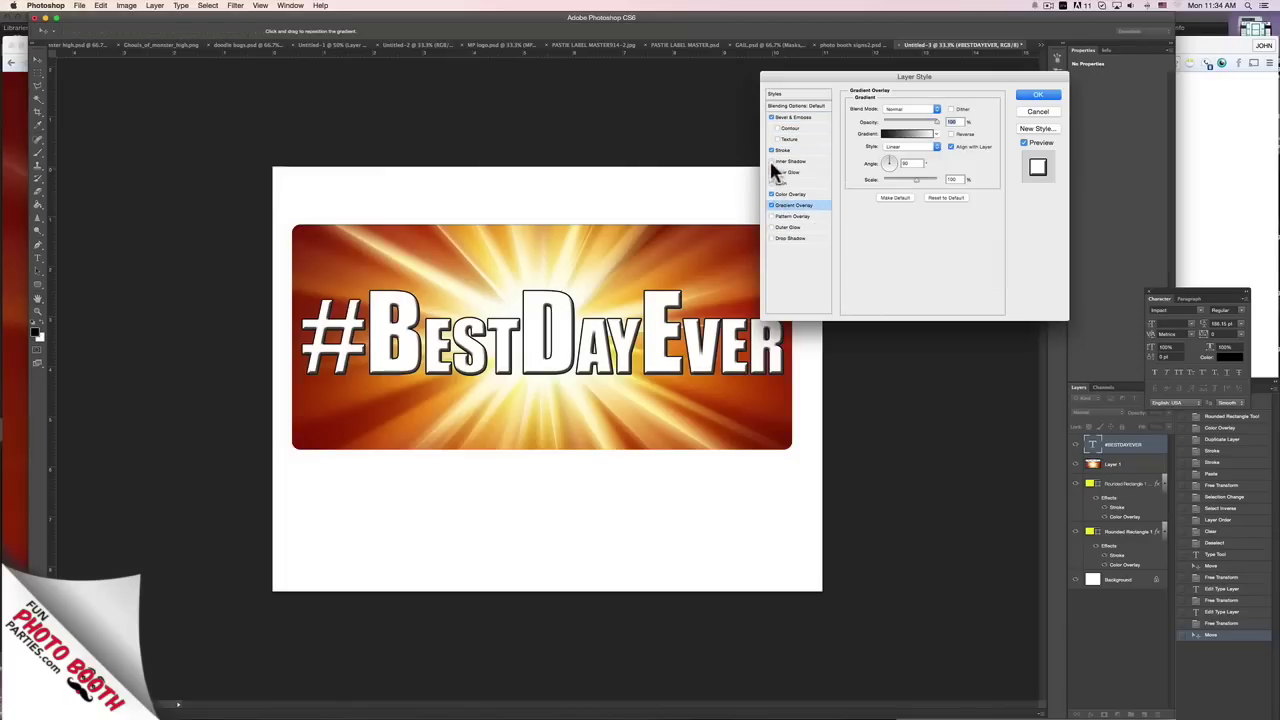
click(771, 194)
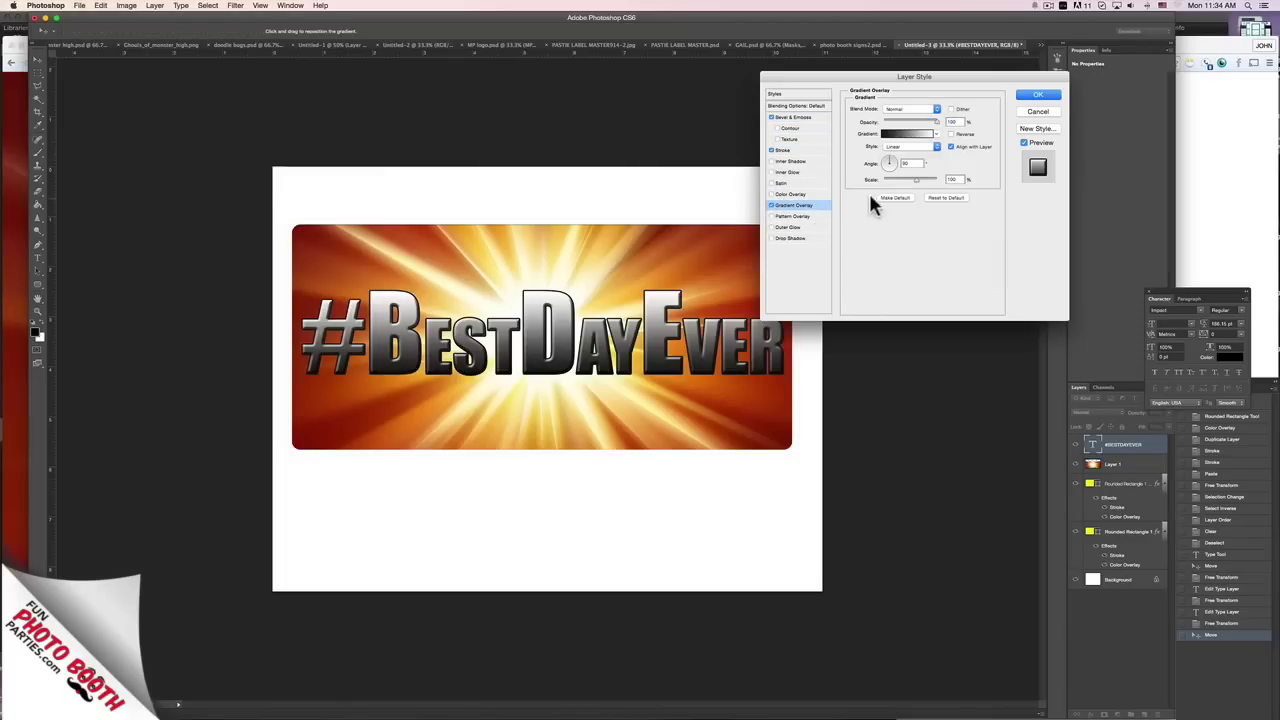
click(897, 135)
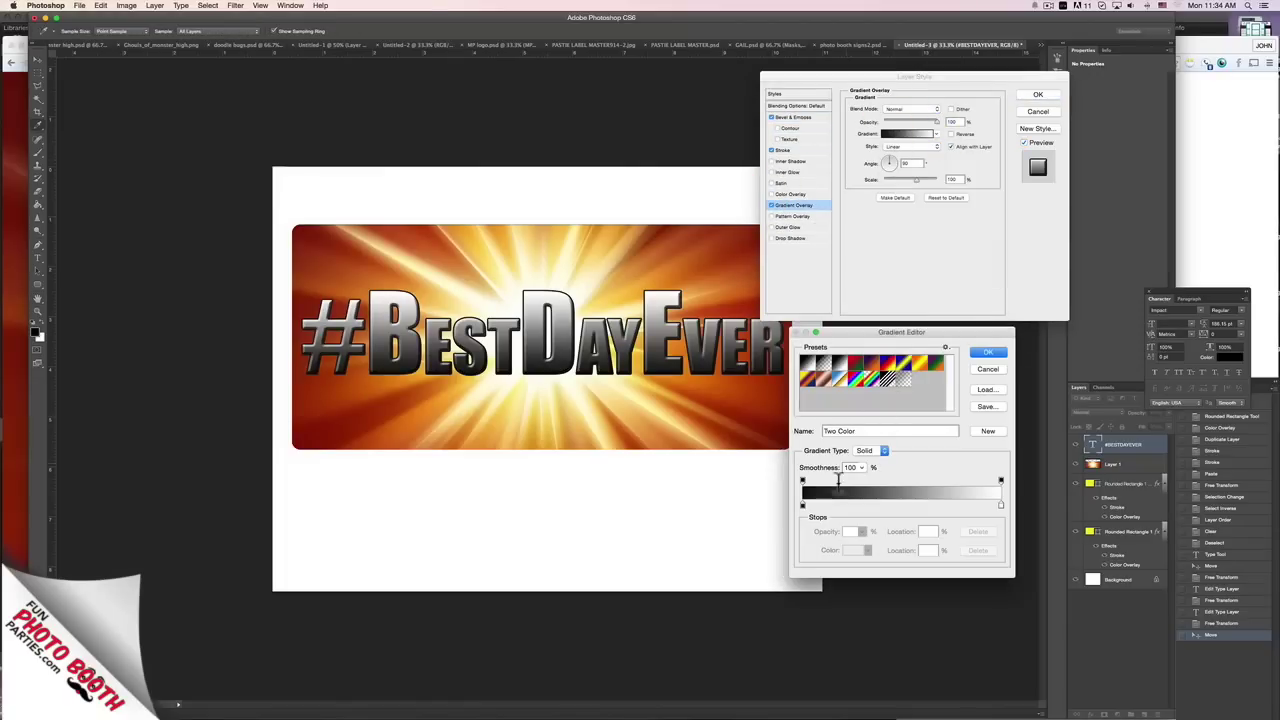
click(804, 507)
click(851, 552)
drag(920, 440, 920, 476)
click(908, 350)
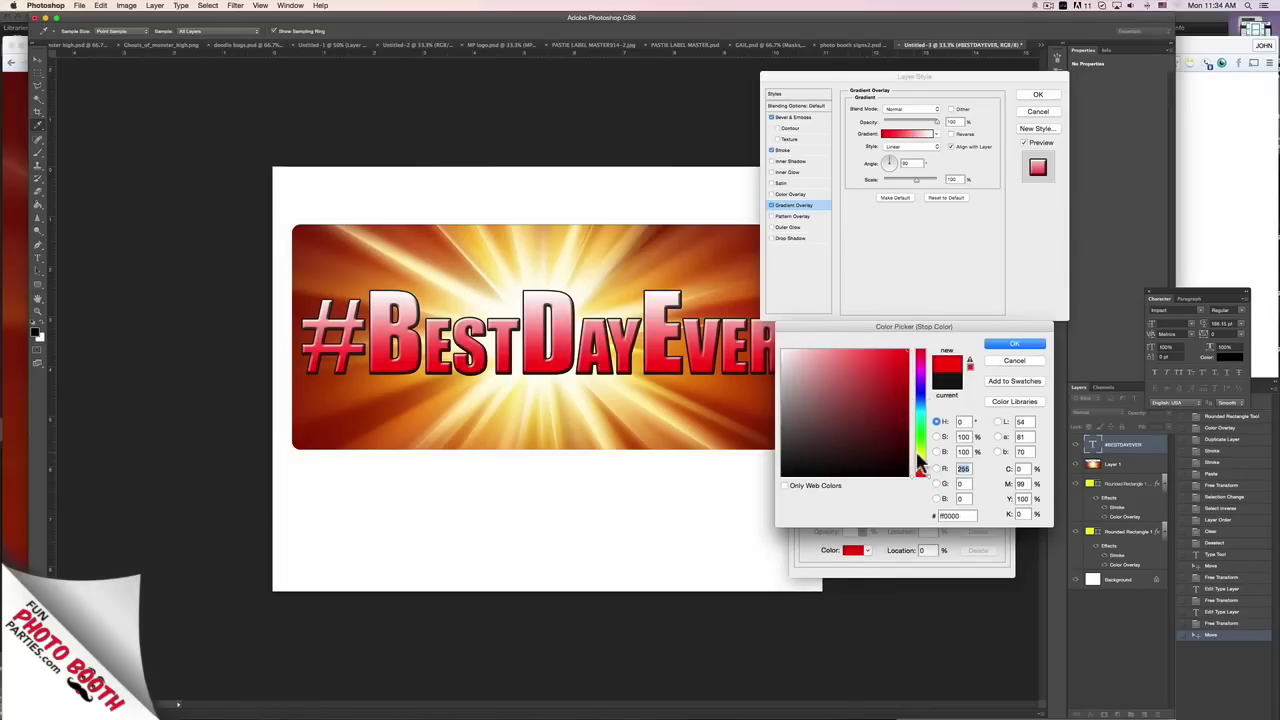
drag(916, 462, 918, 455)
click(903, 357)
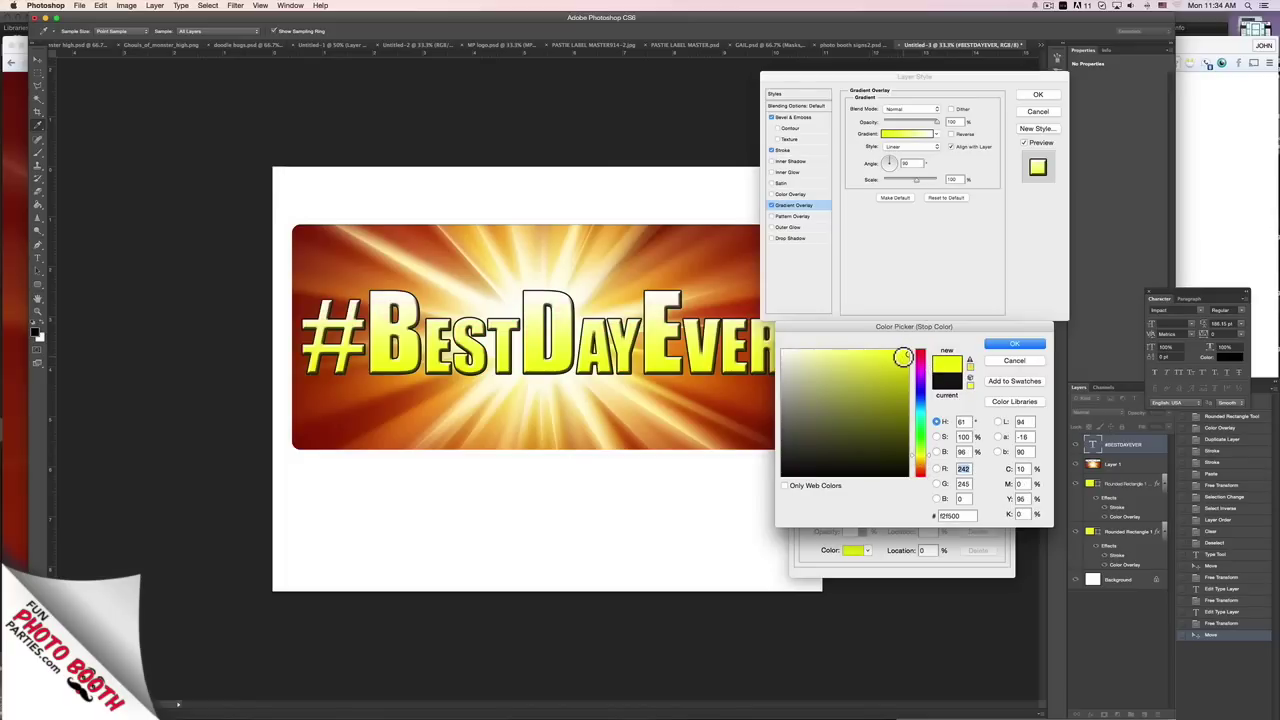
click(910, 350)
click(991, 341)
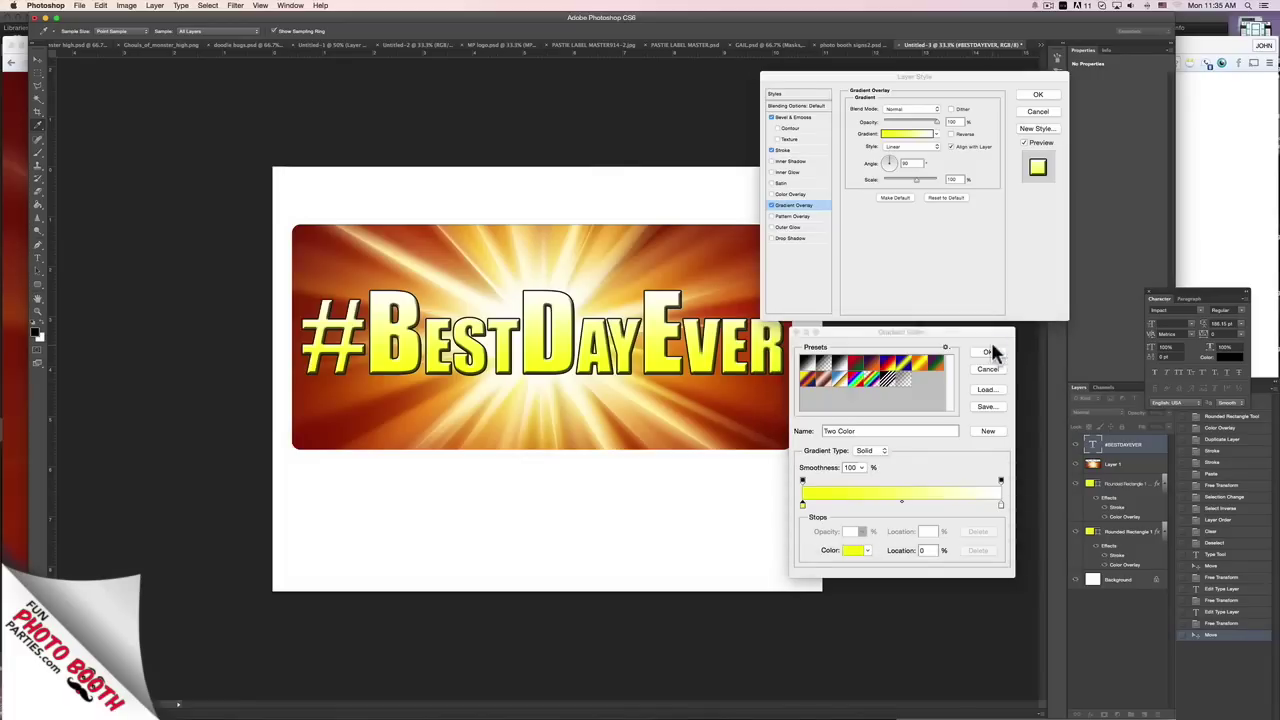
Shift the gradient's colour midpoint to 21%, add another yellow stop at 20%, and apply the layer style.
drag(900, 500, 843, 508)
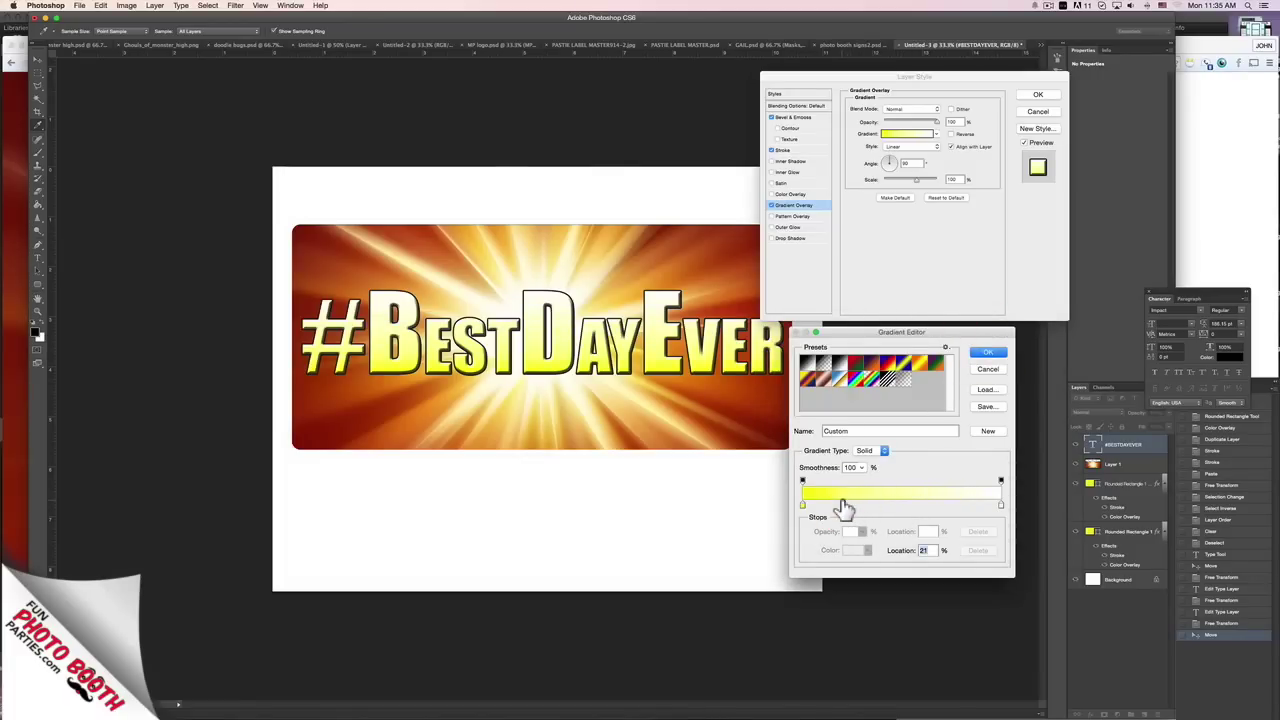
click(842, 504)
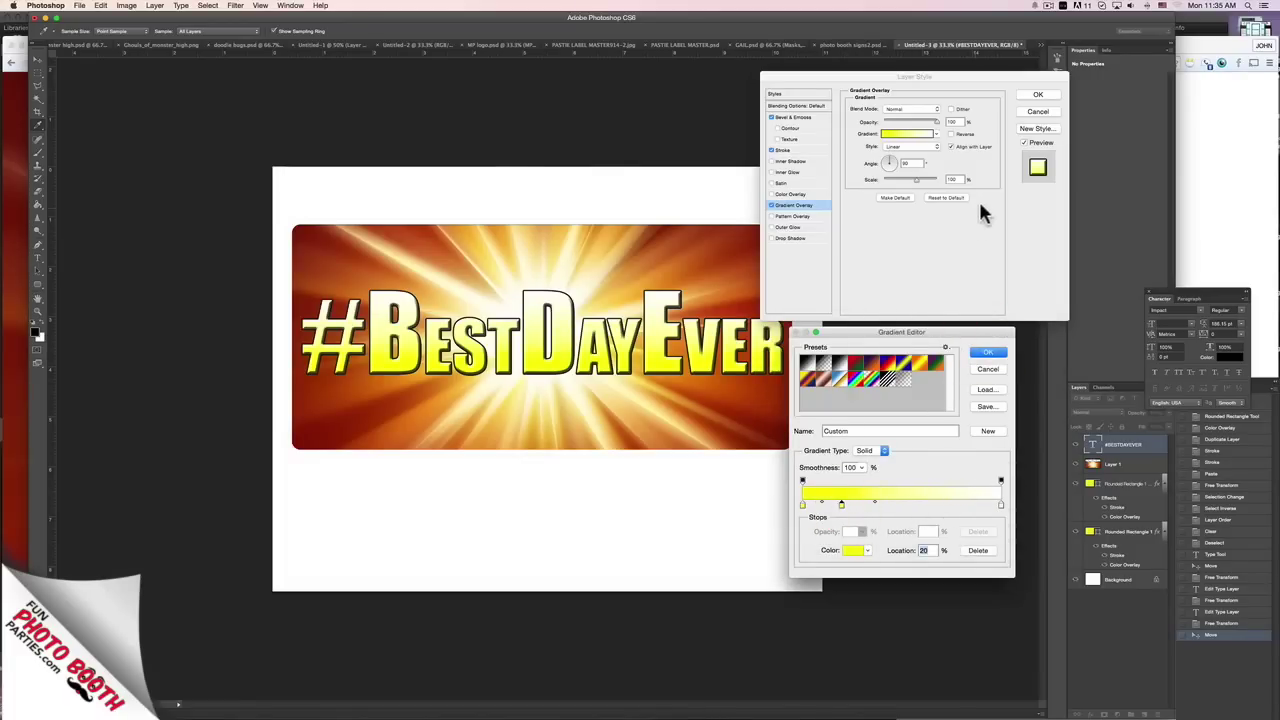
click(990, 353)
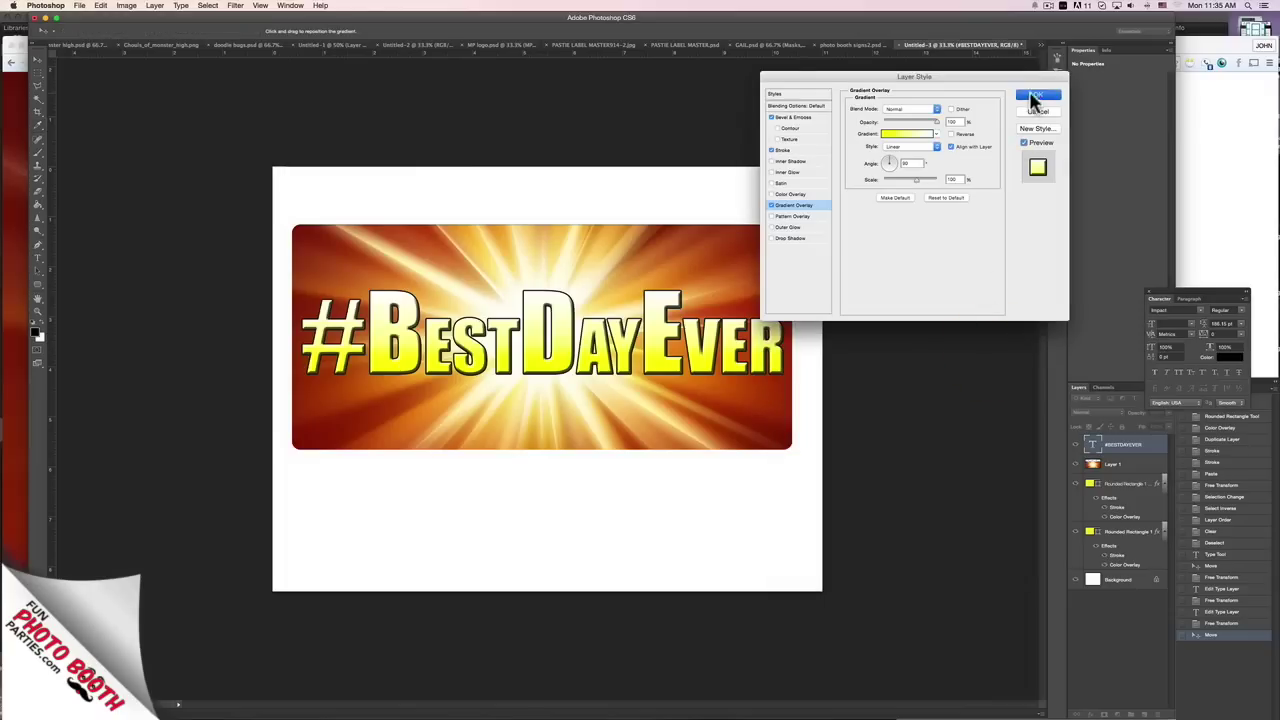
click(1037, 95)
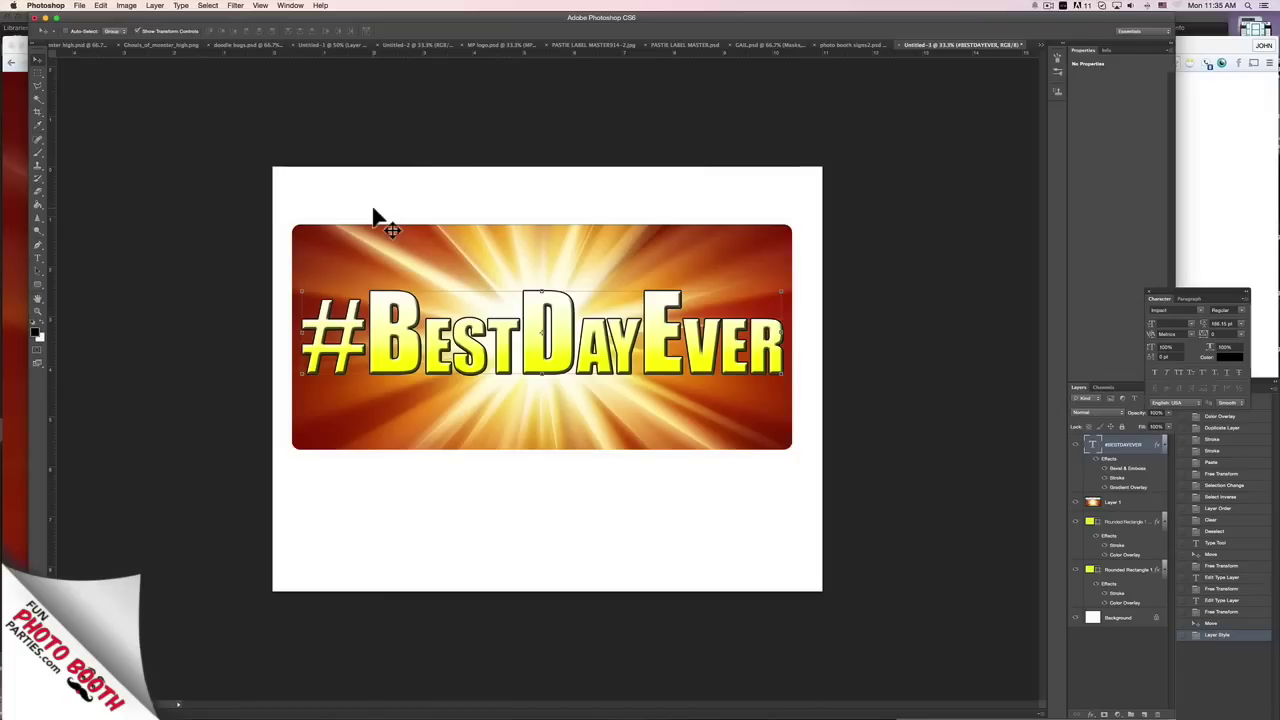
Save the document in Photoshop format as bestdayever1.psd in the Downloads folder, accepting the format options.
click(80, 5)
click(99, 122)
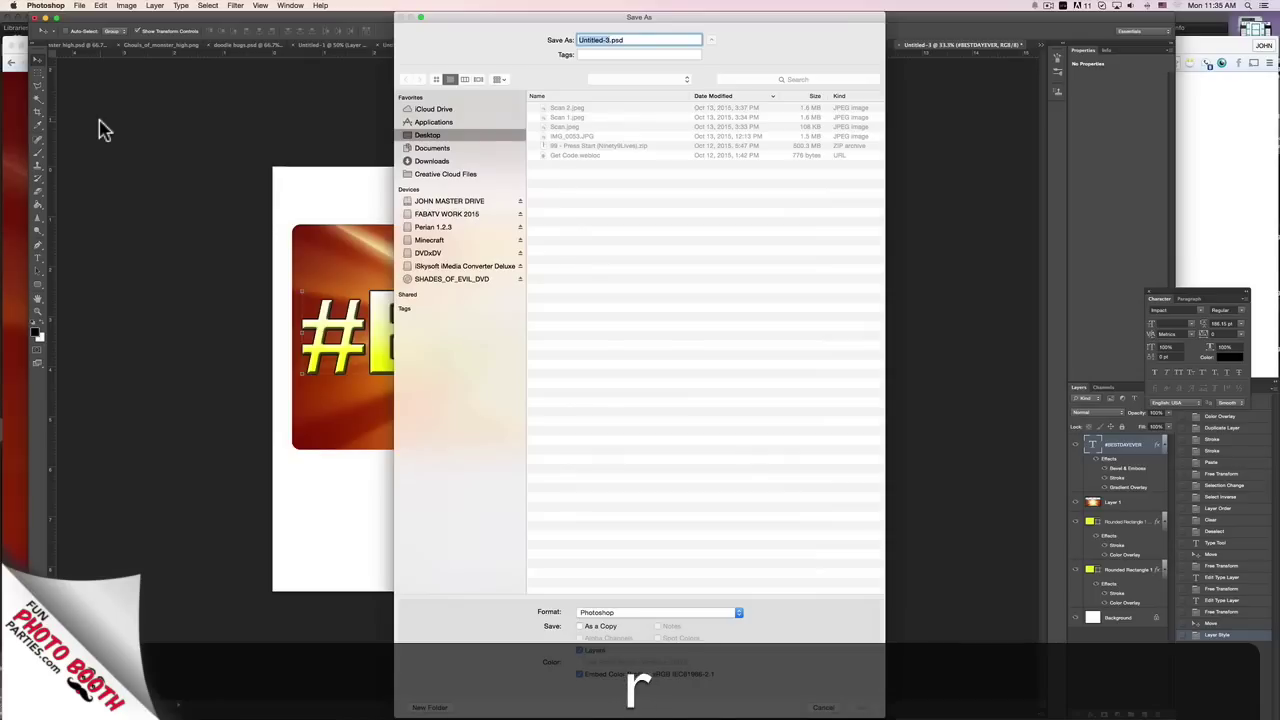
text(bestdayever)
click(432, 161)
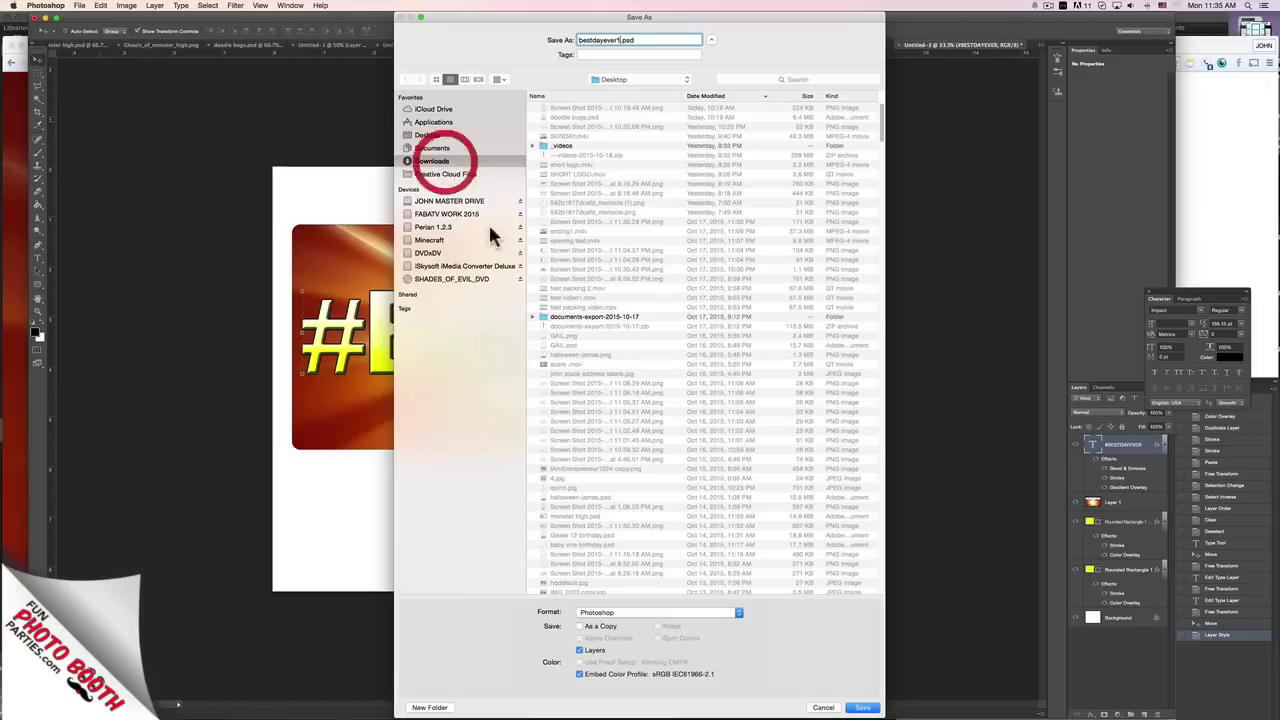
click(860, 707)
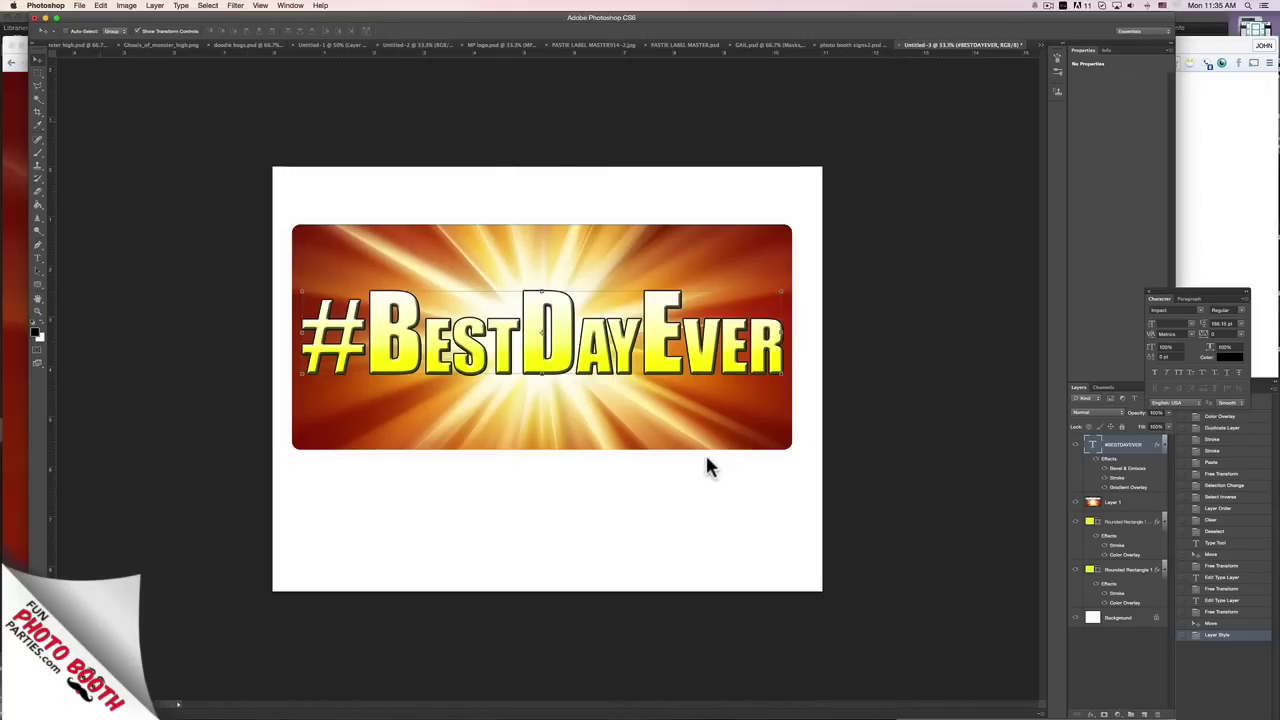
click(752, 304)
Hide the white Background layer to check the sign against transparency, and show it again.
click(1077, 618)
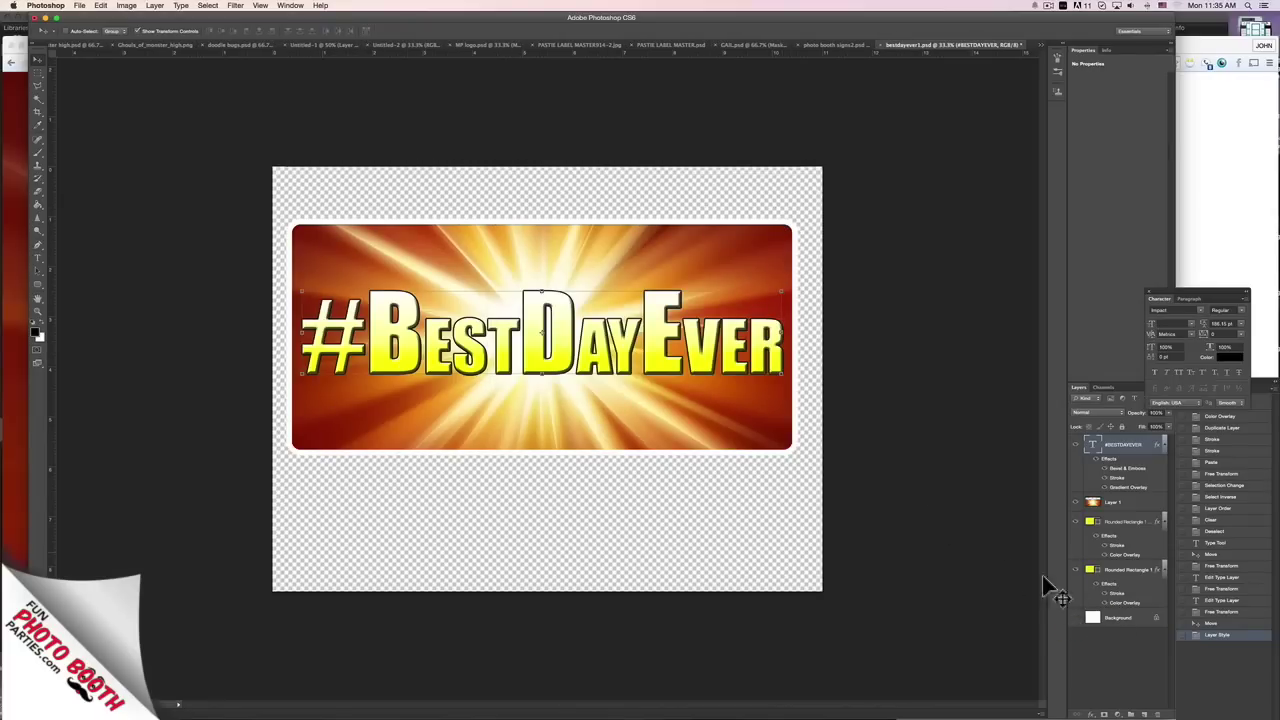
click(1077, 619)
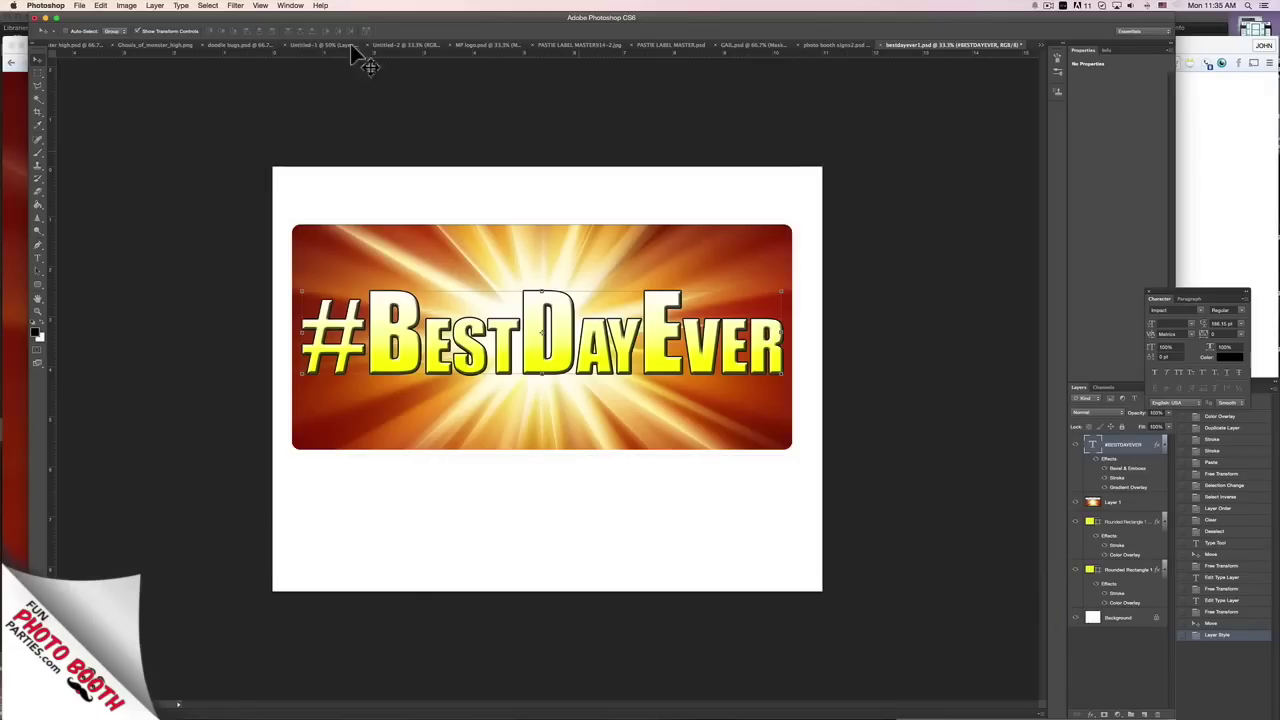